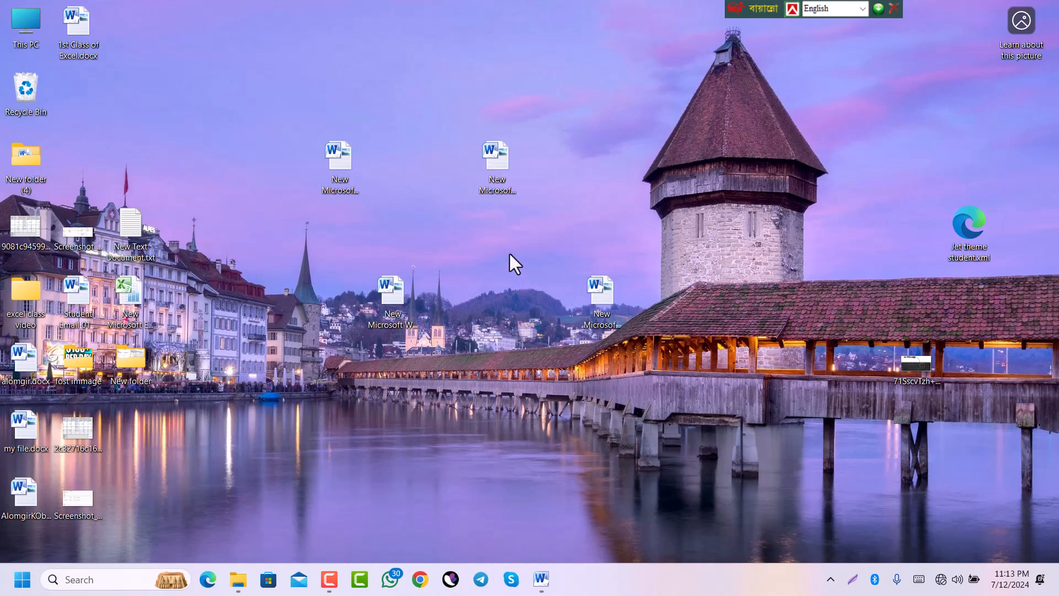
Refresh the desktop three times, then open New Microsoft Word Document (3) in Word.
right_click(620, 171)
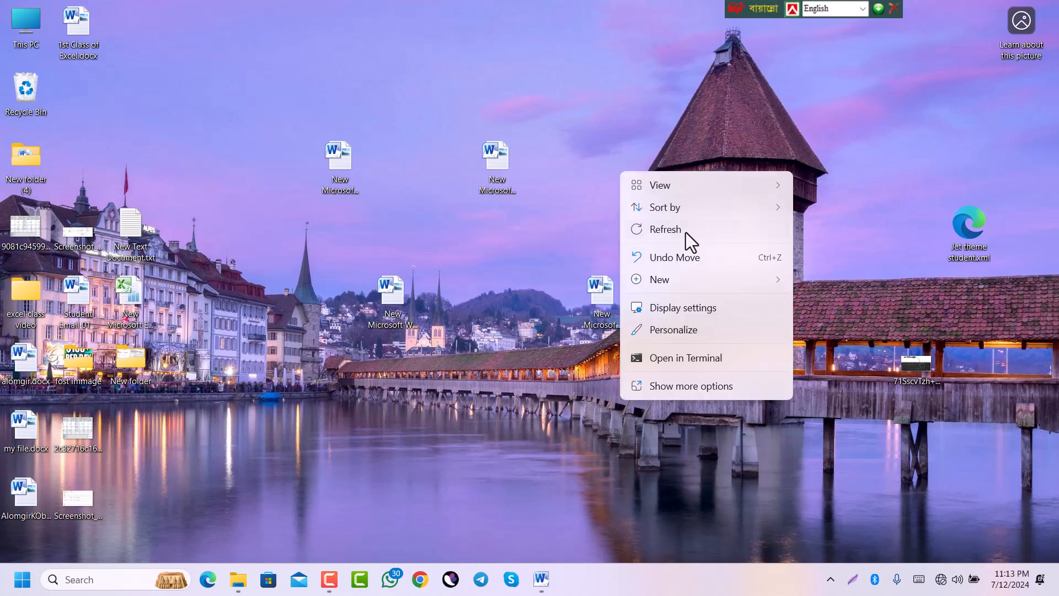
left_click(673, 236)
right_click(620, 192)
left_click(662, 250)
right_click(627, 195)
left_click(668, 254)
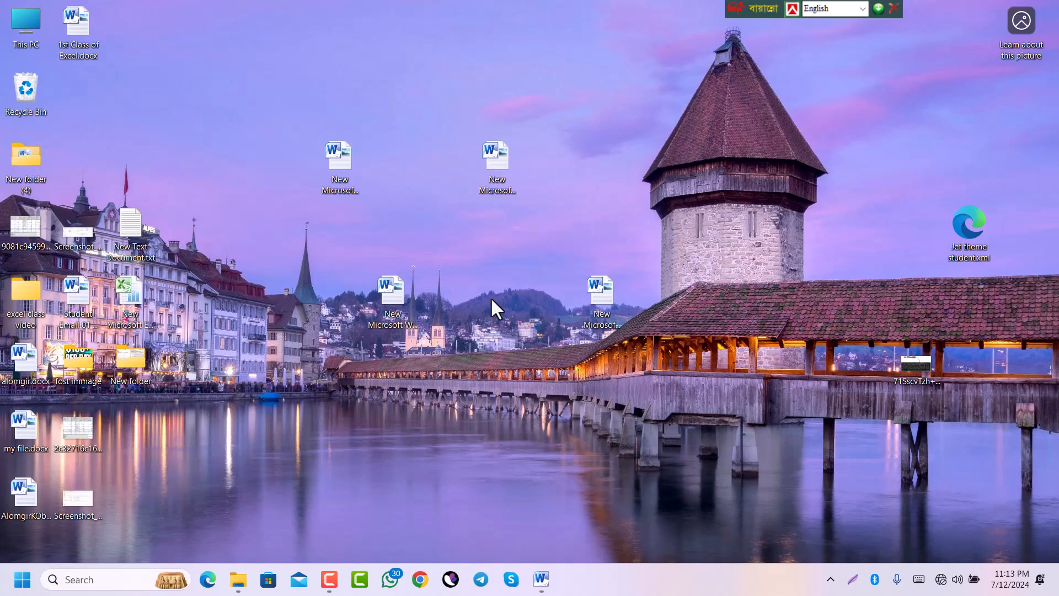
double_click(337, 167)
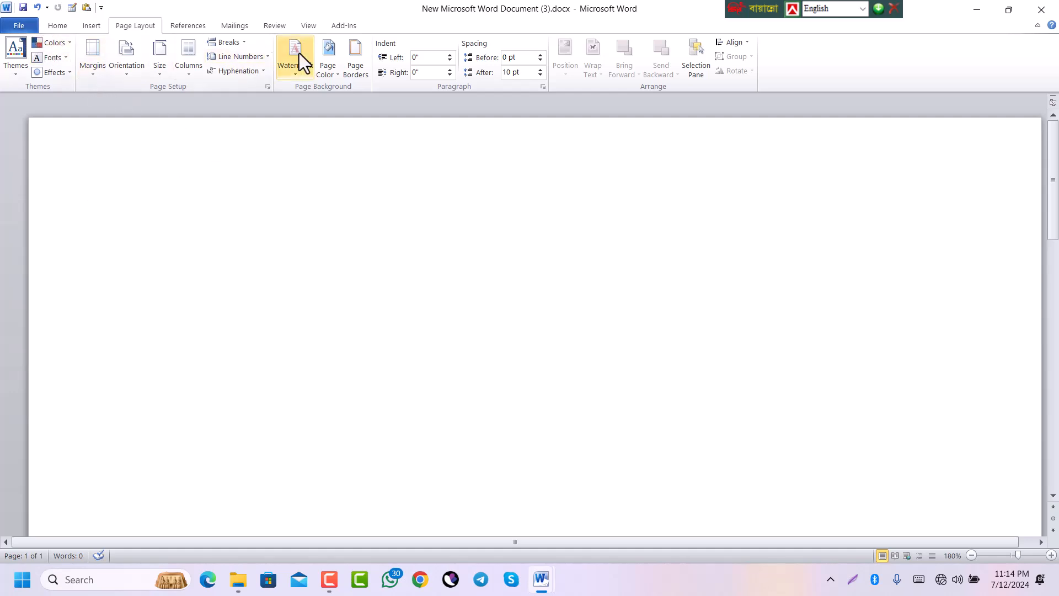
left_click(55, 28)
left_click(91, 28)
left_click(145, 29)
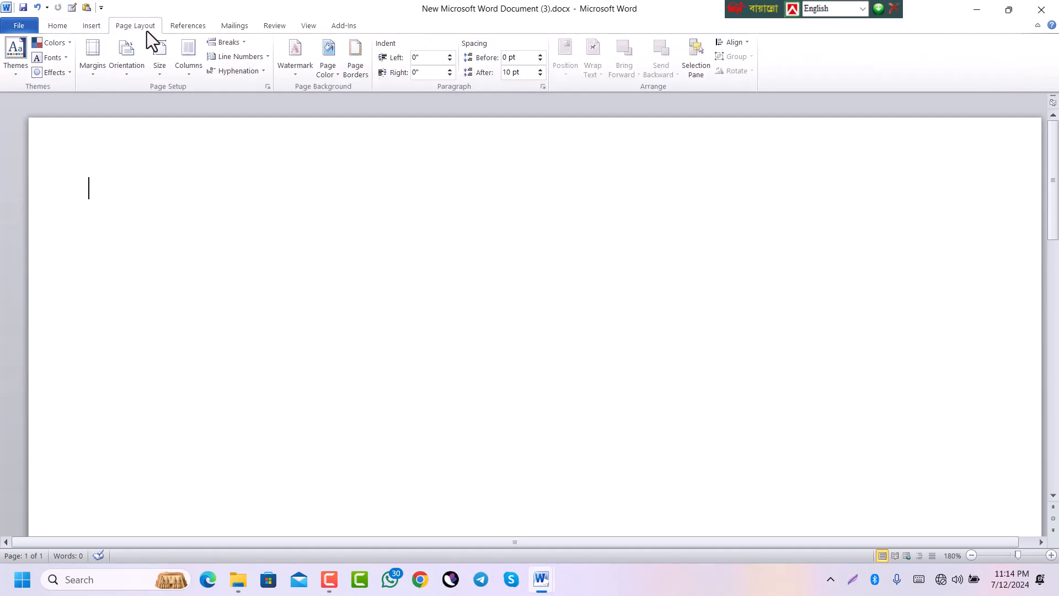
left_click(66, 28)
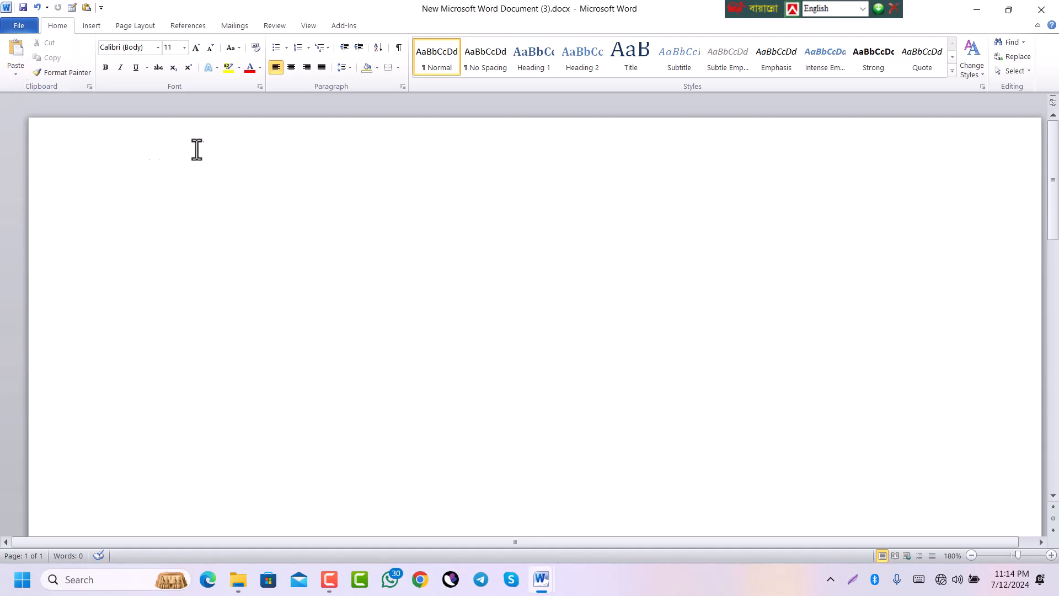
left_click(18, 27)
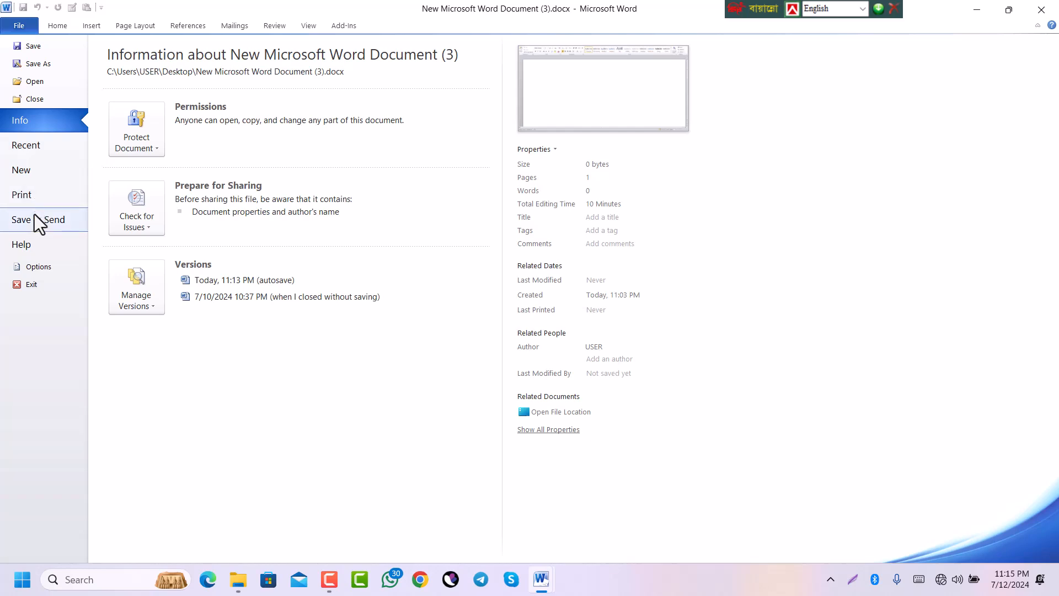
left_click(33, 286)
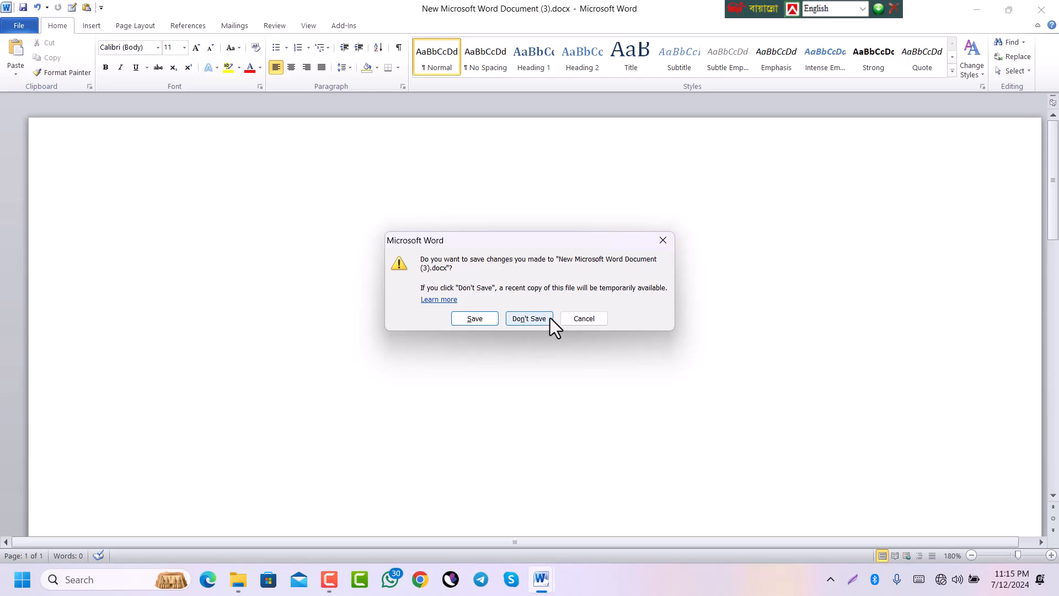
left_click(662, 240)
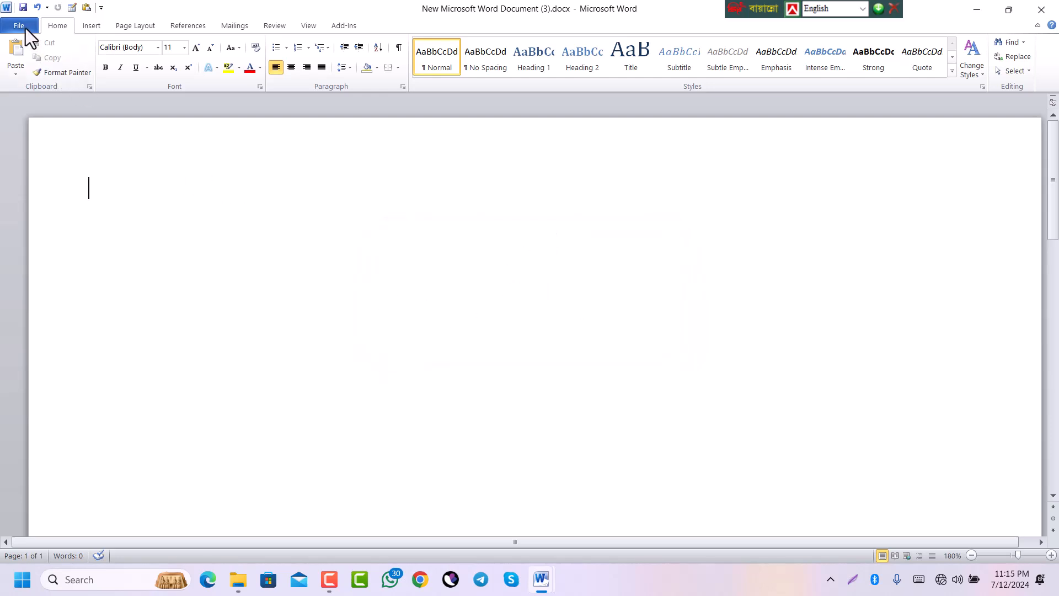
left_click(25, 31)
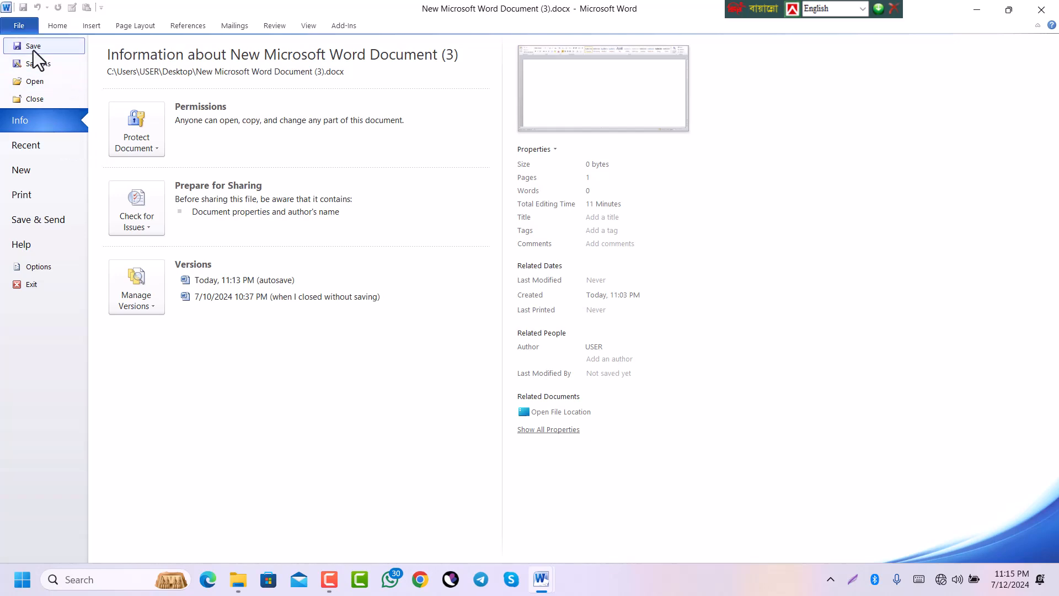
left_click(62, 27)
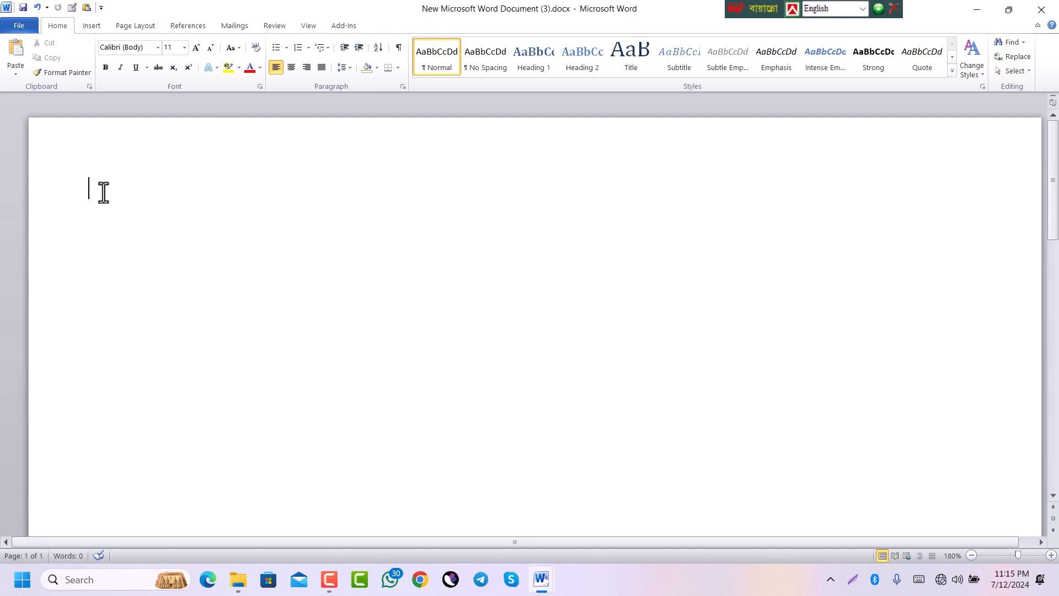
Type a sentence introducing yourself as a student by name, fixing the typo.
type("Iam a student My Name is alomgir Kobir")
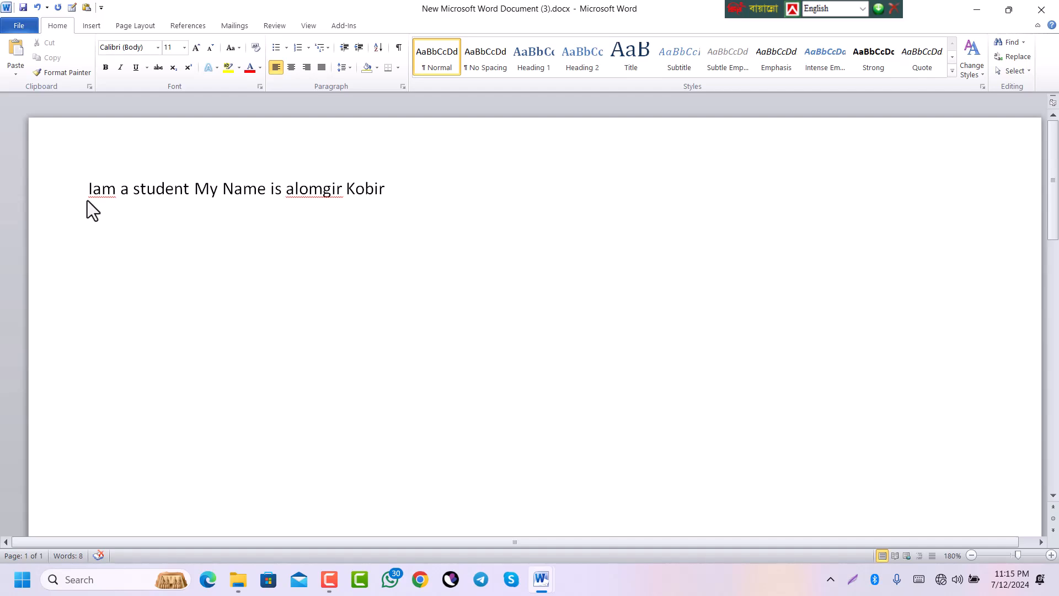
Save the document from the File menu and close Word.
left_click(17, 26)
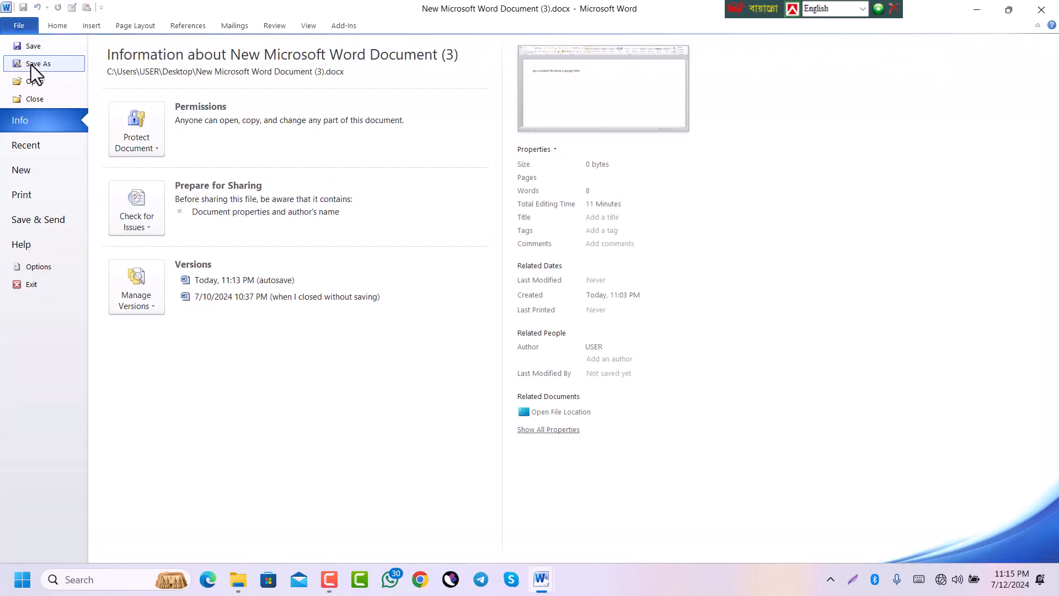
left_click(31, 47)
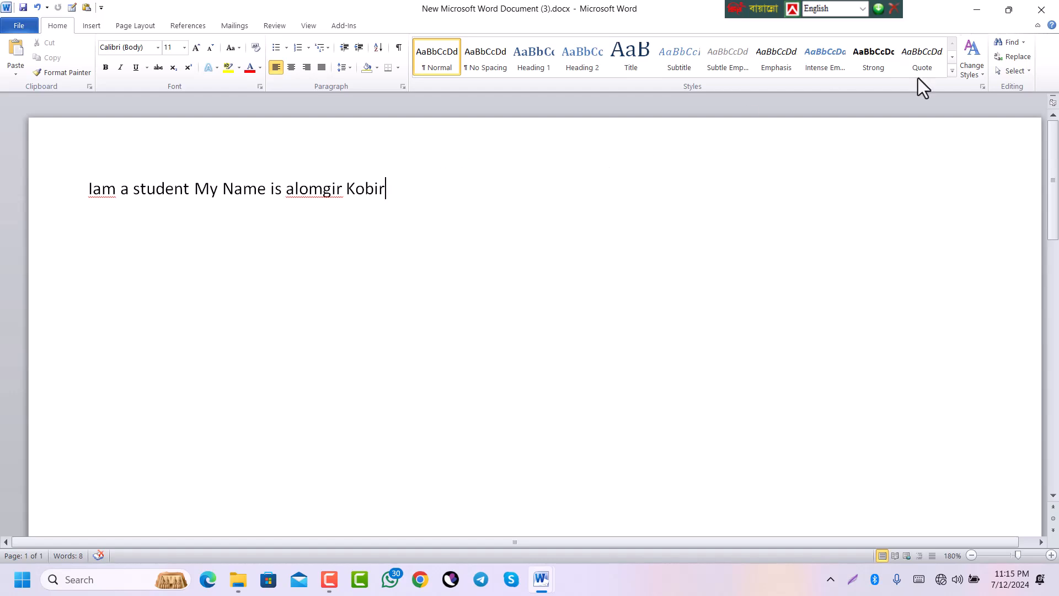
left_click(1041, 9)
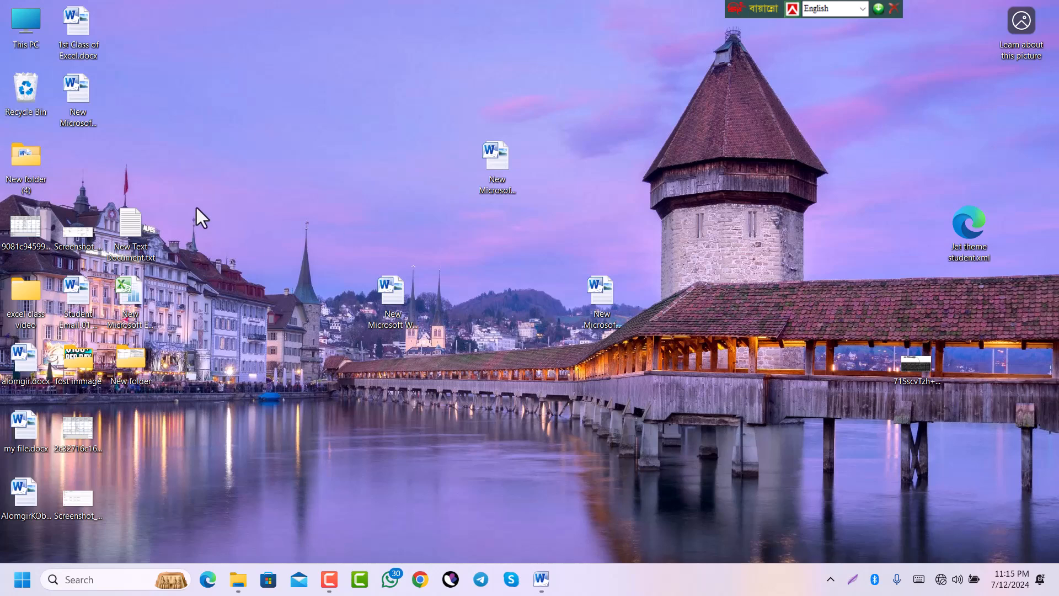
Open and close two other New Microsoft Word documents without saving changes.
double_click(497, 178)
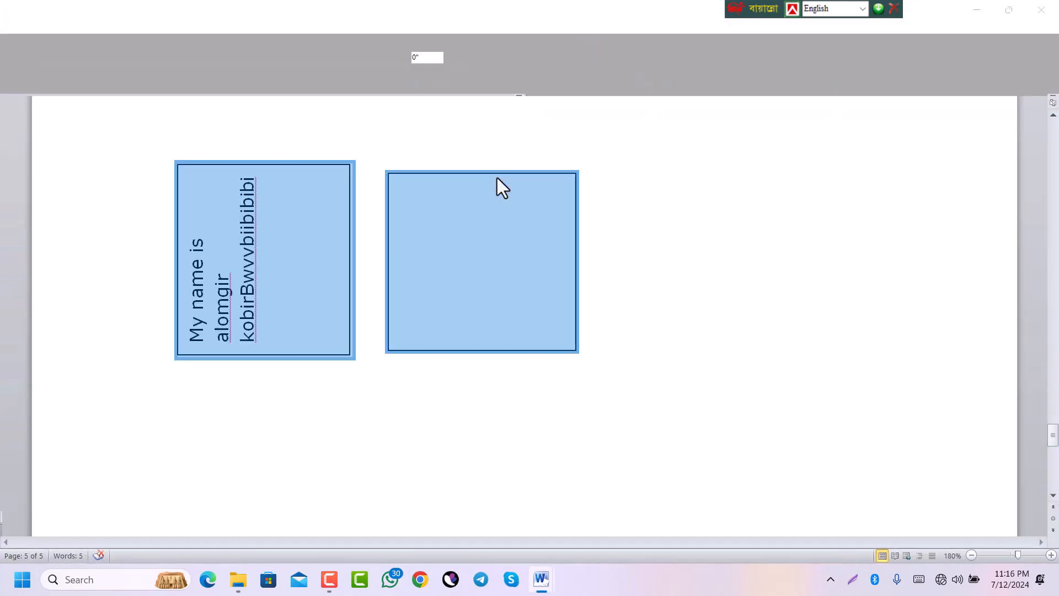
left_click(1042, 9)
left_click(533, 319)
double_click(399, 302)
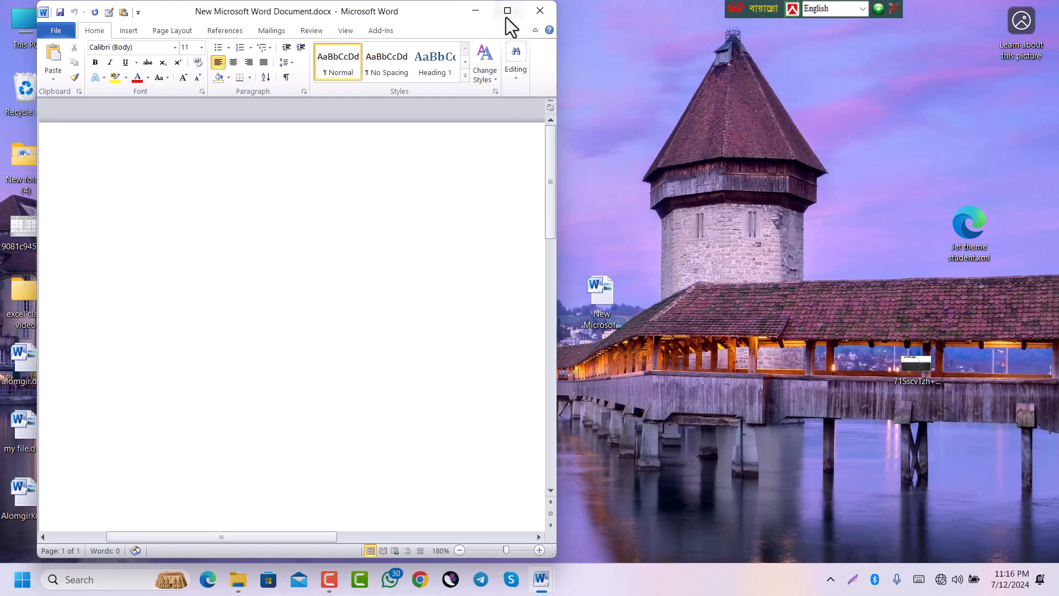
left_click(506, 15)
left_click(1040, 12)
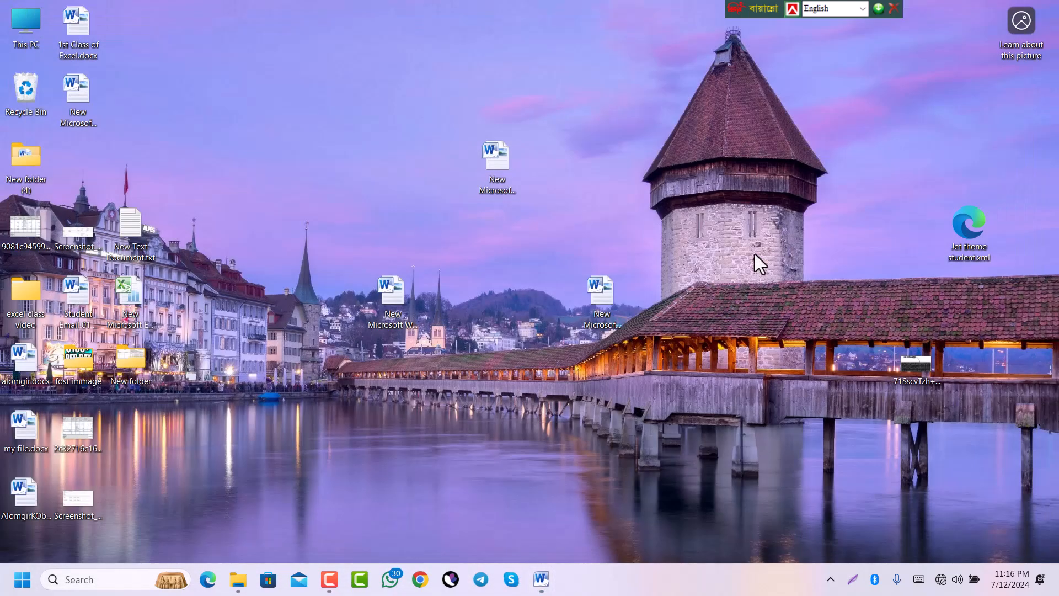
Open and close New Microsoft Word Document (4), then reopen Document (3).
double_click(611, 315)
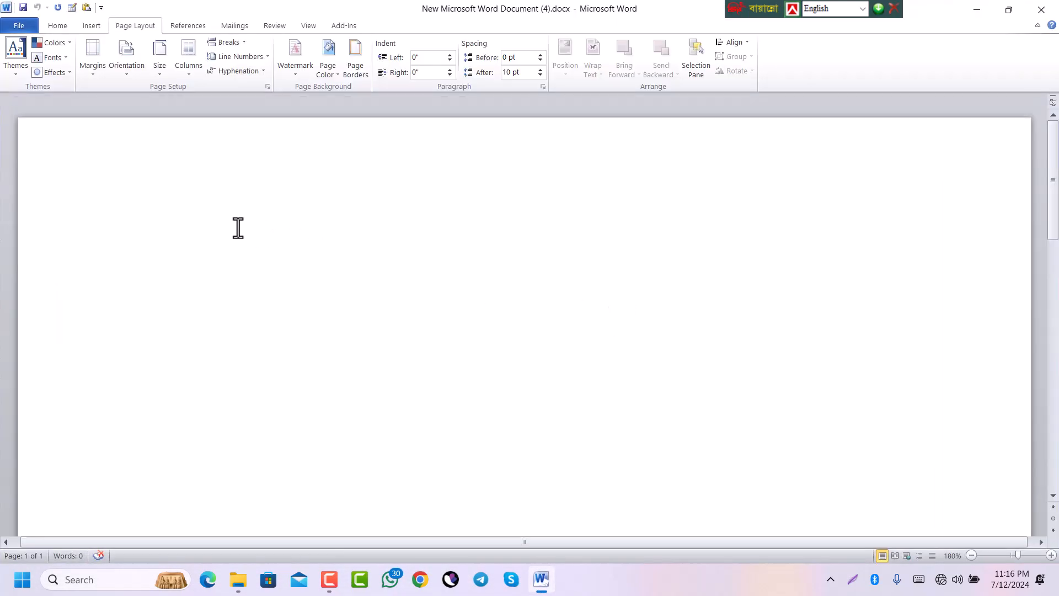
left_click(1040, 10)
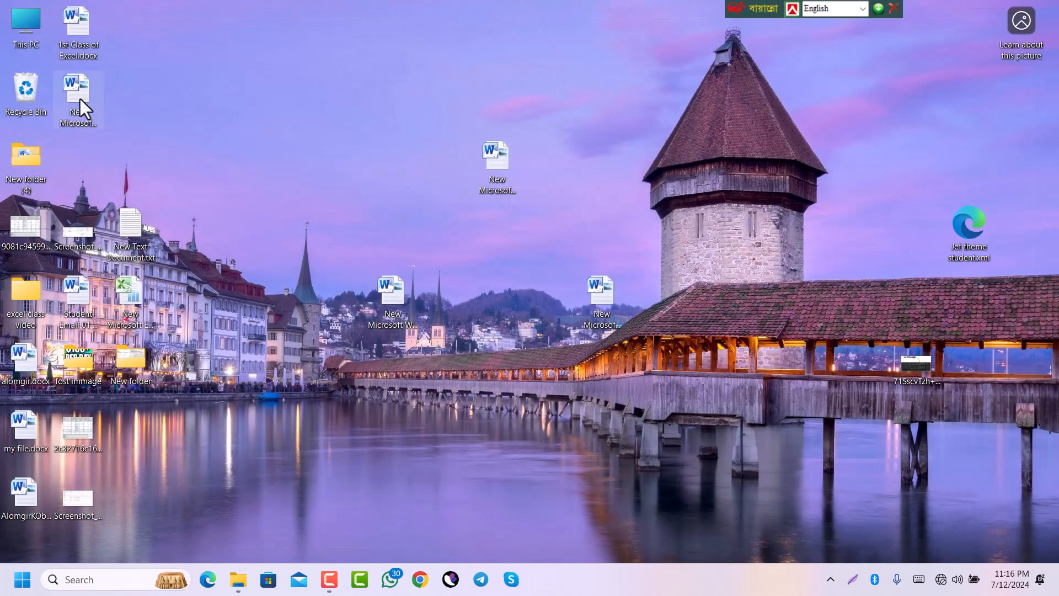
double_click(81, 104)
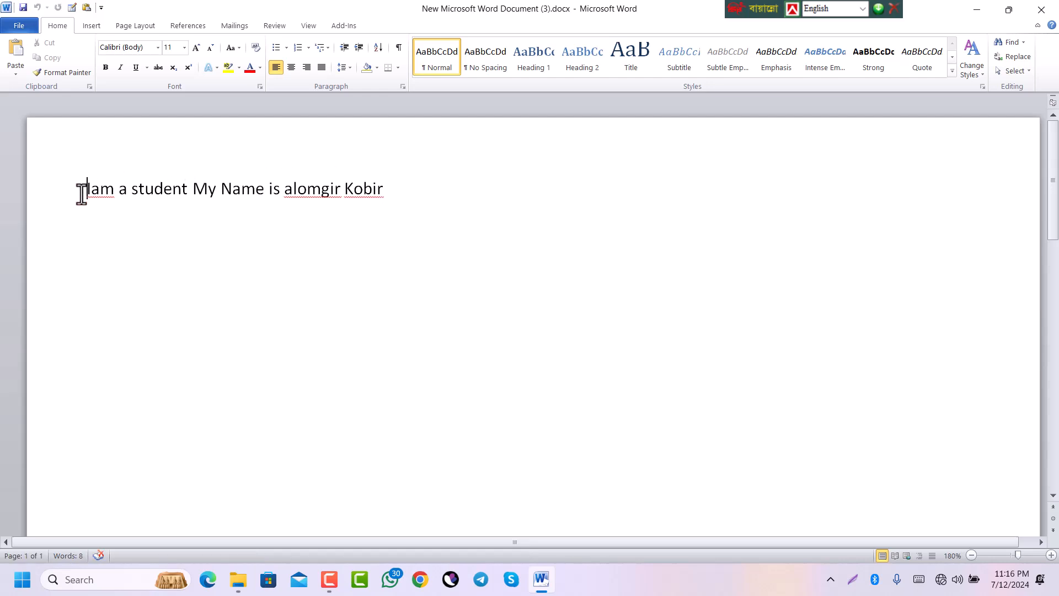
Select and deselect the student sentence, then close Word leaving it unchanged.
left_click(385, 193)
left_click_drag(83, 189, 430, 213)
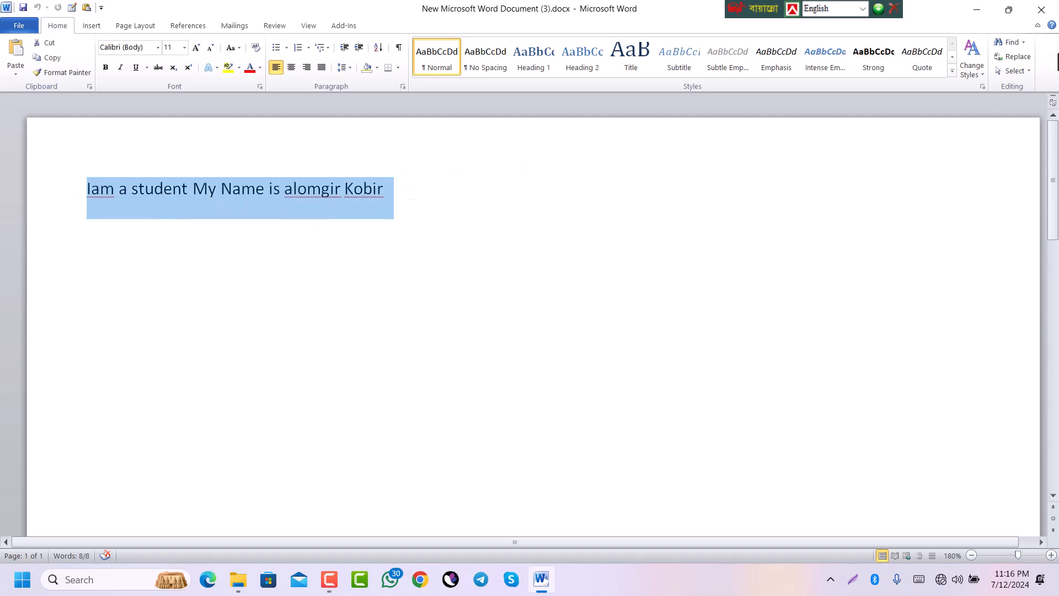
left_click(385, 197)
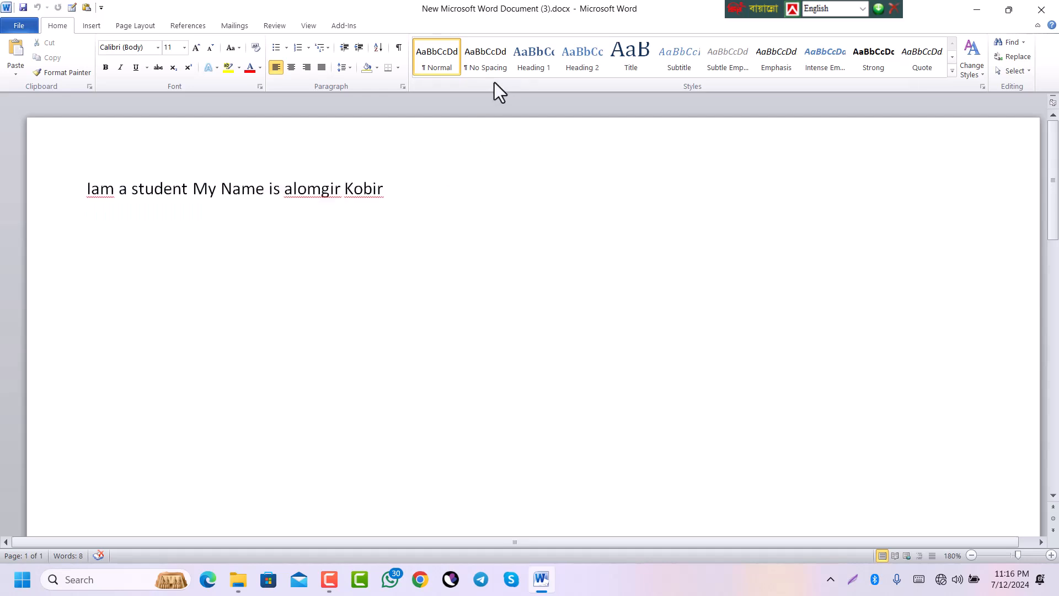
left_click(1038, 15)
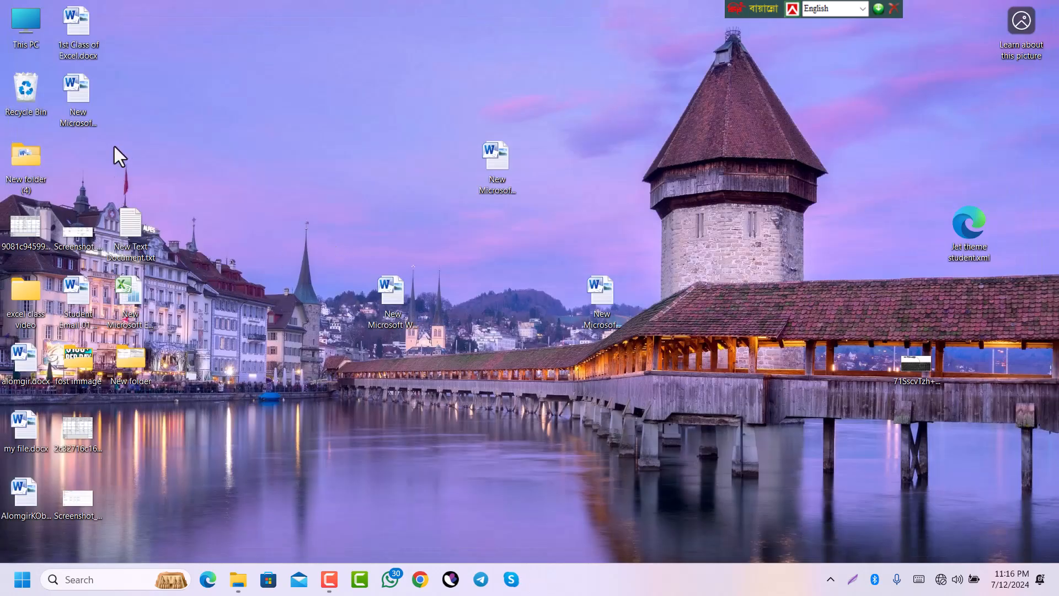
Rename New Microsoft Word Document (3) on the desktop to the student's full name.
right_click(85, 111)
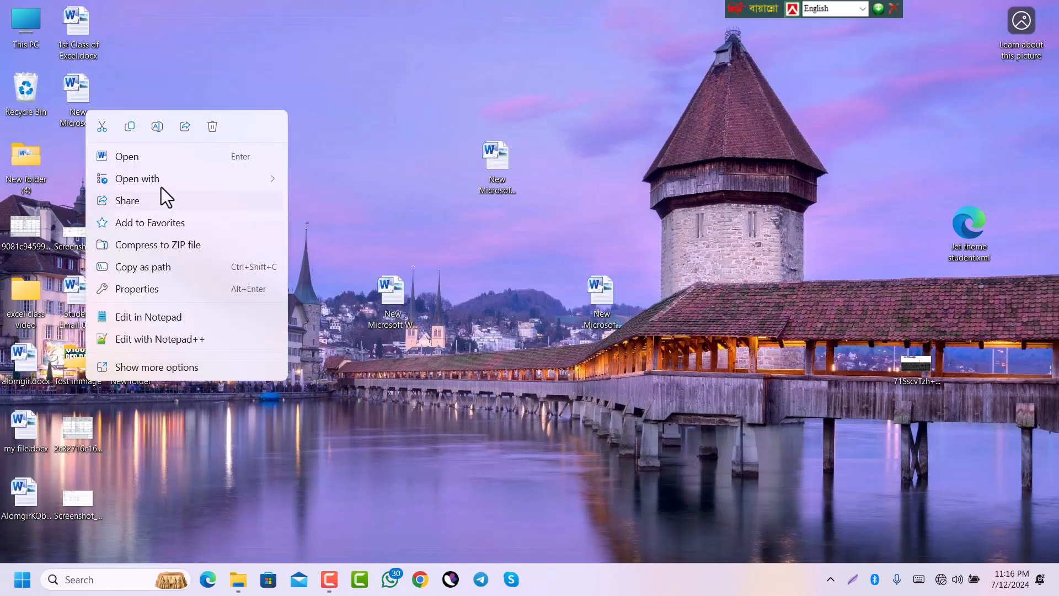
left_click(163, 134)
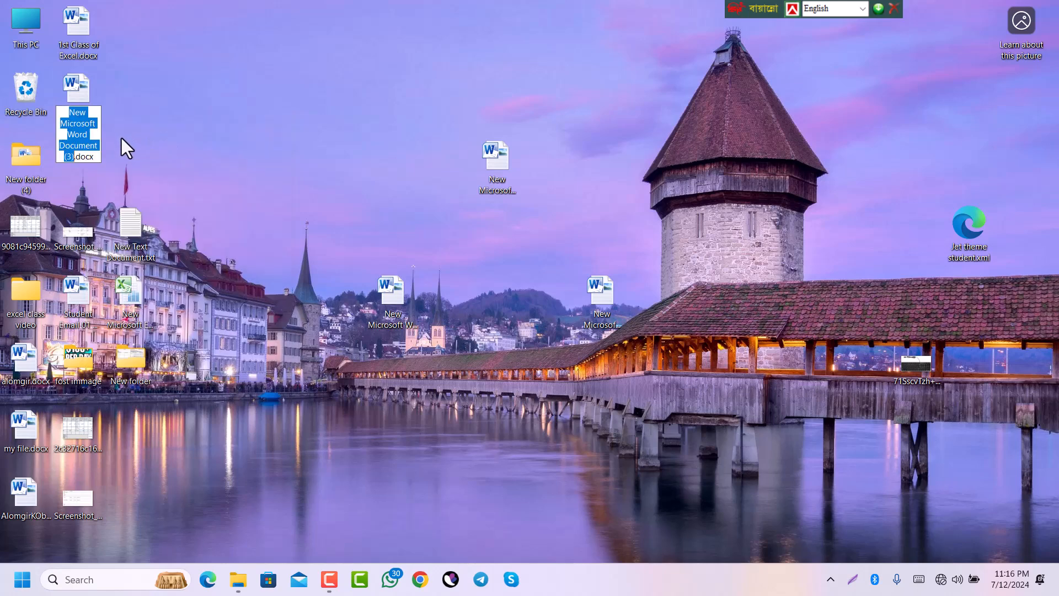
type("alomgir")
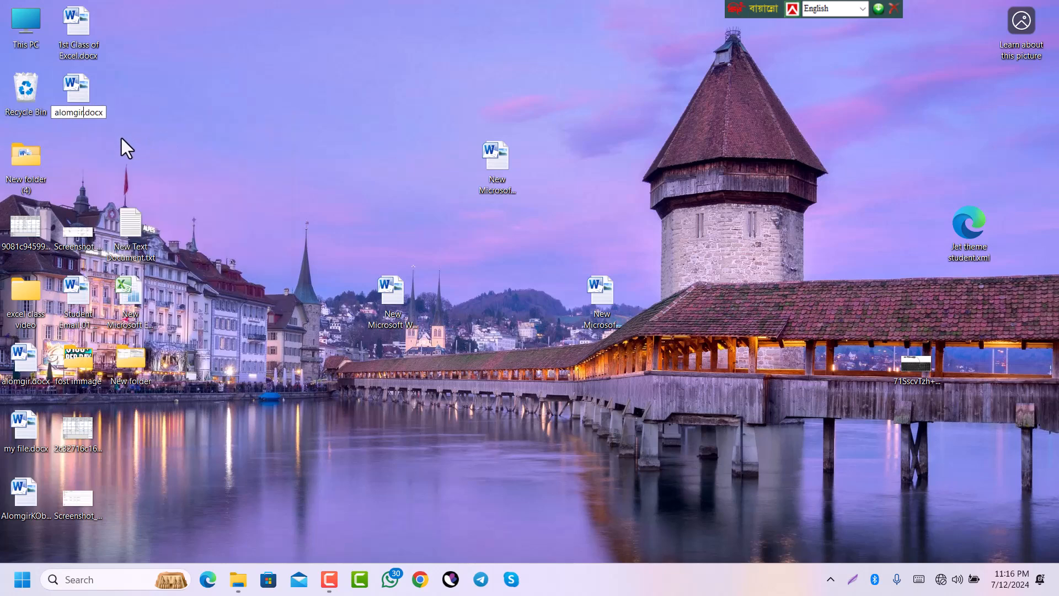
type(" kobir")
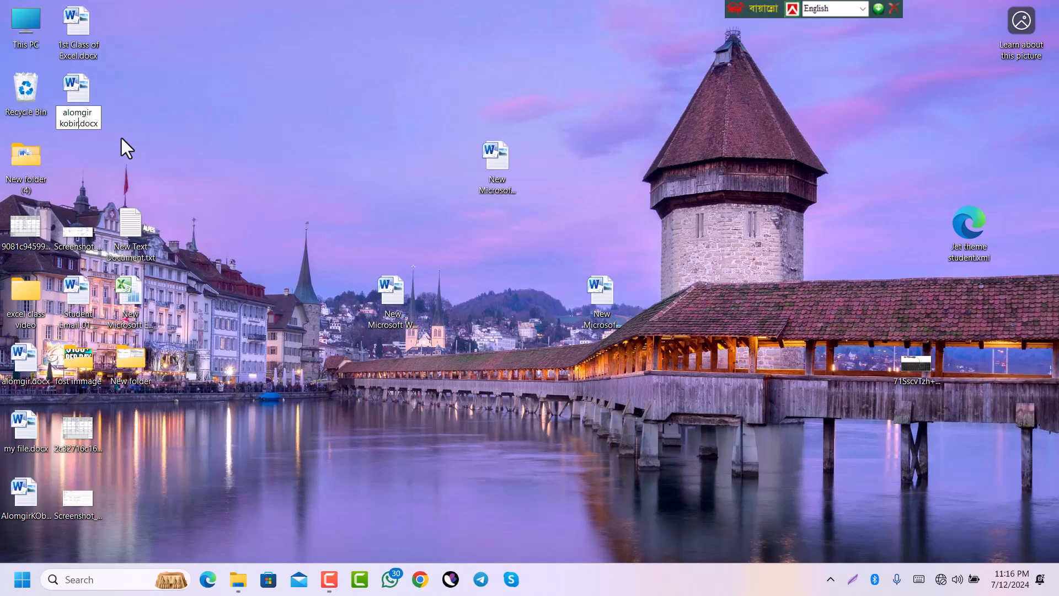
left_click(121, 137)
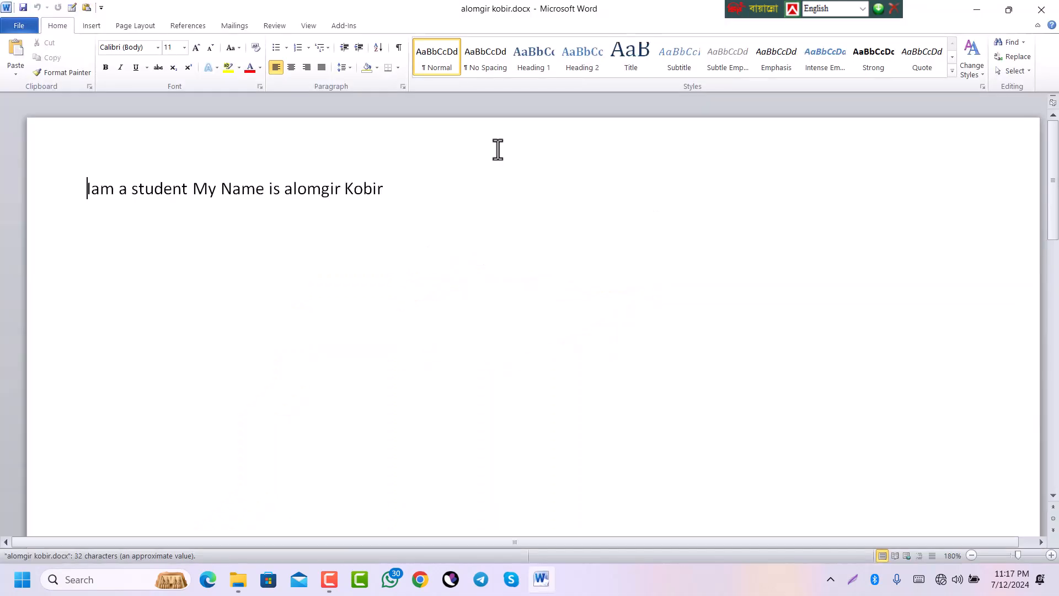
Save a copy to the Desktop with '2' added to the file name, then close Word.
left_click(446, 197)
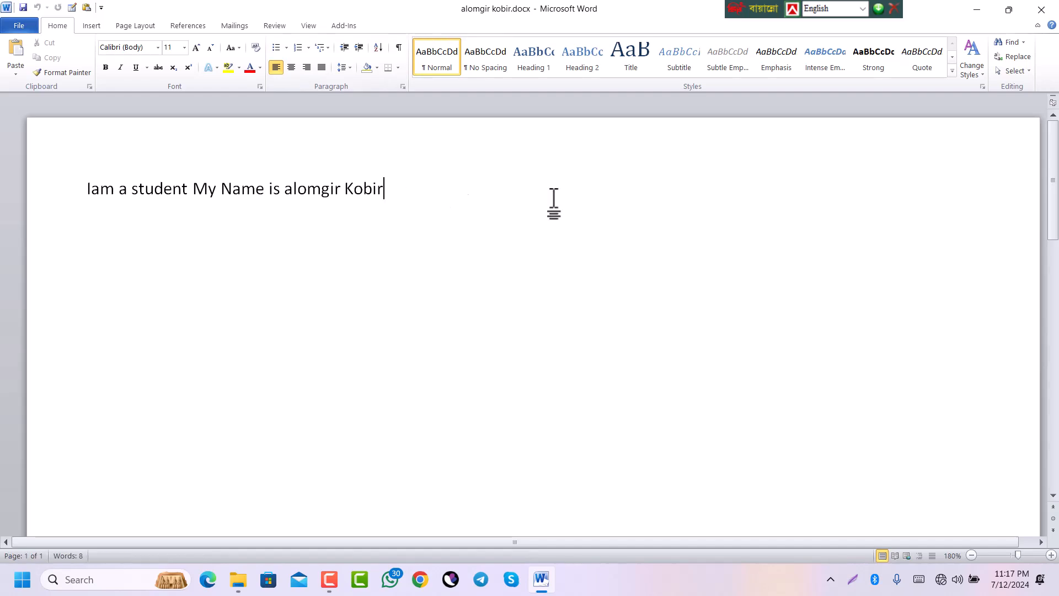
left_click(20, 26)
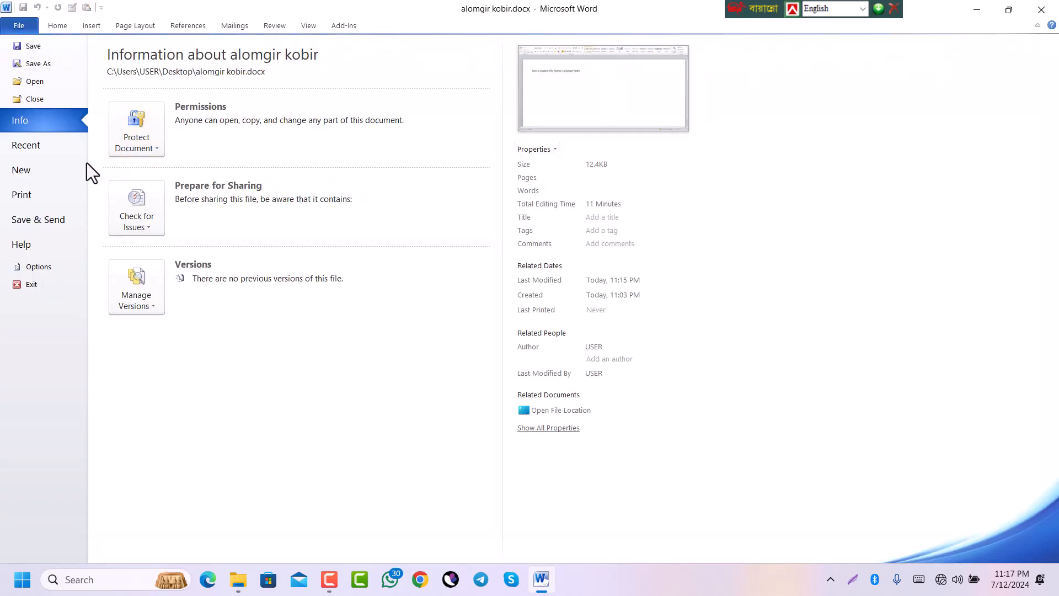
left_click(42, 67)
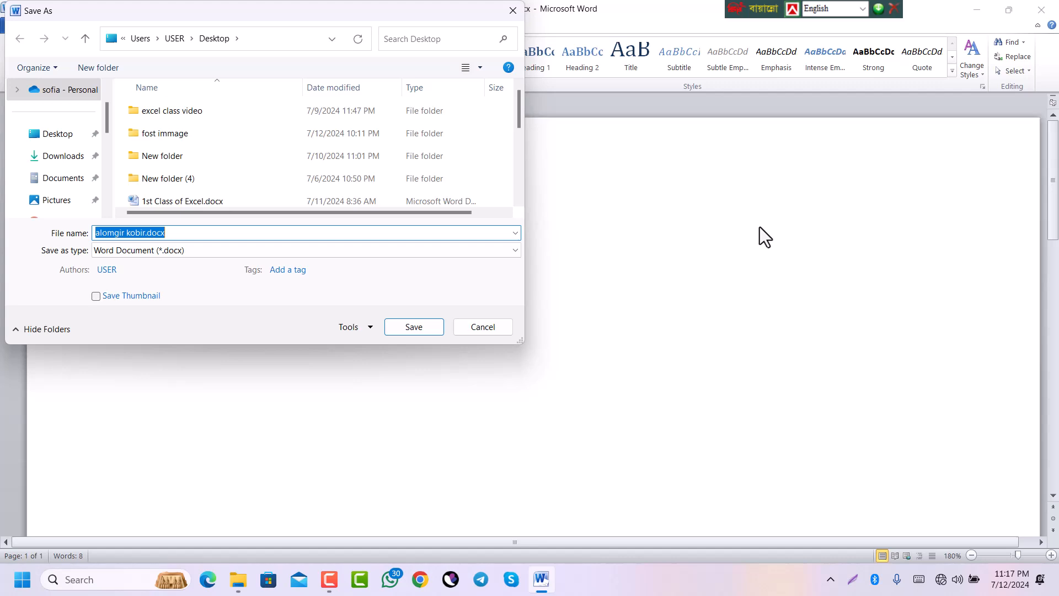
left_click(145, 237)
type("2")
left_click(52, 135)
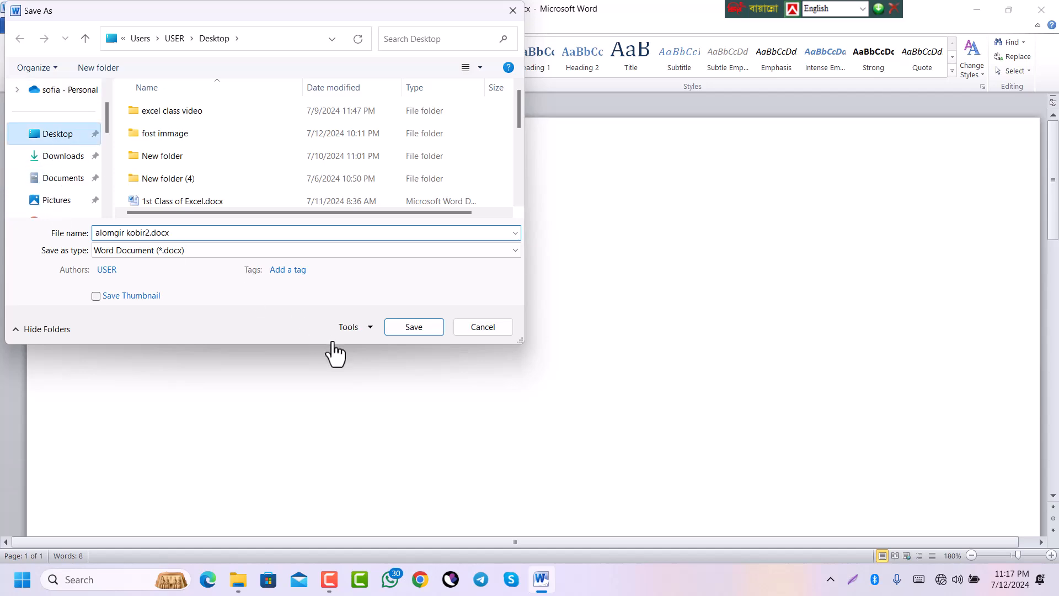
left_click(409, 332)
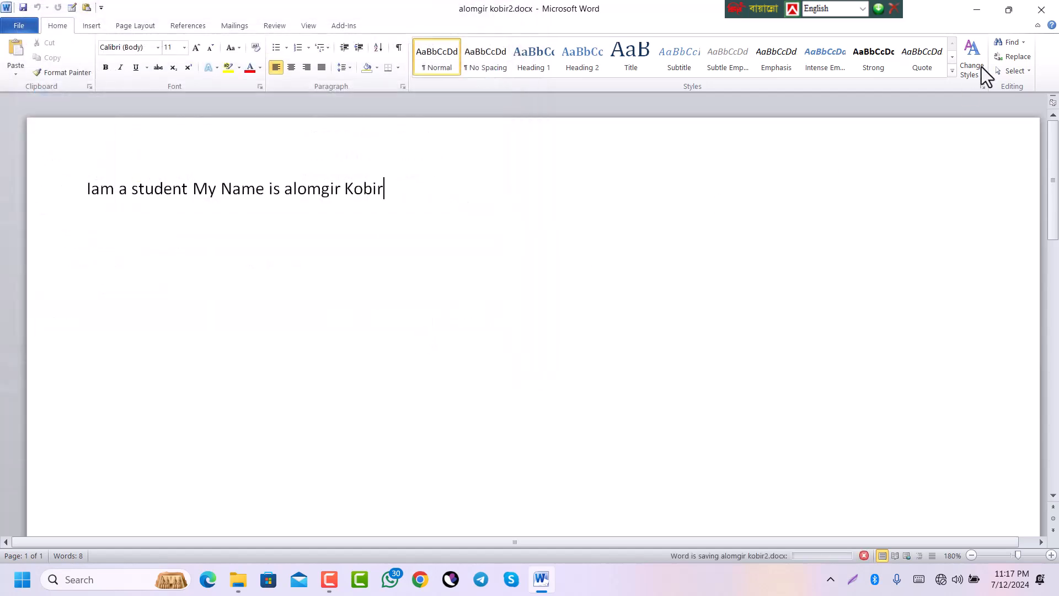
left_click(1042, 10)
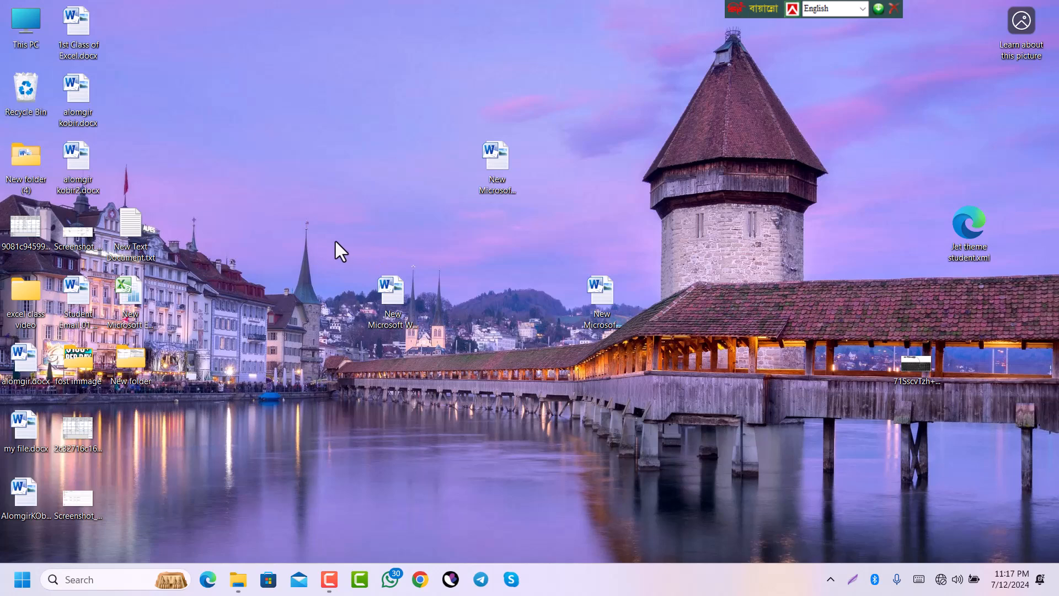
Place the two saved sentence documents side by side near the top centre.
left_click_drag(100, 183, 449, 144)
left_click_drag(81, 107, 295, 113)
left_click_drag(432, 119, 326, 113)
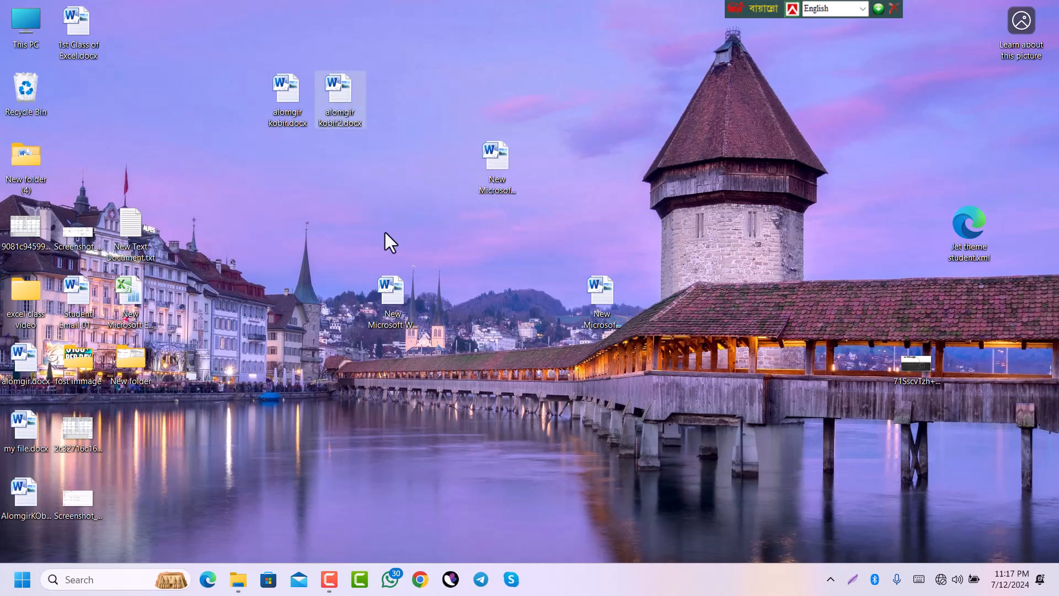
Move the New Microsoft Word Document icons to the right edge of the desktop.
left_click_drag(402, 303, 811, 298)
left_click_drag(496, 161, 708, 165)
left_click_drag(543, 94, 865, 318)
right_click(793, 285)
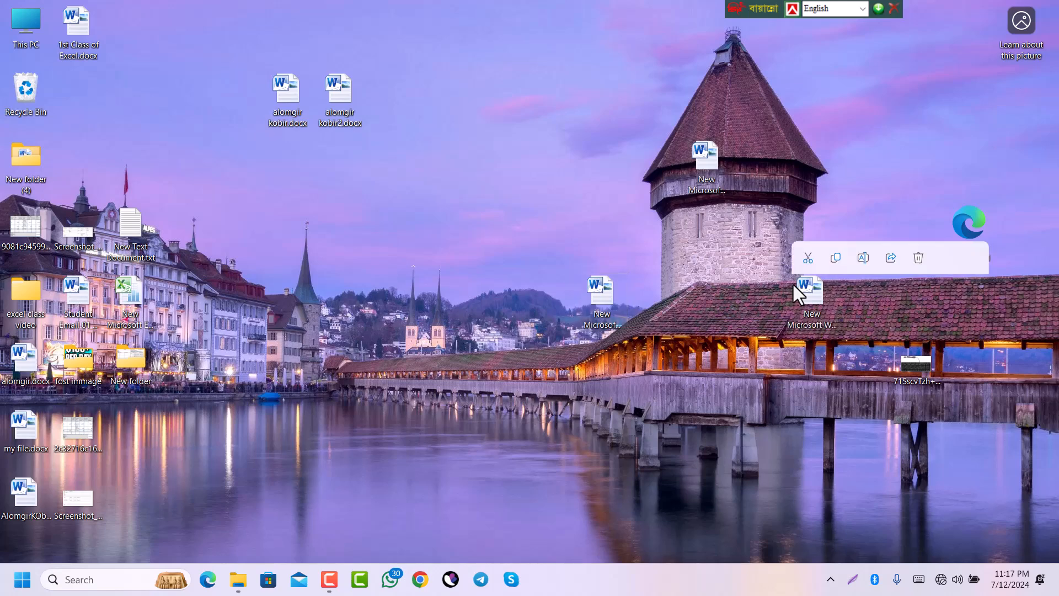
left_click(663, 250)
left_click_drag(605, 297, 915, 231)
left_click_drag(714, 164, 1025, 175)
left_click_drag(817, 283, 1026, 284)
Refresh the desktop several times.
right_click(609, 157)
left_click(606, 147)
left_click(620, 205)
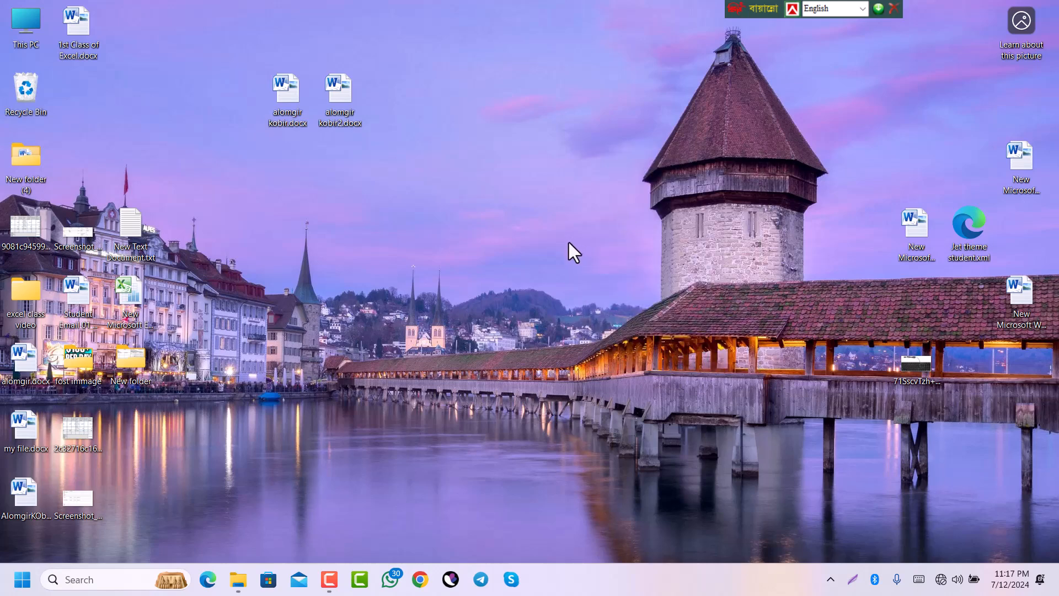
right_click(534, 166)
left_click(572, 223)
right_click(549, 181)
left_click(586, 246)
right_click(533, 194)
left_click(586, 255)
left_click(22, 579)
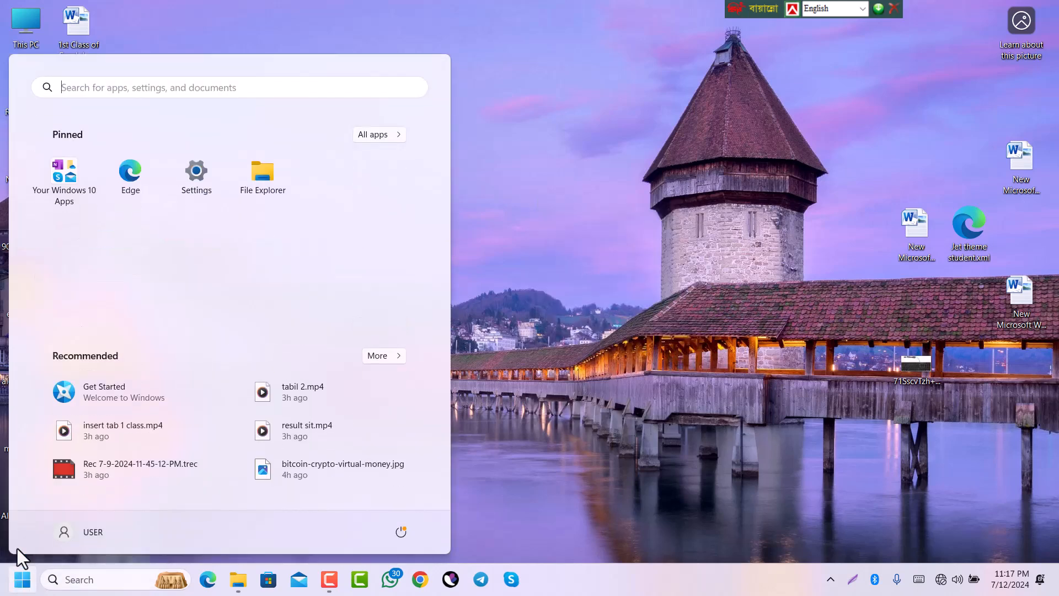
left_click(374, 137)
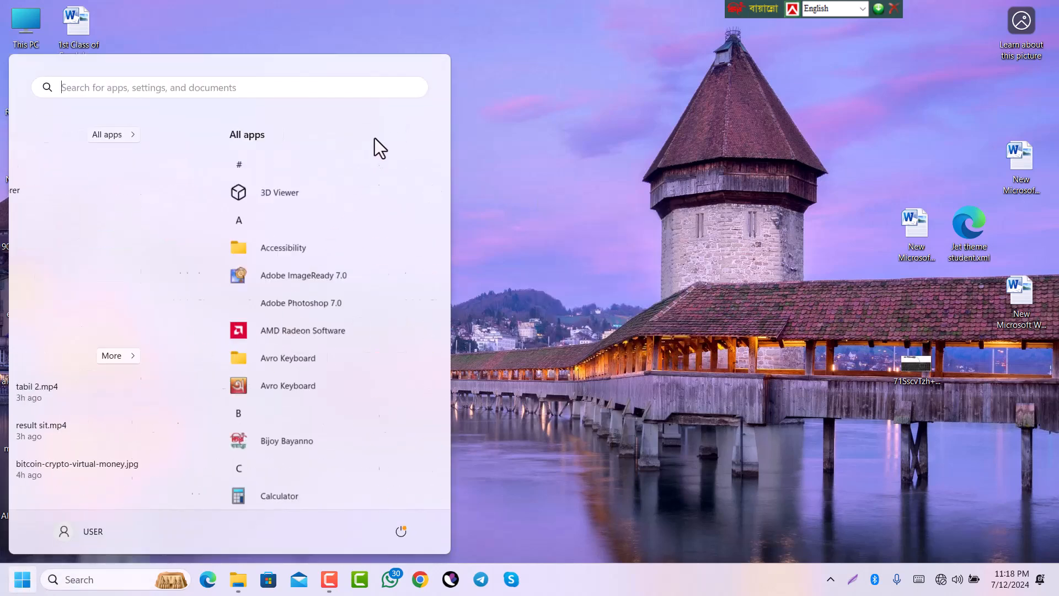
scroll(224, 303, "down", 10)
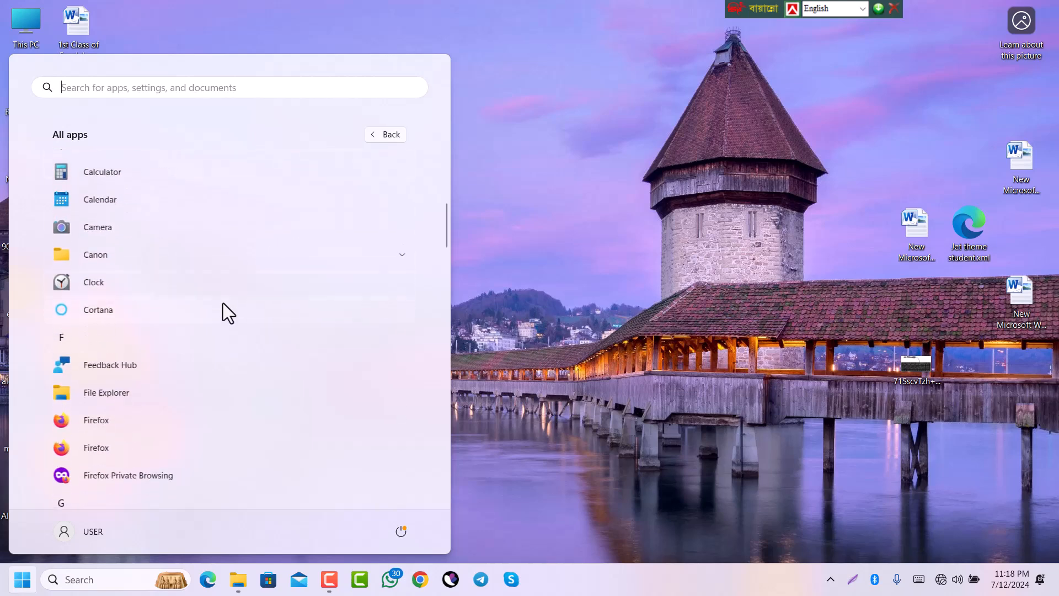
scroll(223, 303, "down", 10)
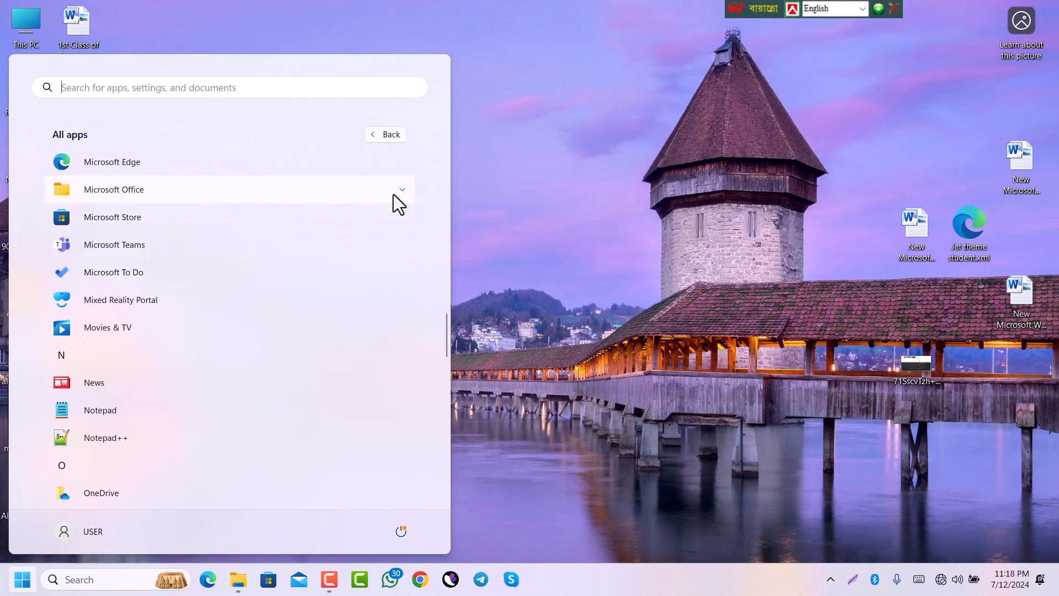
left_click(393, 193)
scroll(140, 391, "down", 4)
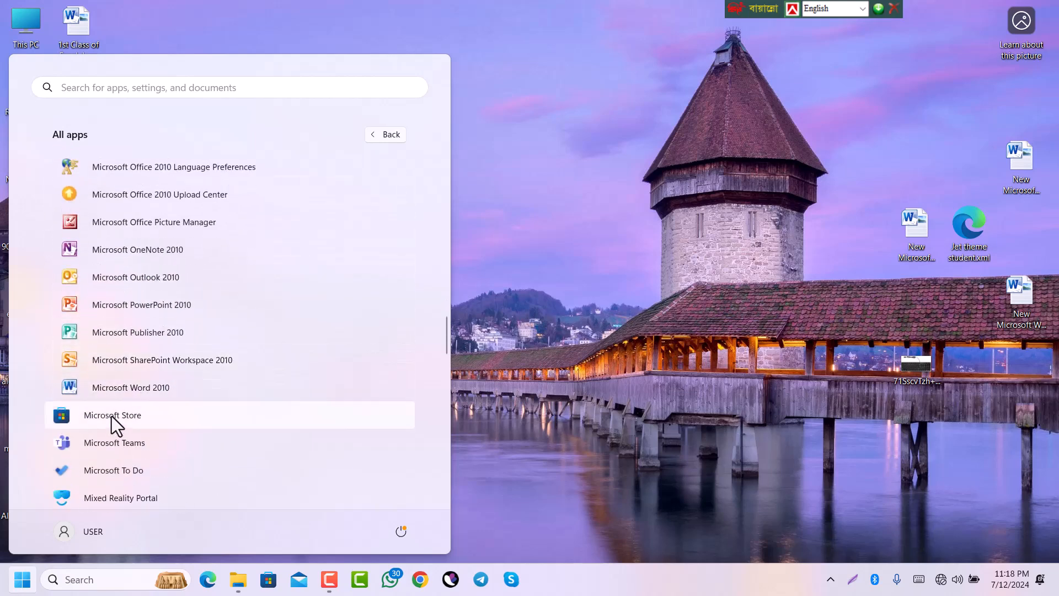
left_click(130, 389)
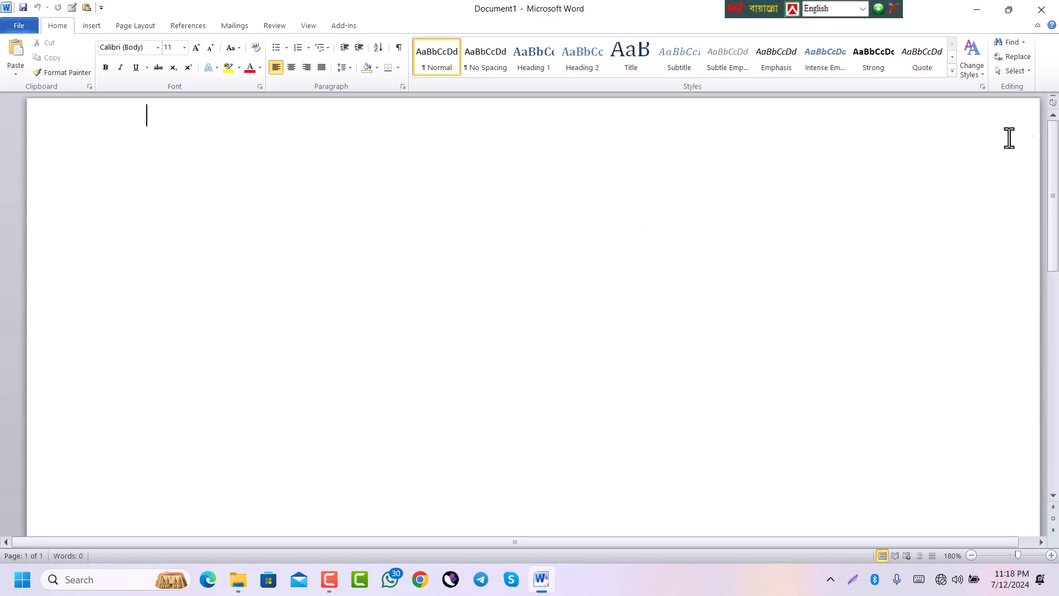
left_click(1041, 10)
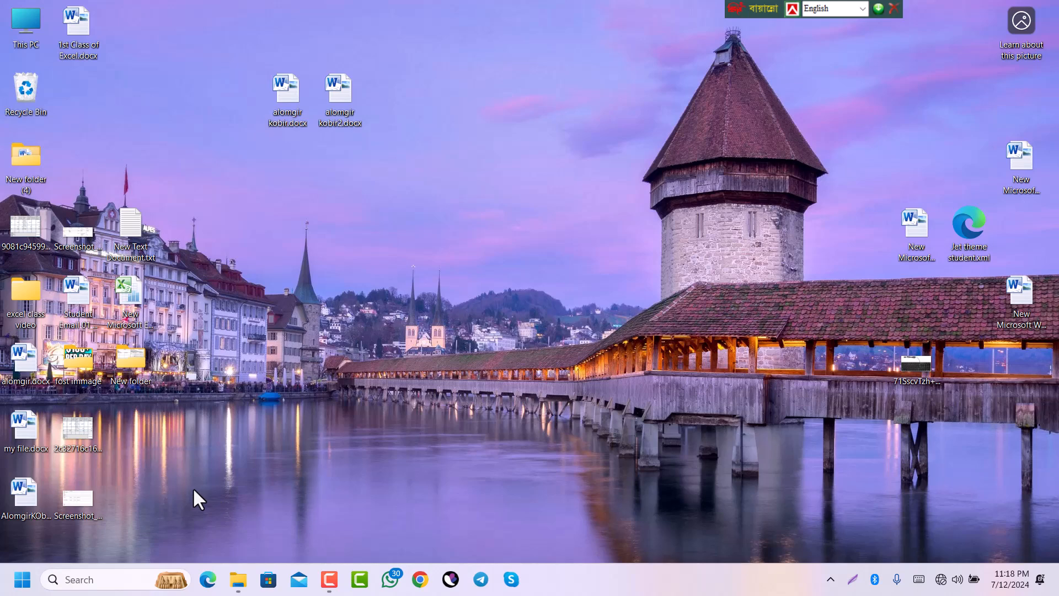
left_click(22, 579)
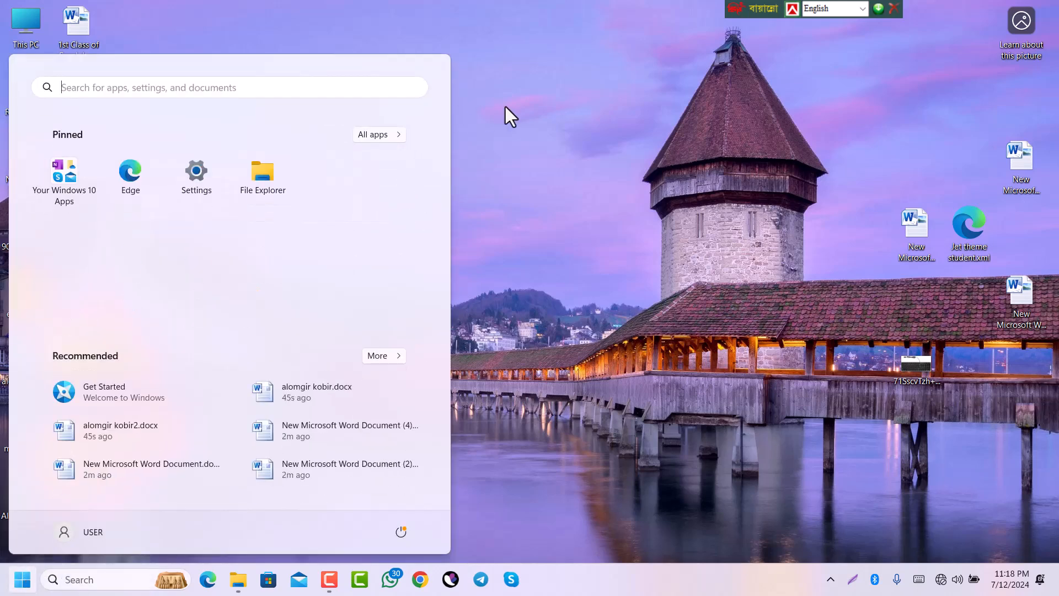
left_click(502, 107)
left_click(71, 581)
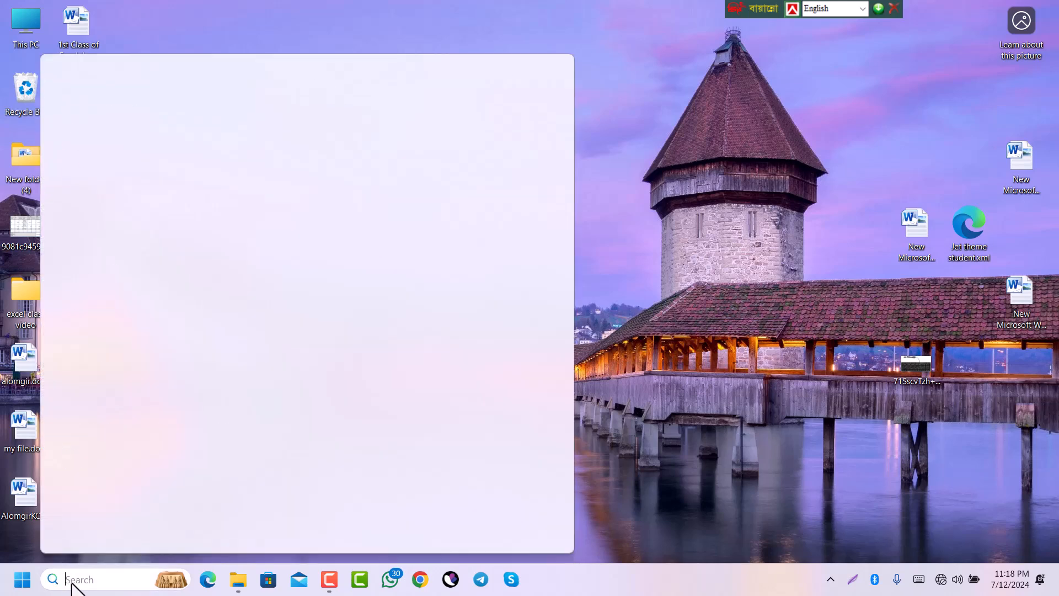
type("wpr")
key("BackSpace")
key("BackSpace")
key("BackSpace")
type("wor")
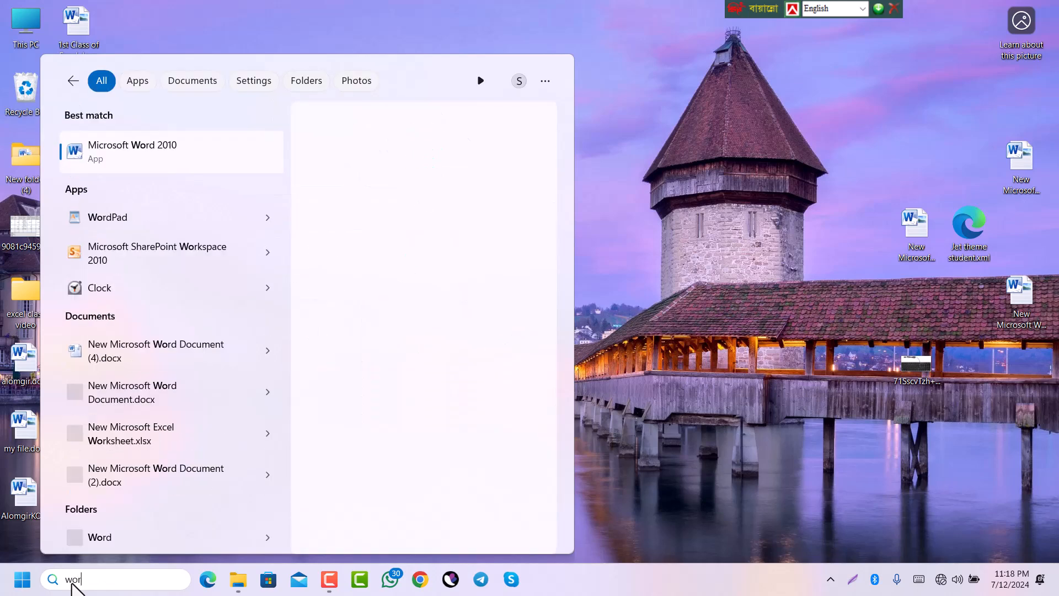
type("d")
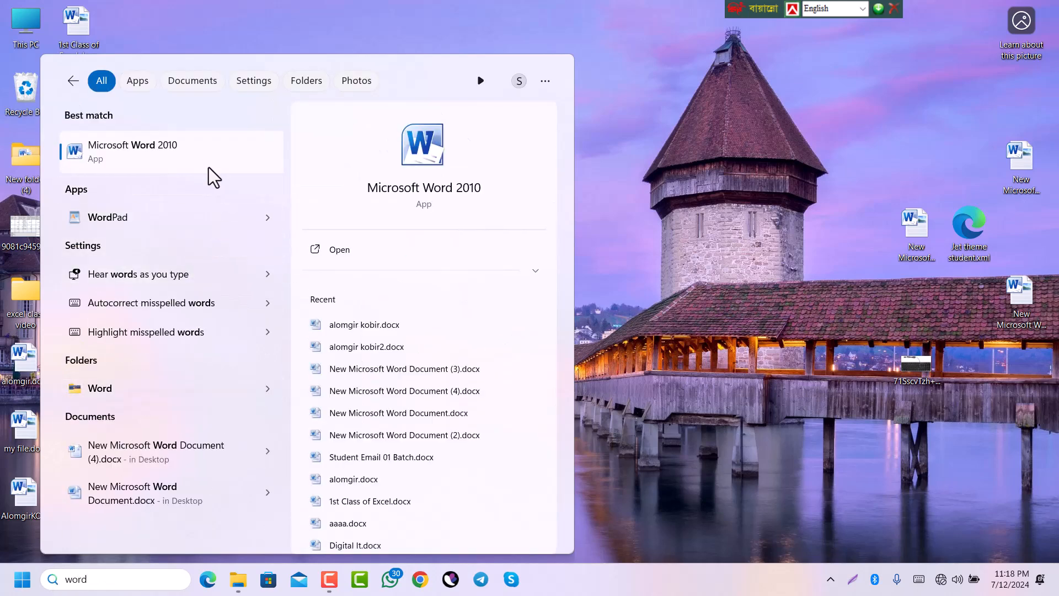
left_click(205, 158)
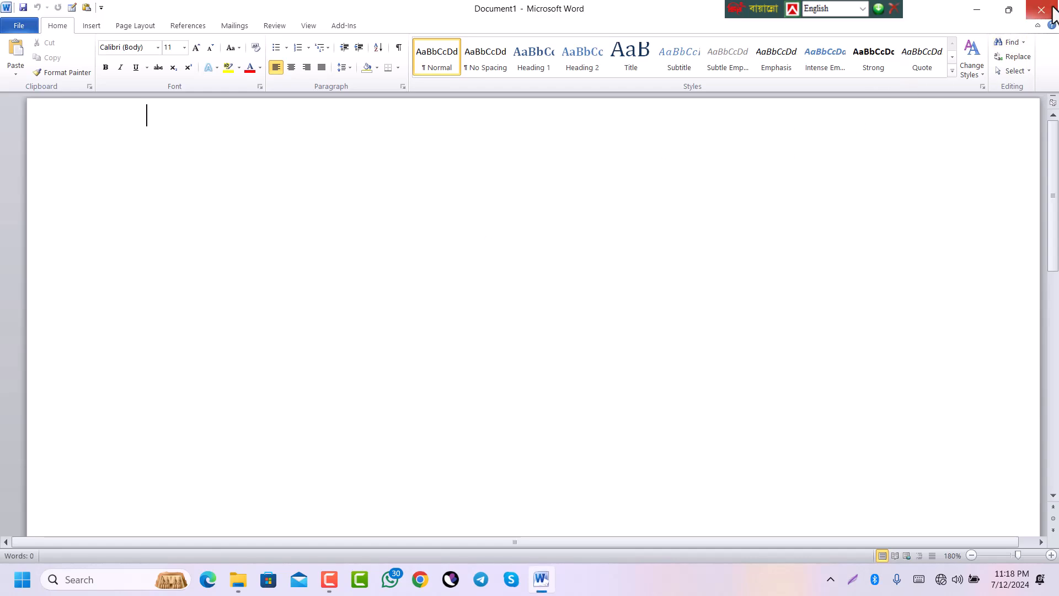
Close the blank Word window and refresh the desktop.
left_click(1047, 5)
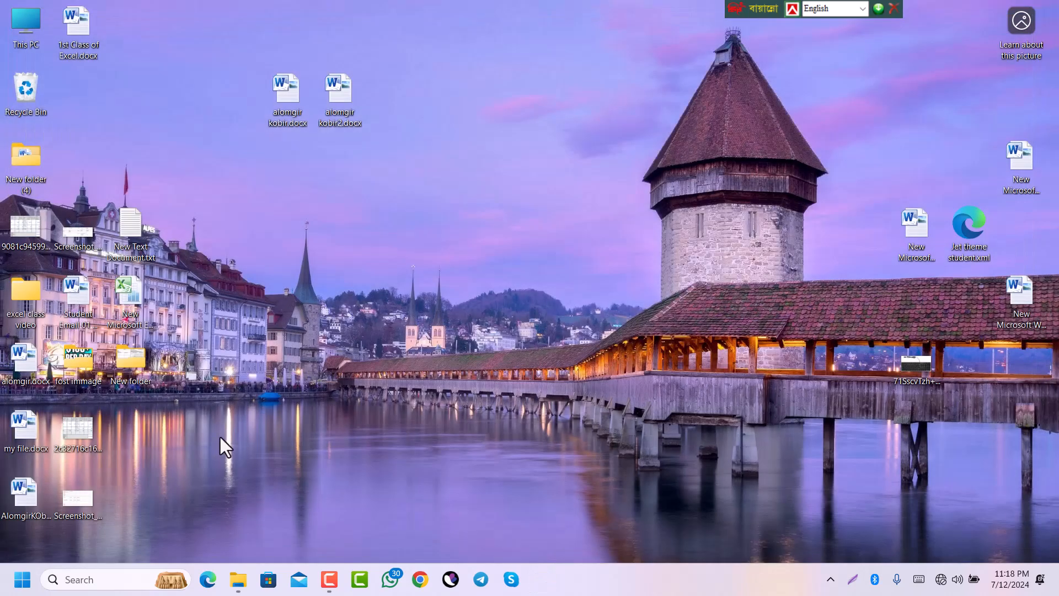
right_click(410, 246)
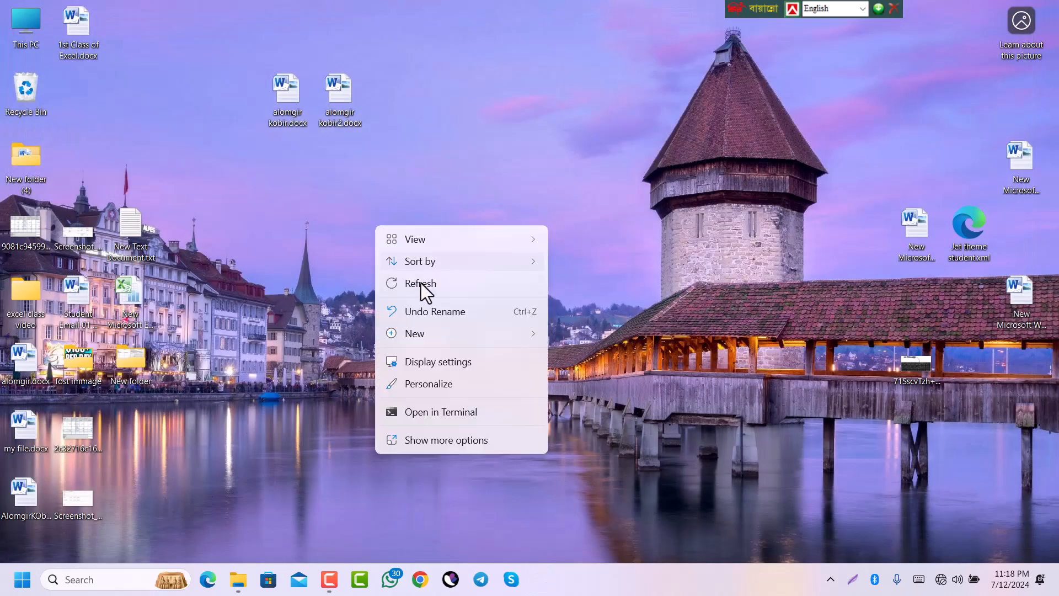
left_click(422, 285)
Create a new Microsoft Word Document with its default name, then open and close it.
right_click(439, 257)
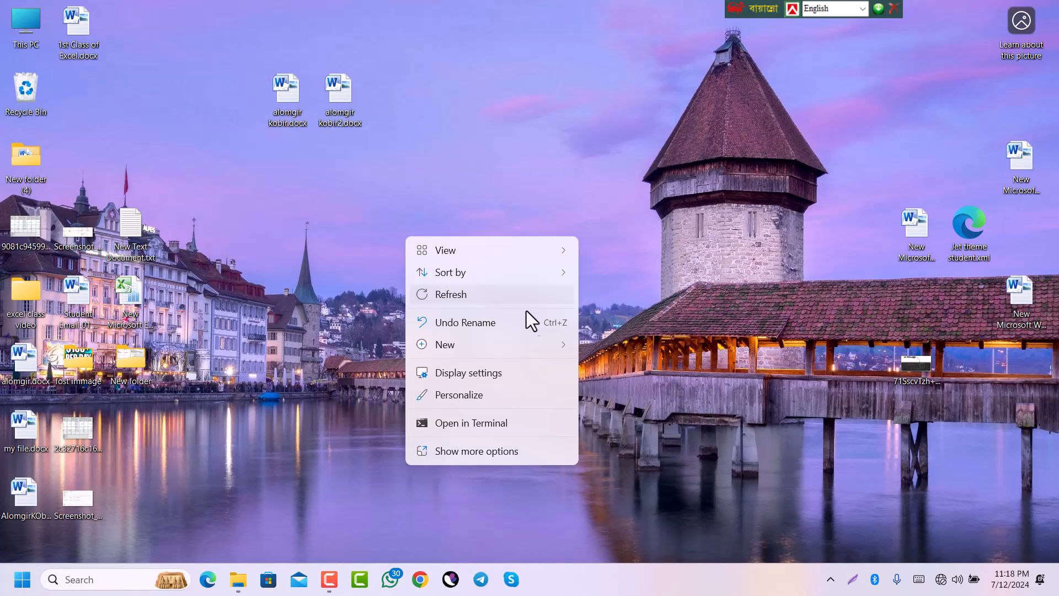
mouse_move(450, 347)
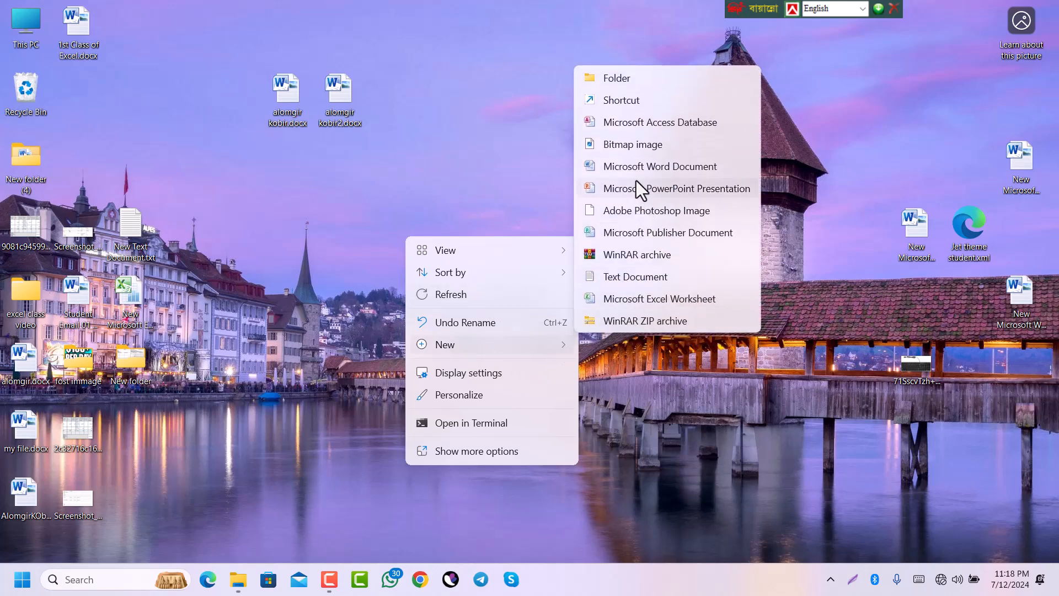
left_click(631, 165)
left_click(515, 257)
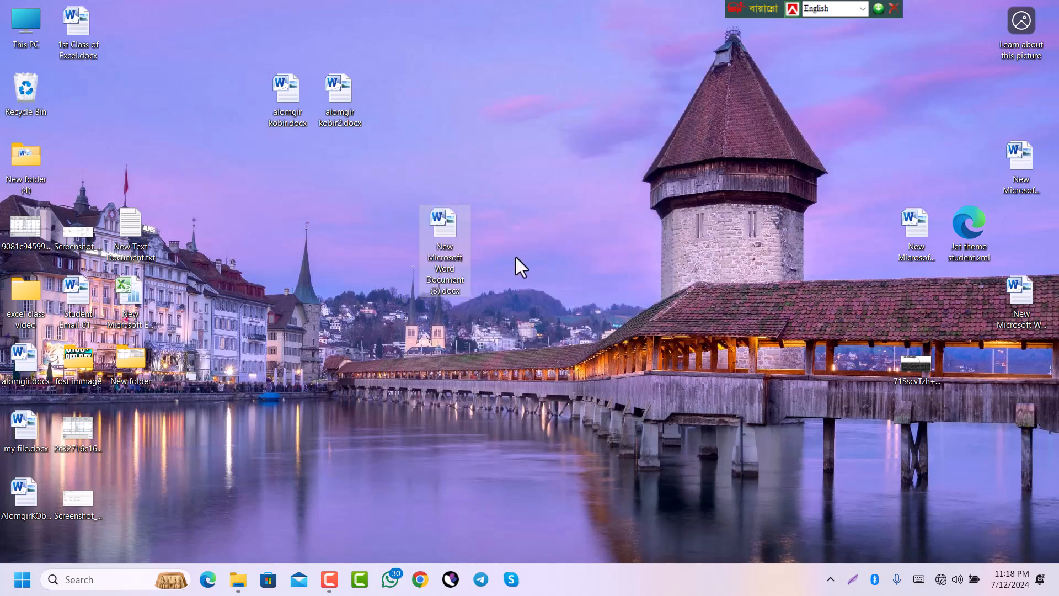
double_click(452, 253)
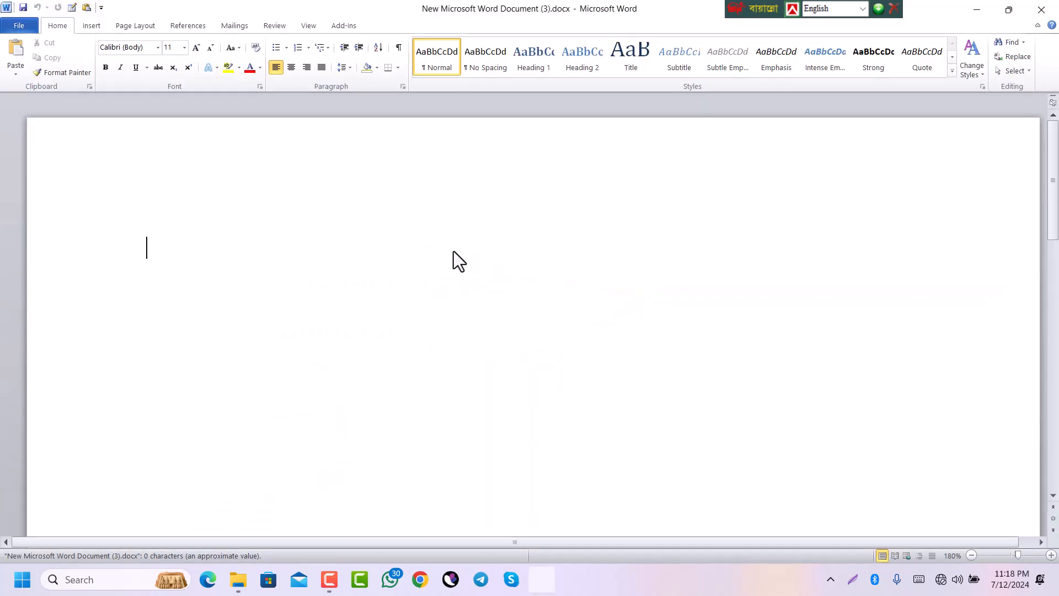
left_click(1042, 9)
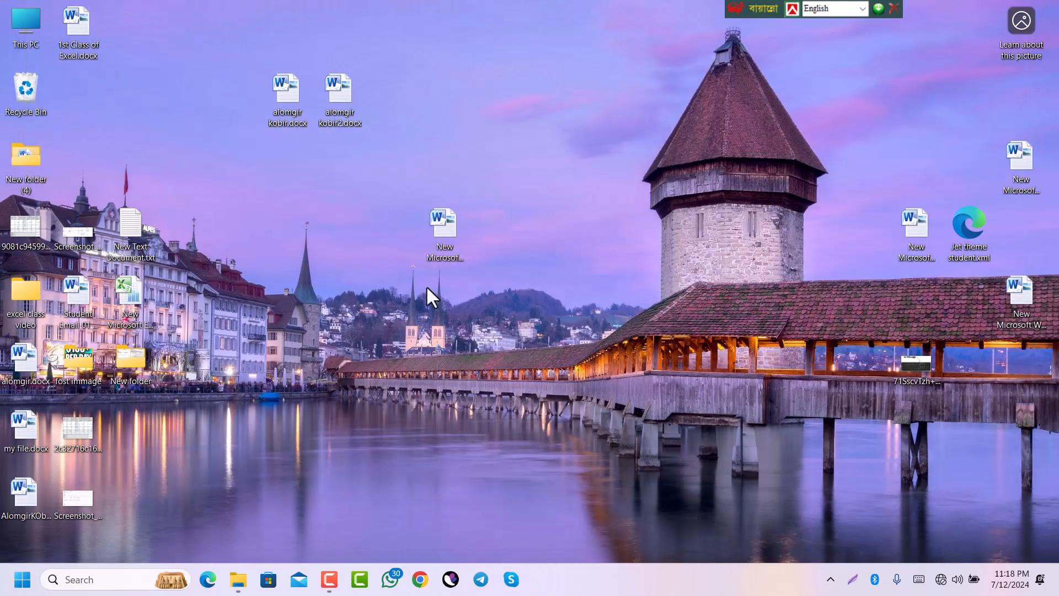
Edit the new document file's name, then refresh the desktop three times.
right_click(439, 255)
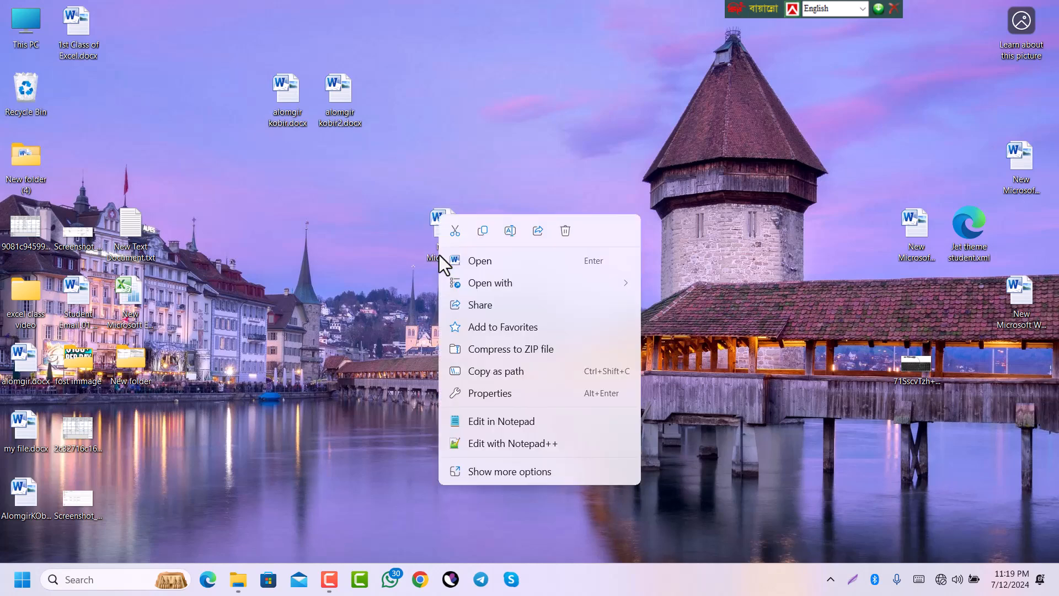
left_click(509, 230)
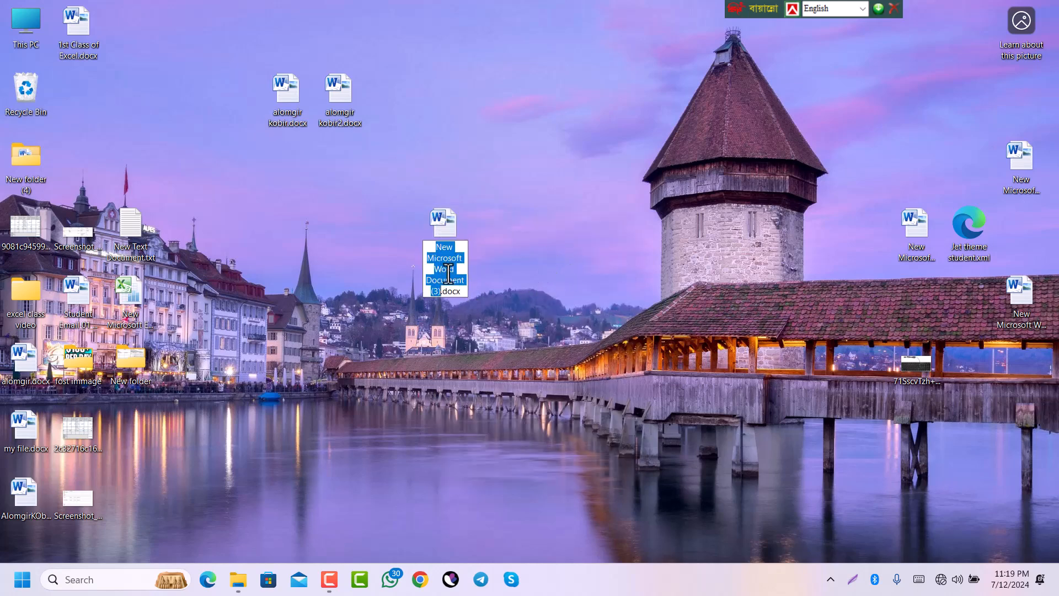
key("BackSpace")
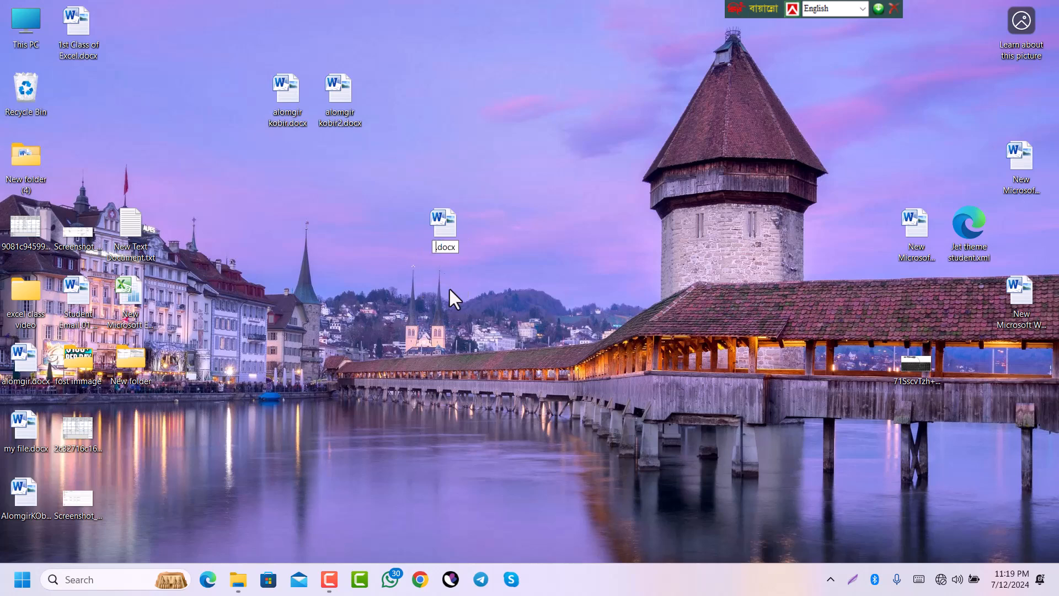
key("Return")
right_click(551, 237)
left_click(586, 290)
right_click(488, 239)
left_click(541, 313)
right_click(494, 260)
left_click(534, 316)
Create another new Microsoft Word Document on the desktop.
right_click(484, 247)
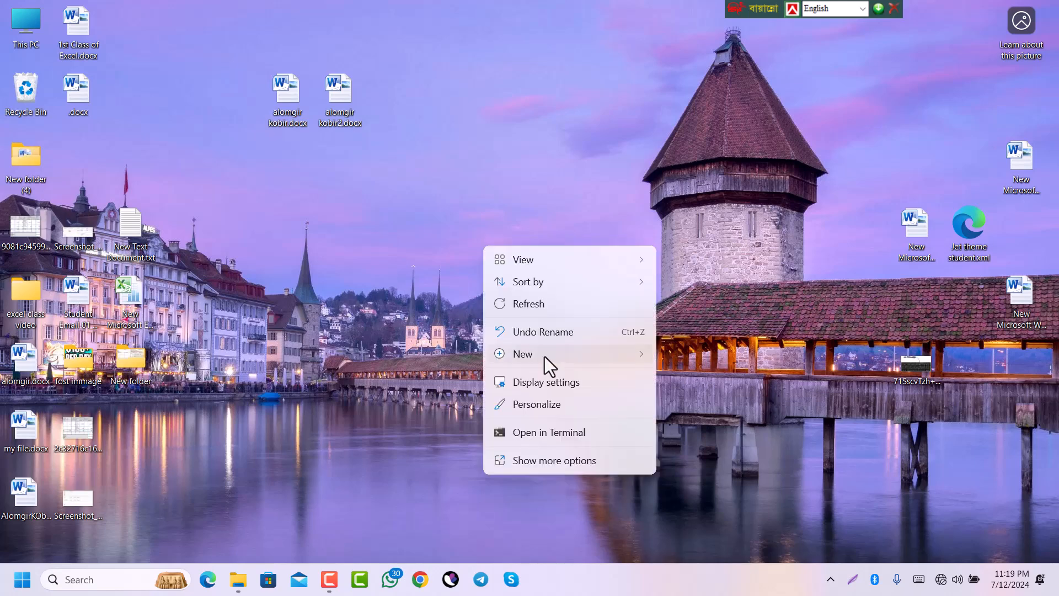
mouse_move(531, 358)
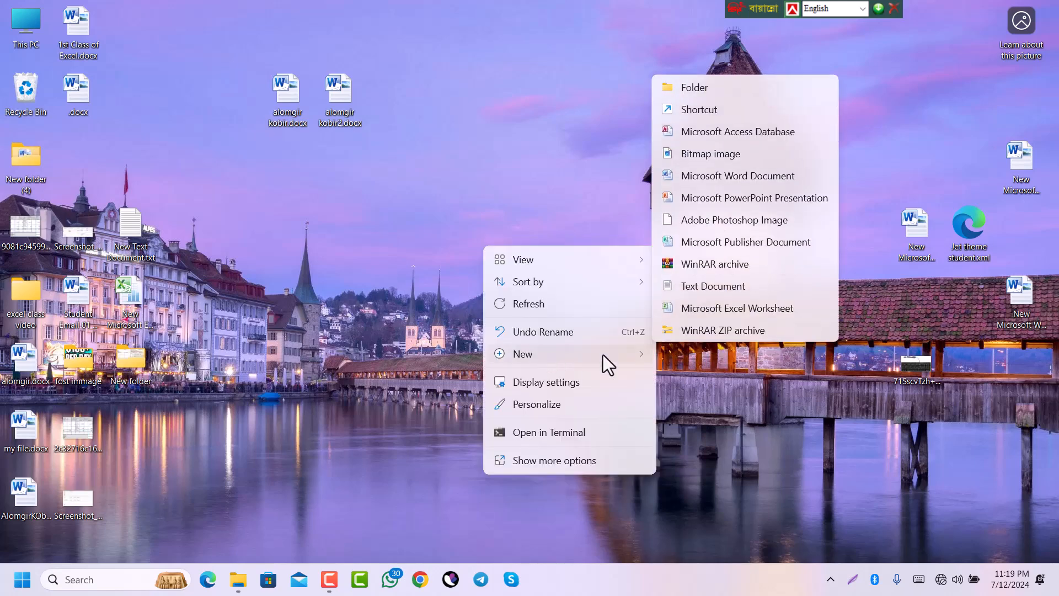
left_click(710, 179)
Open the new document, type 'sdsd', and save it with Ctrl+S.
double_click(497, 320)
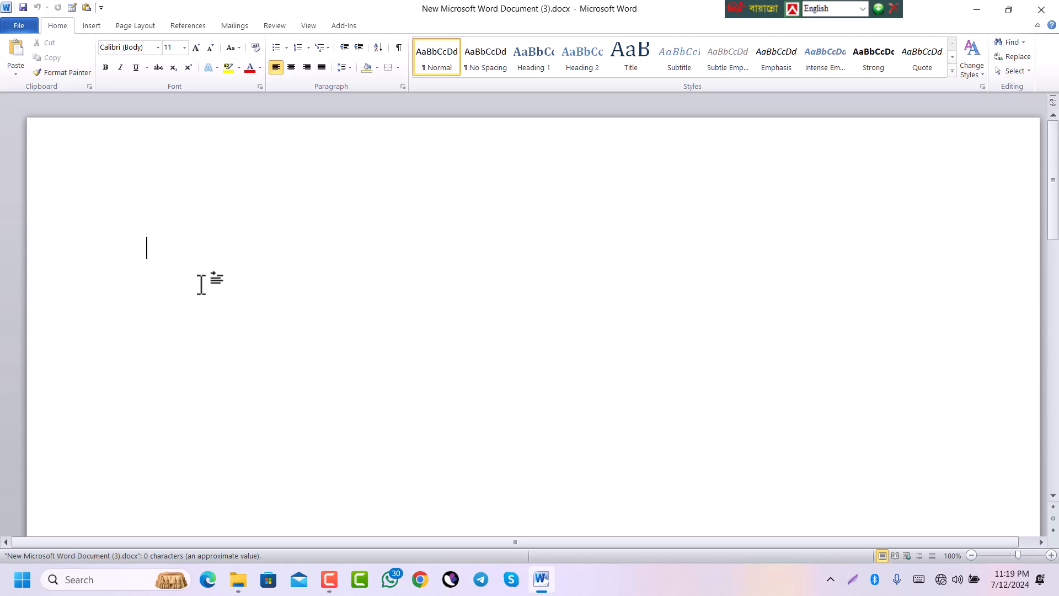
type("sdsd")
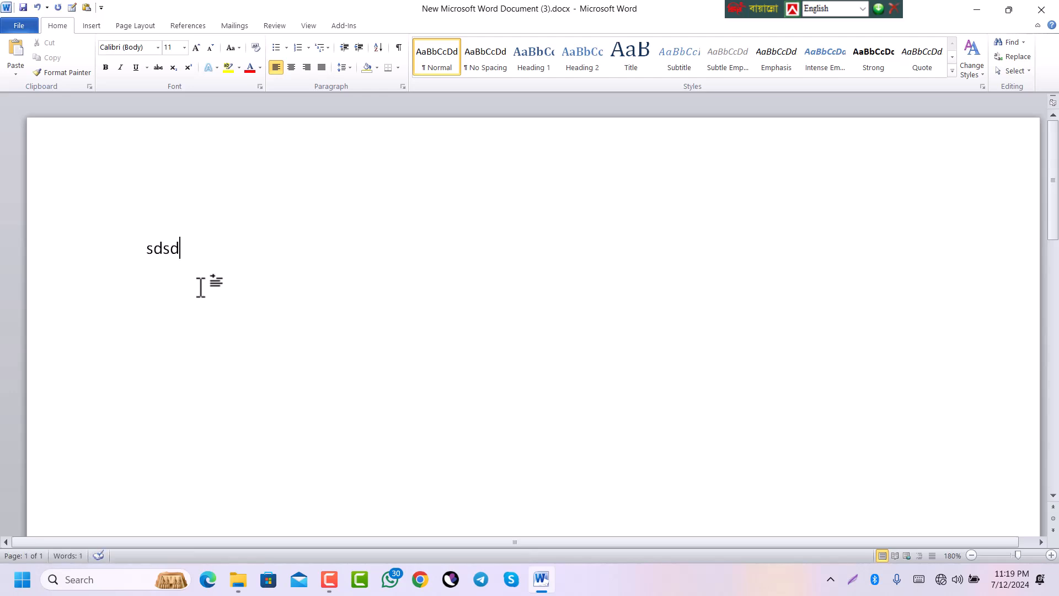
key("ctrl+s")
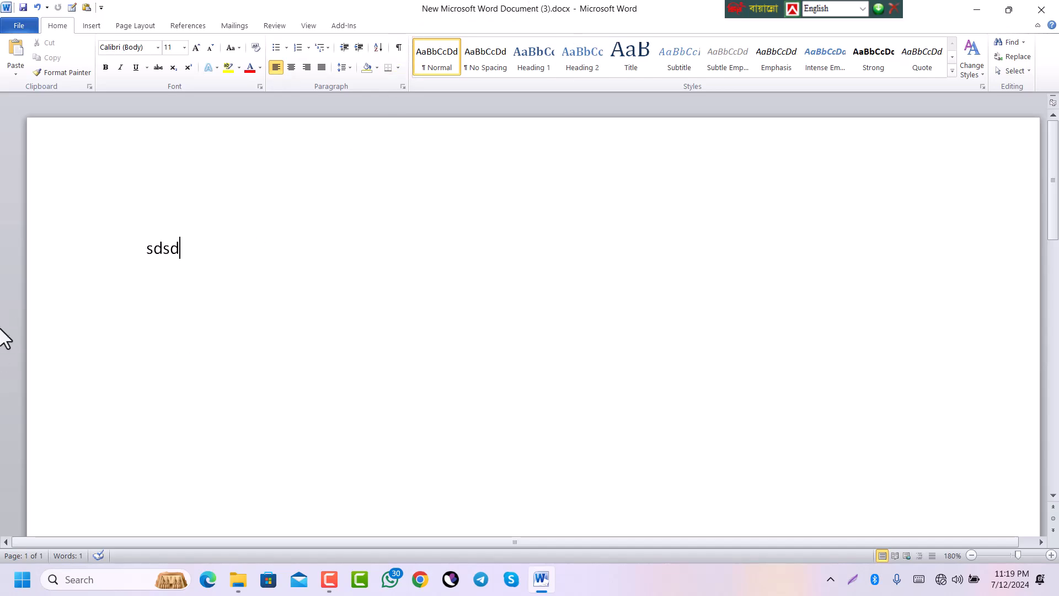
Close the current document and relaunch Microsoft Word 2010 from the Microsoft Office group in All apps.
left_click(1041, 9)
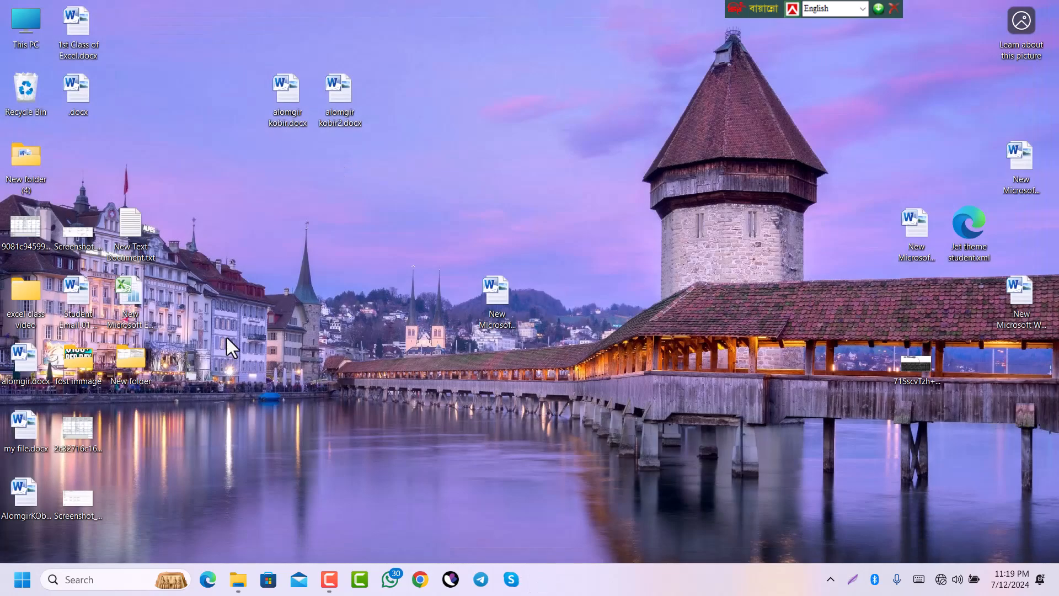
left_click(23, 579)
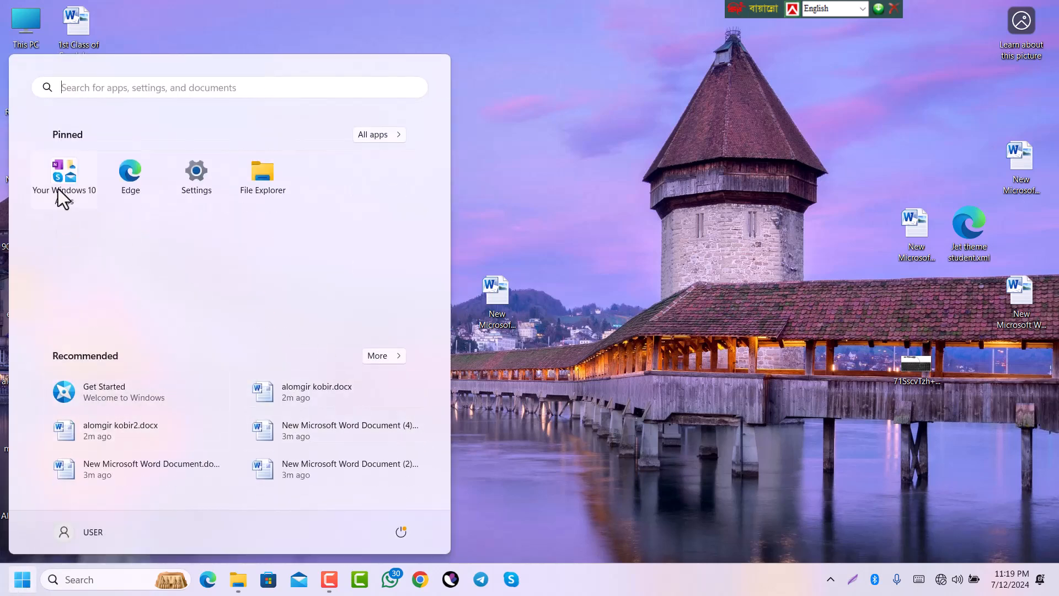
left_click(380, 135)
scroll(193, 355, "down", 10)
scroll(193, 355, "down", 15)
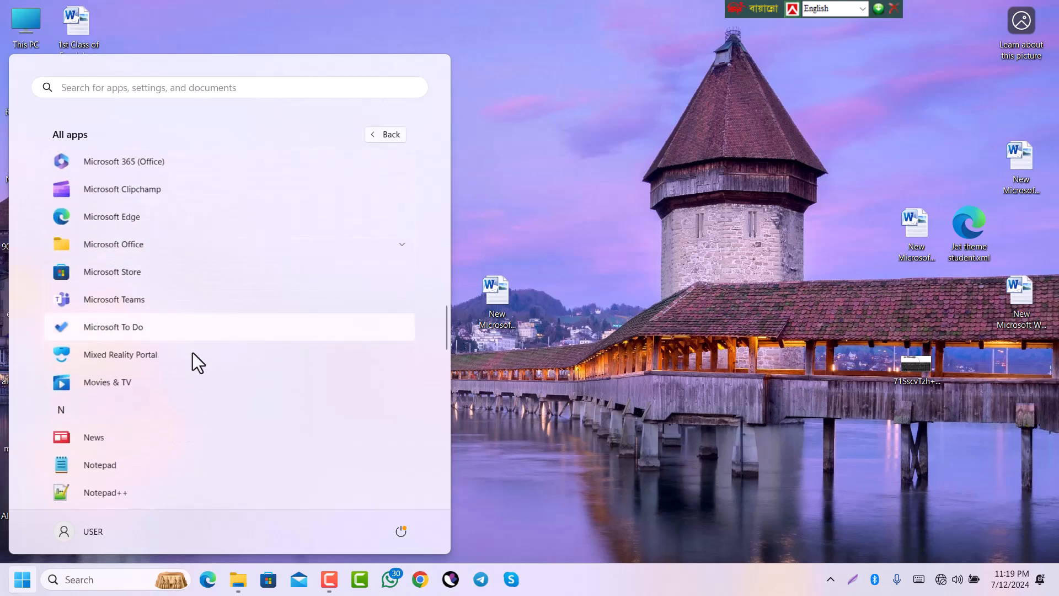
scroll(193, 352, "down", 6)
scroll(193, 351, "up", 4)
scroll(194, 352, "up", 8)
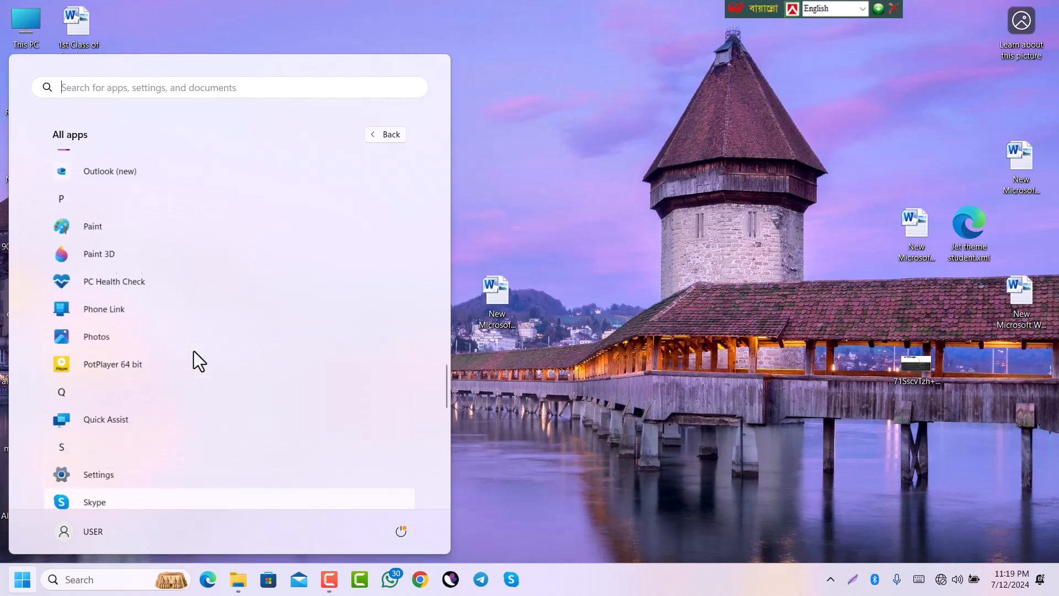
scroll(194, 350, "up", 5)
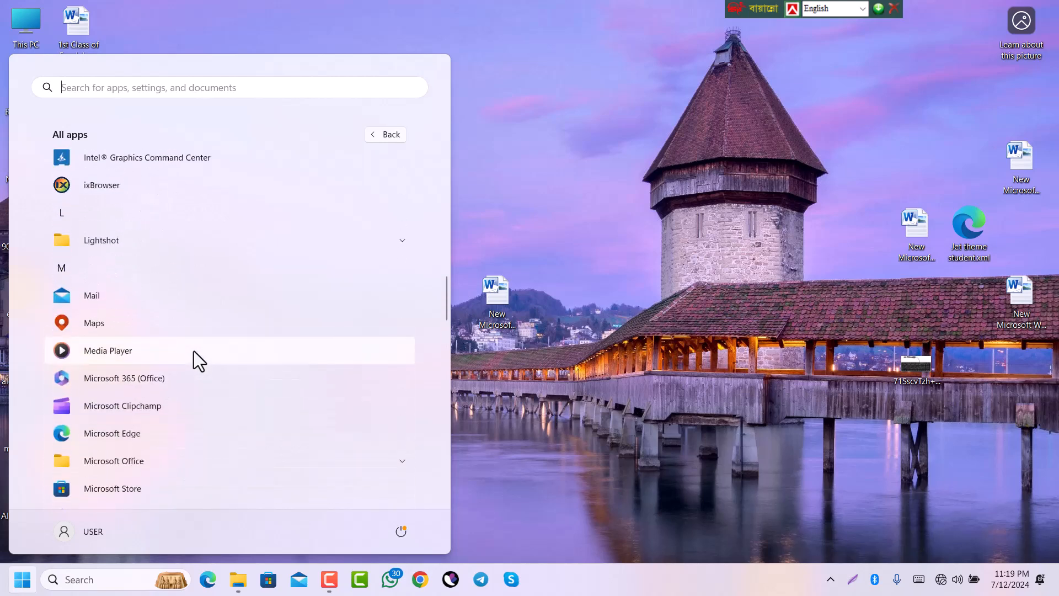
left_click(177, 468)
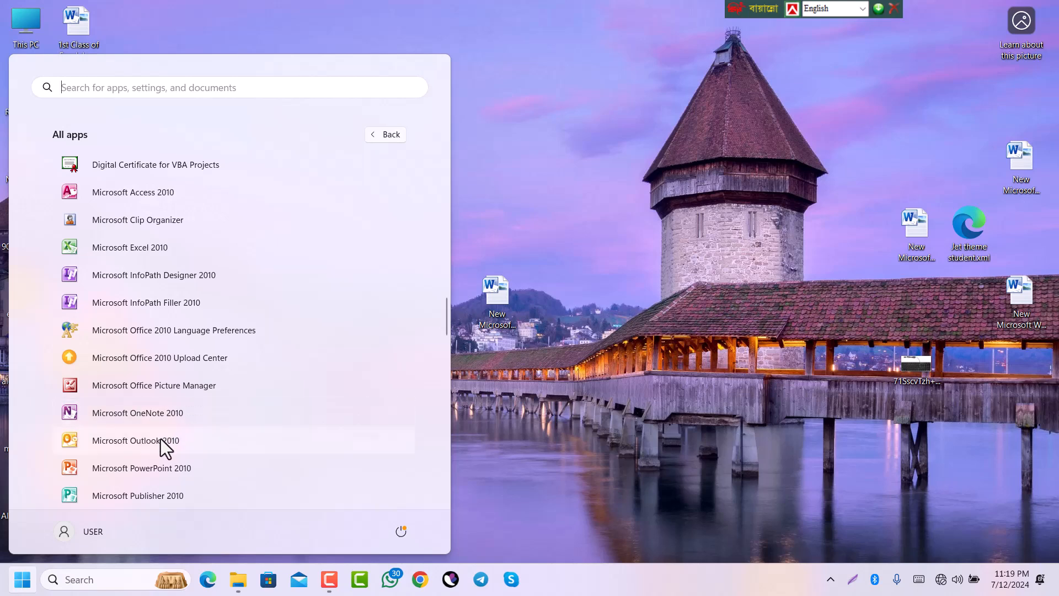
scroll(161, 438, "down", 3)
left_click(139, 390)
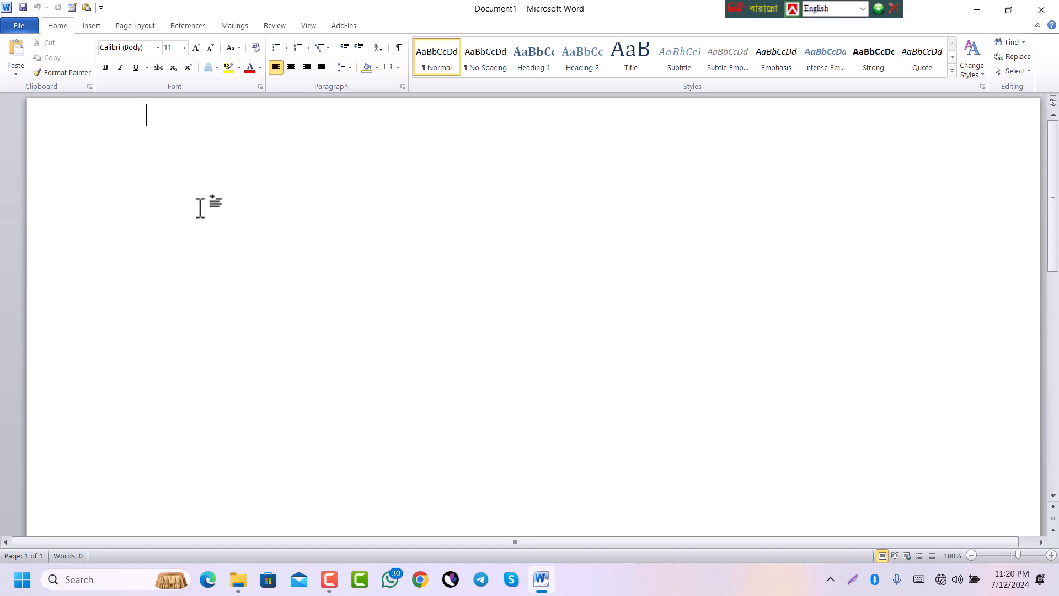
Type 'iam' on the blank page, back out of Save, and start a Save As instead.
type("iam")
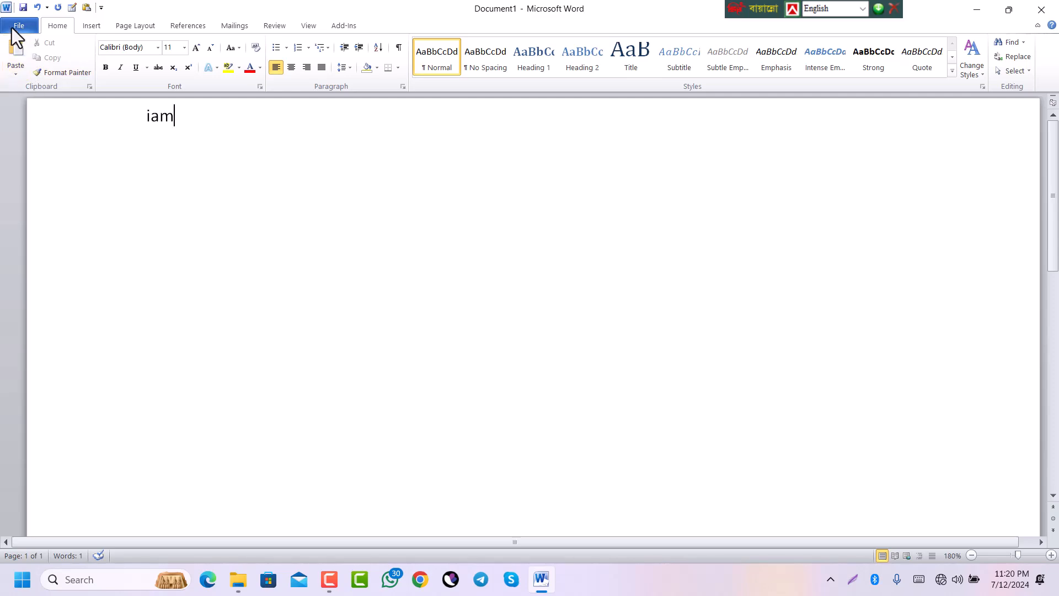
left_click(17, 26)
left_click(27, 45)
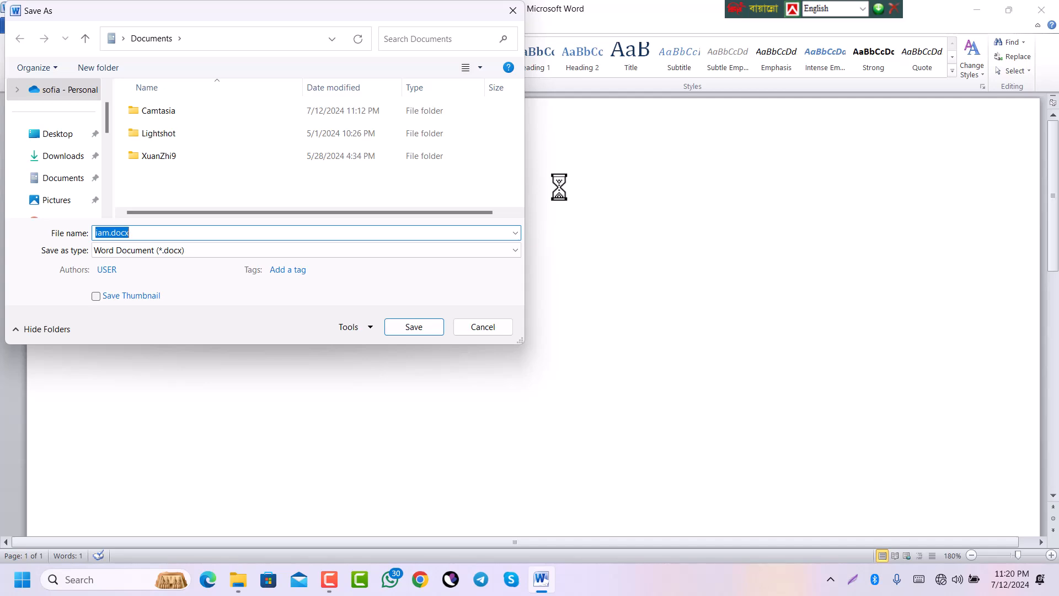
left_click(484, 329)
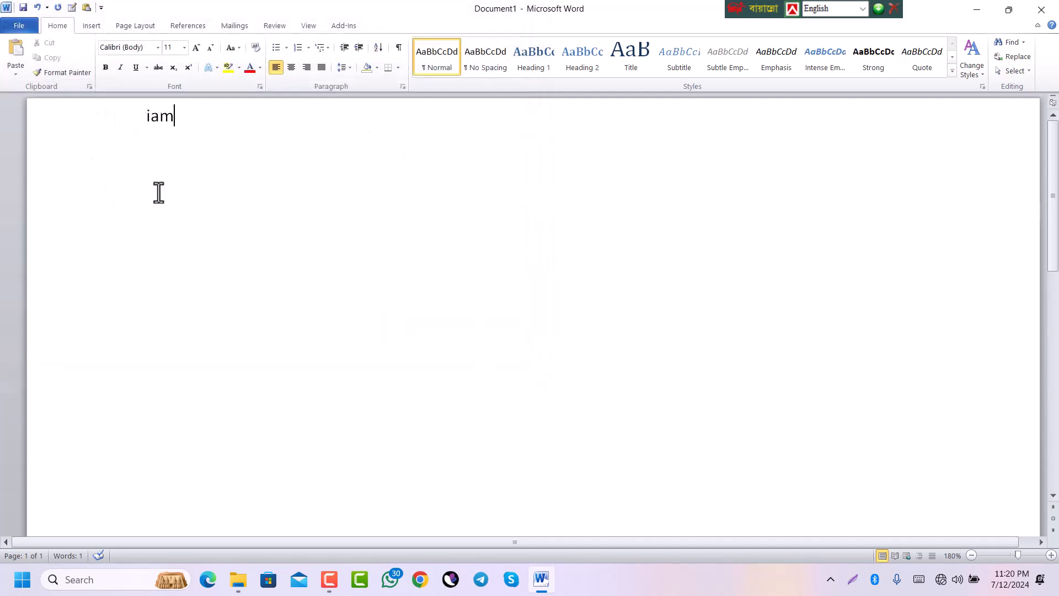
left_click(25, 31)
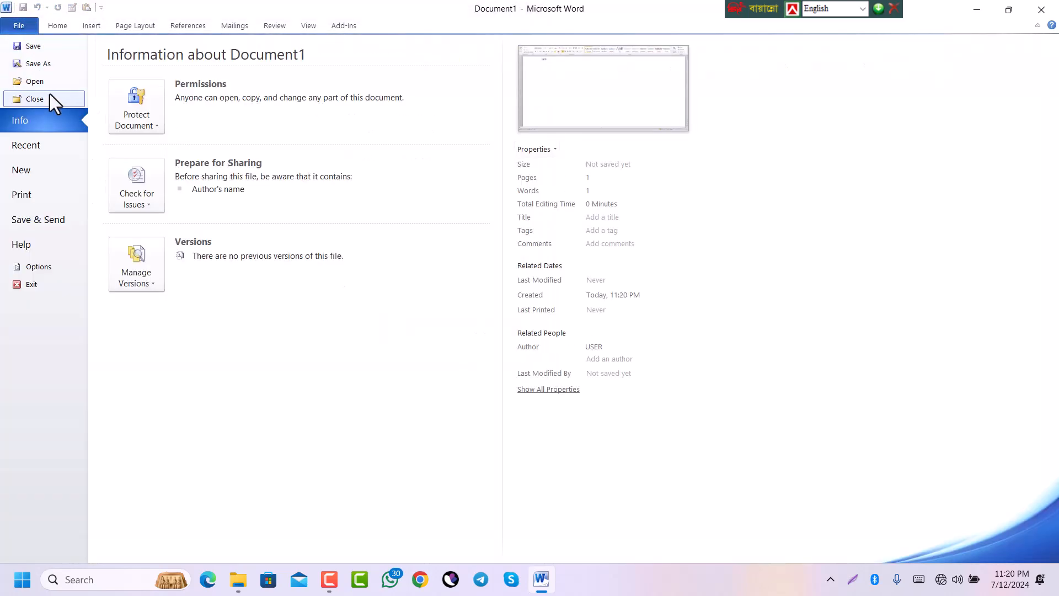
left_click(35, 64)
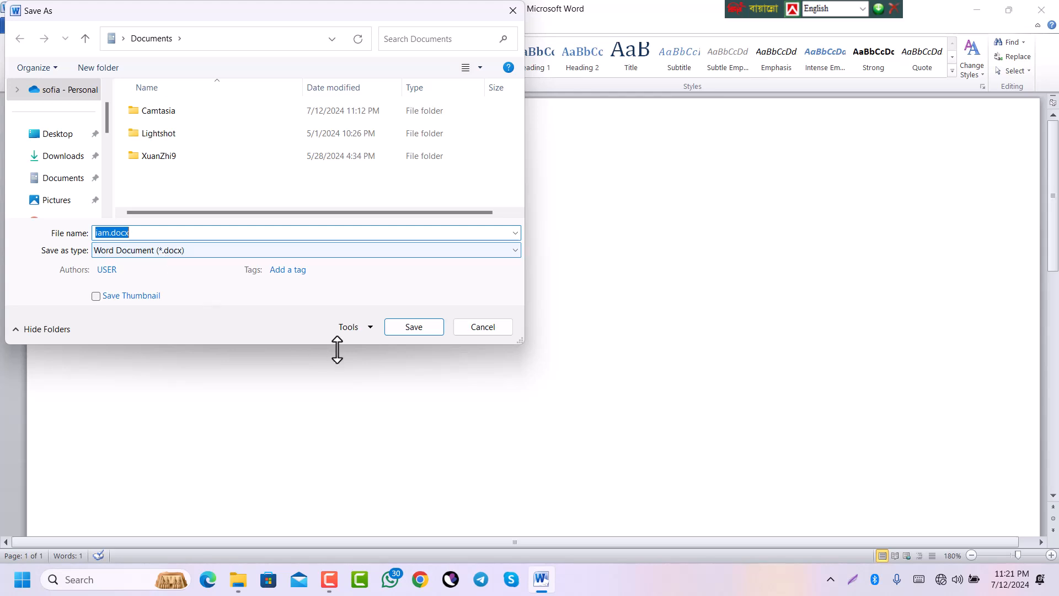
Select 'iam' in the file name box and pick the Desktop as the save location.
left_click(109, 233)
double_click(109, 232)
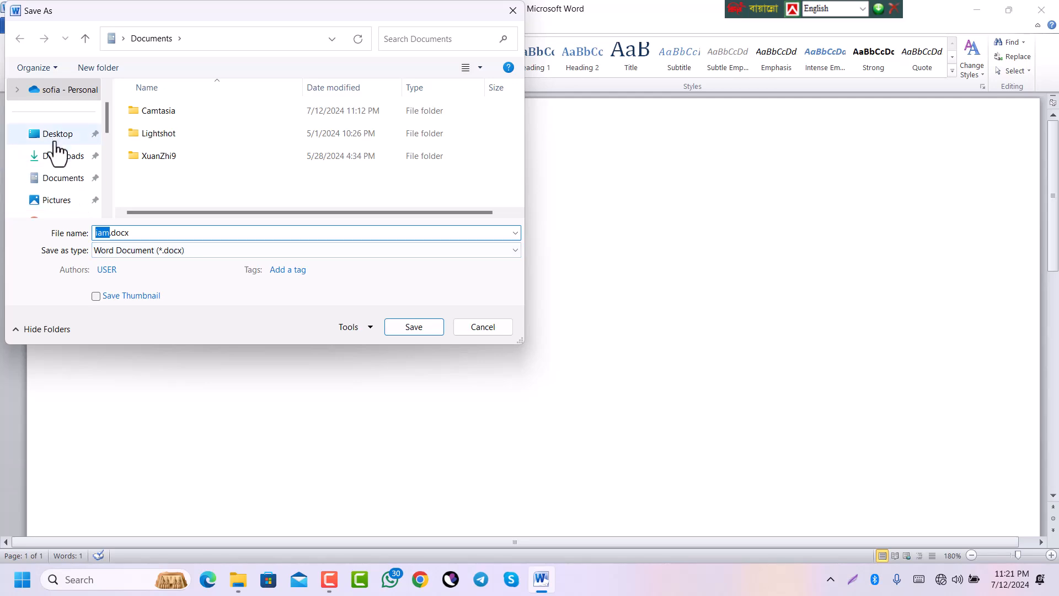
left_click(57, 133)
Save iam.docx, close Word, and reopen iam.docx from the desktop.
left_click(414, 326)
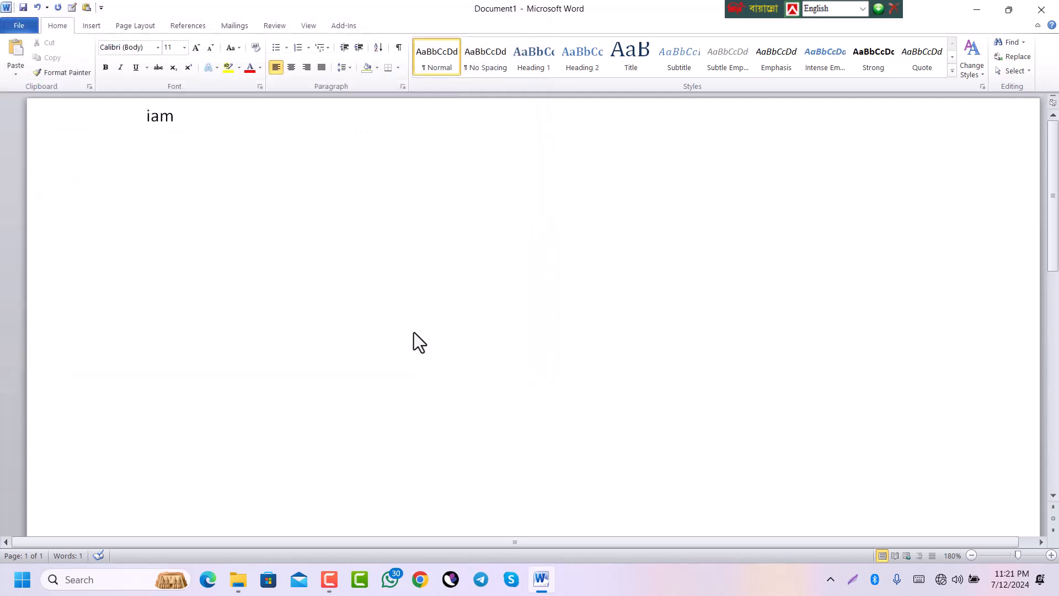
left_click(1041, 9)
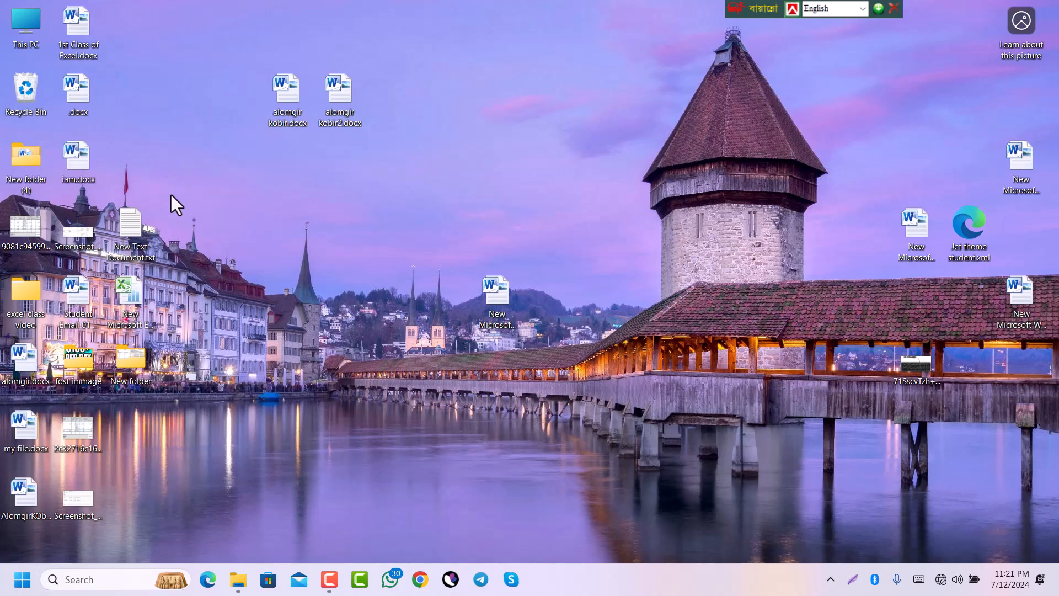
double_click(75, 157)
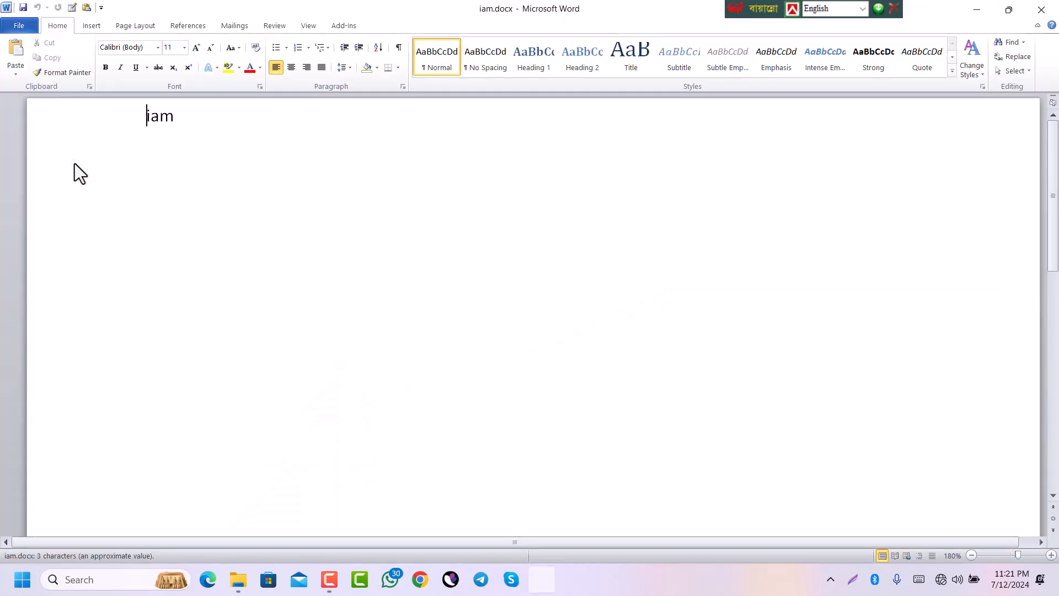
Add 'a student' after 'iam' so it reads 'Iam a student', and save.
left_click(197, 123)
type("a student")
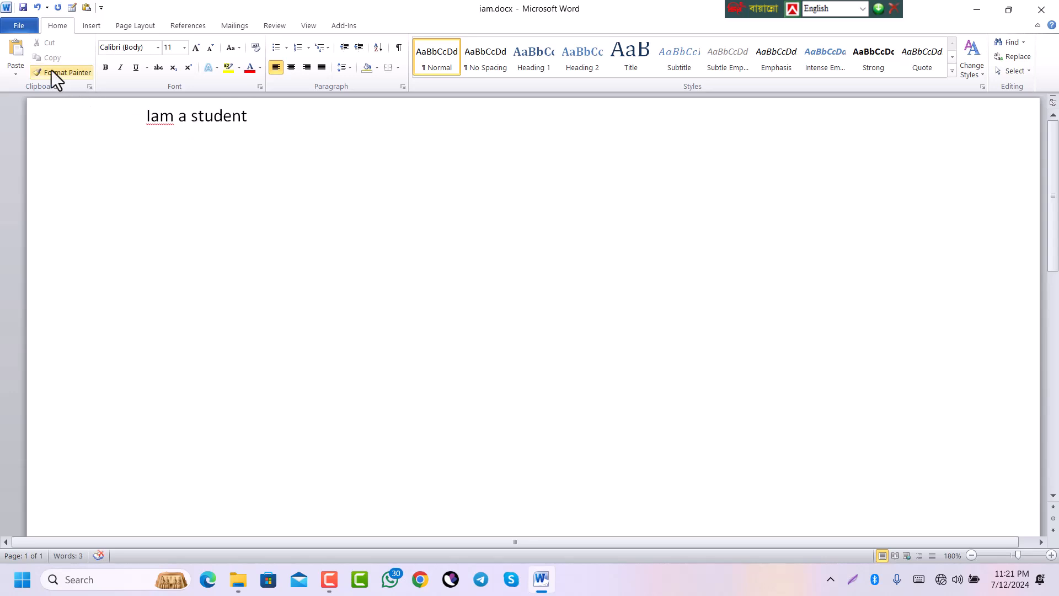
left_click(21, 28)
left_click(30, 49)
left_click(22, 26)
left_click(31, 52)
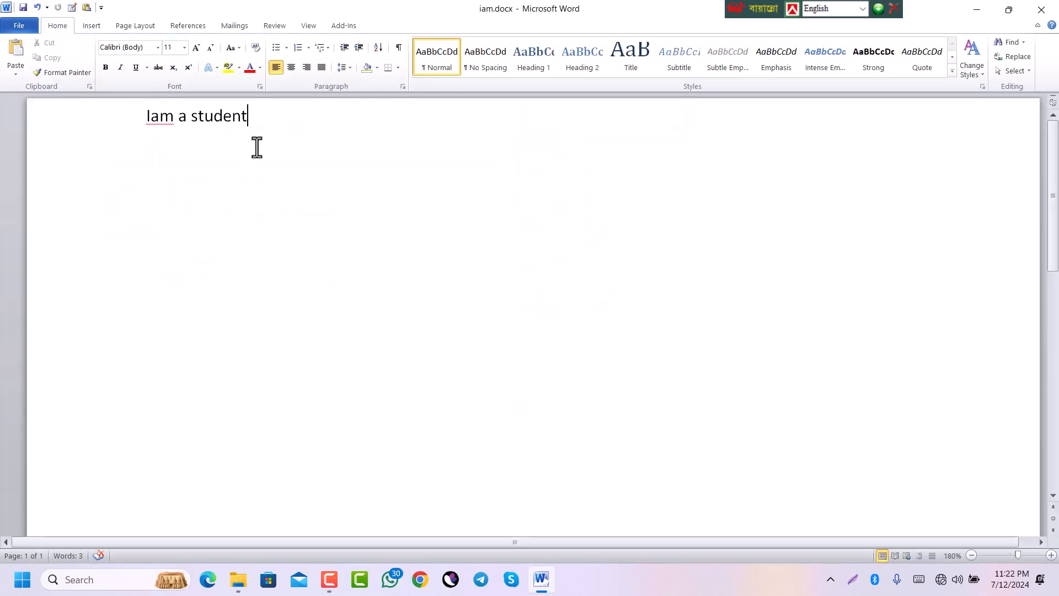
Cancel a Save As and start a new line below 'Iam a student'.
left_click(26, 27)
left_click(39, 66)
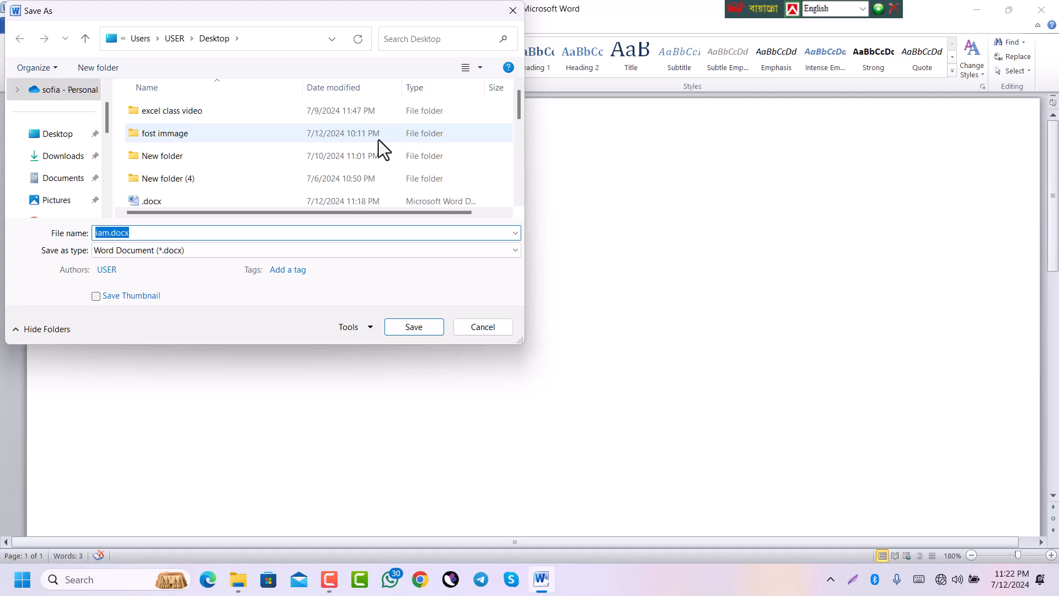
left_click(483, 331)
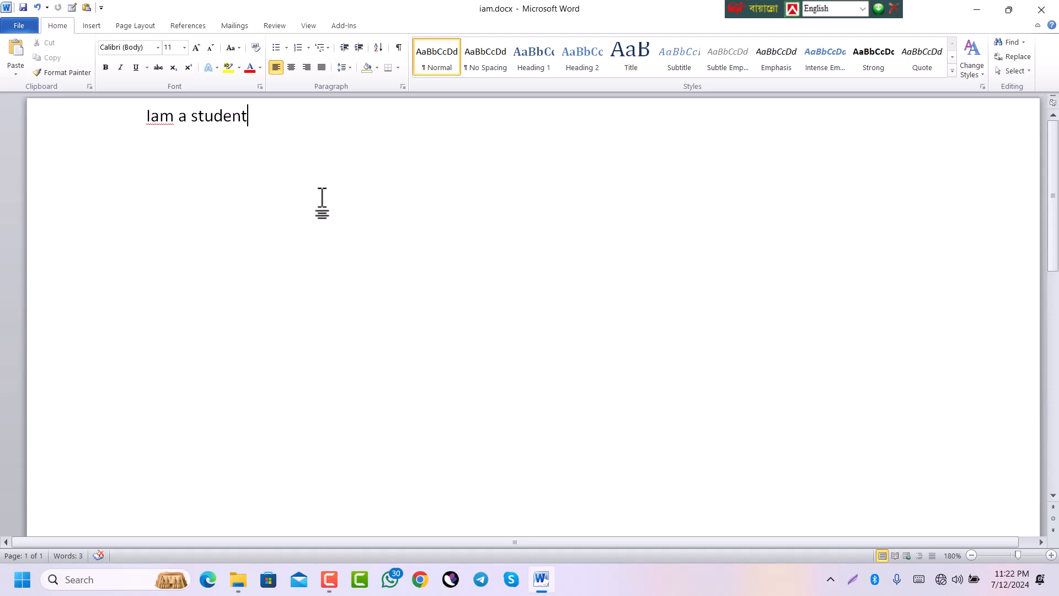
key("Return")
Set up a Desktop copy named kobit.docx in Save As, then abandon it.
left_click(28, 26)
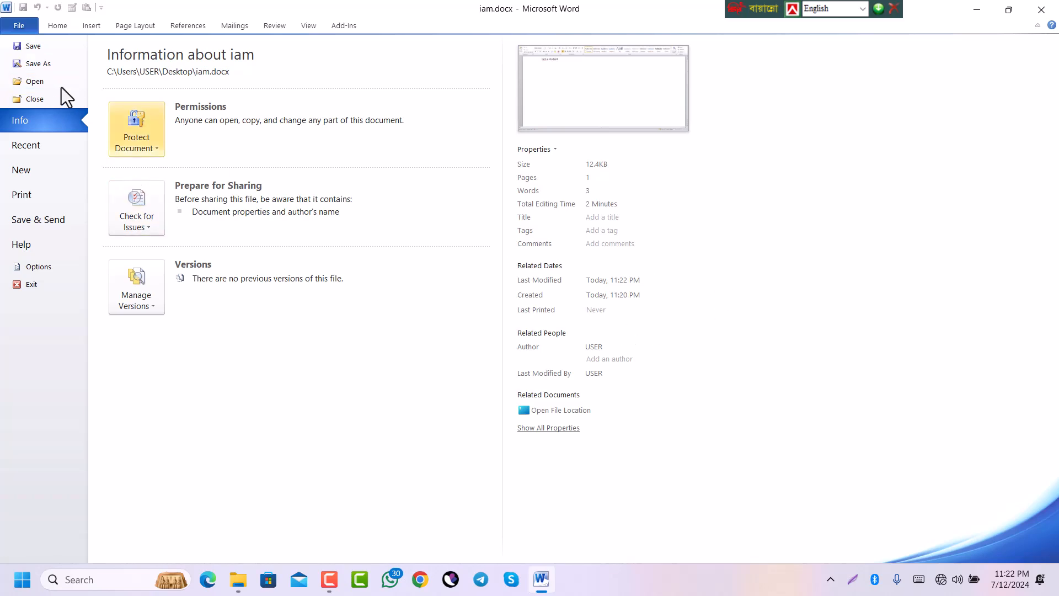
left_click(38, 64)
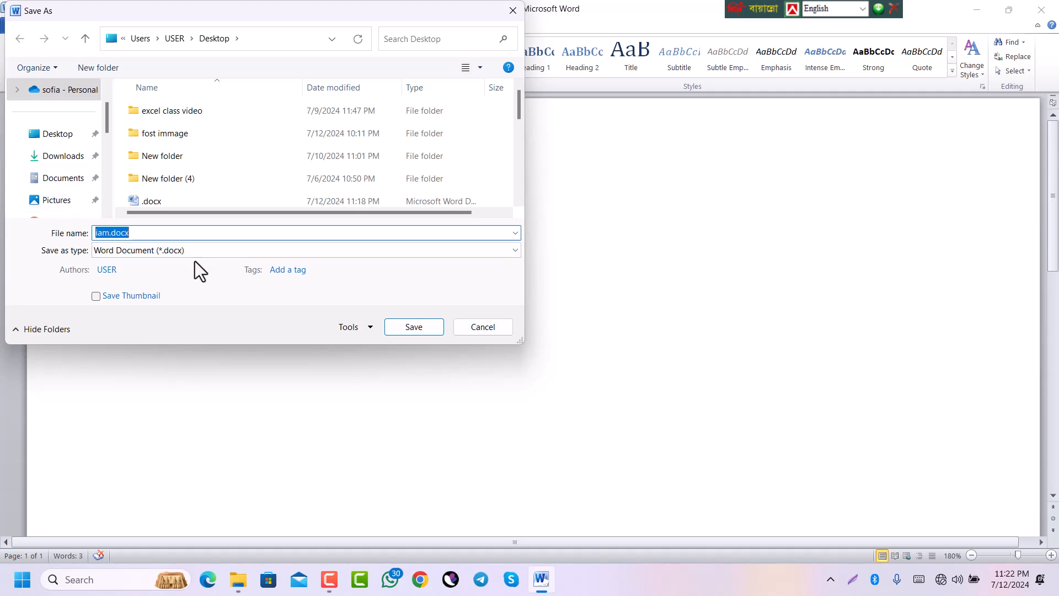
scroll(62, 163, "down", 5)
scroll(61, 168, "up", 5)
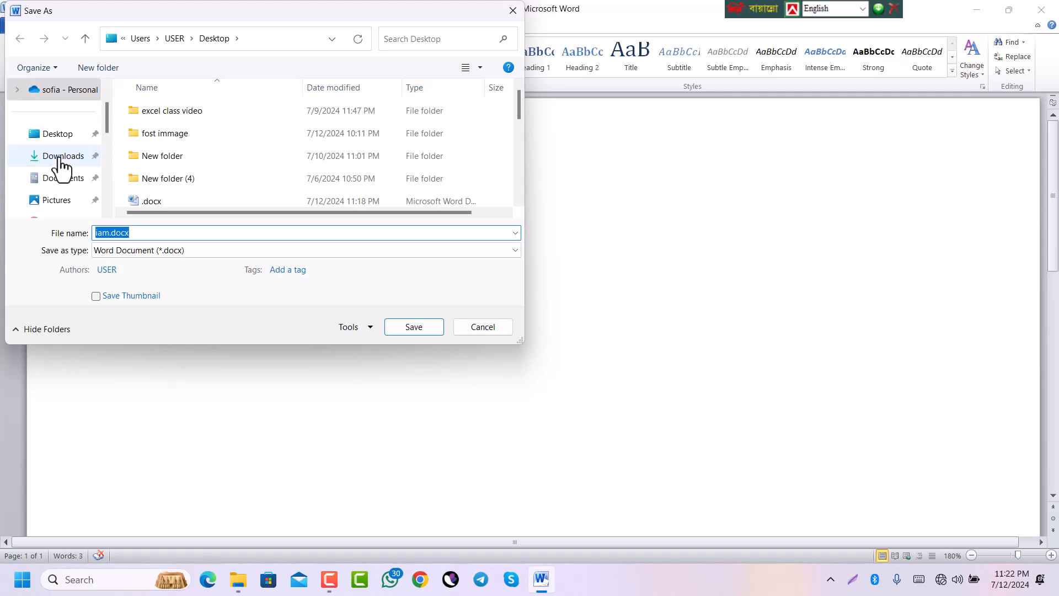
left_click(61, 135)
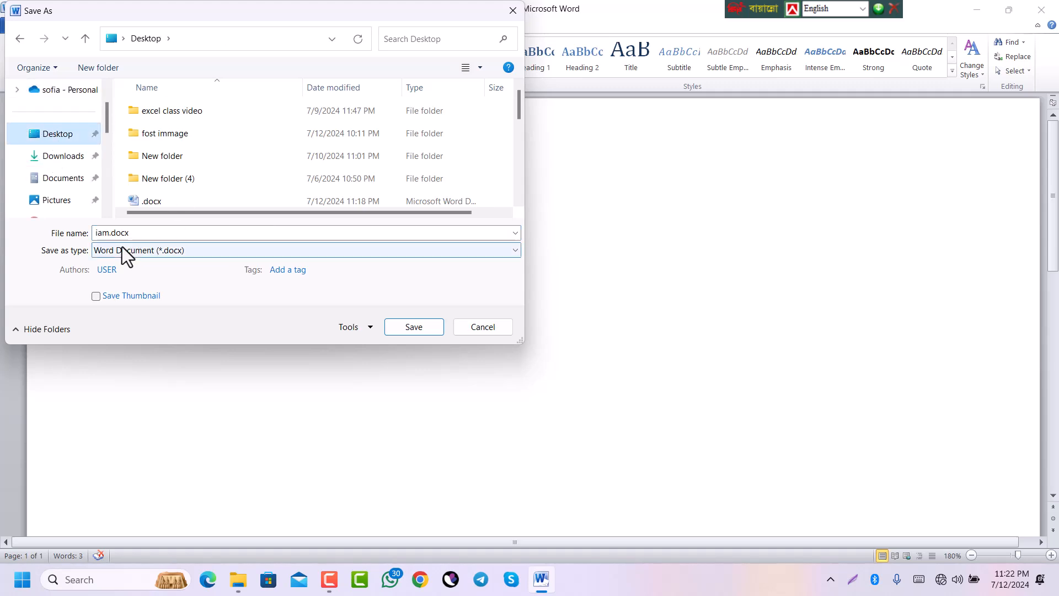
double_click(108, 233)
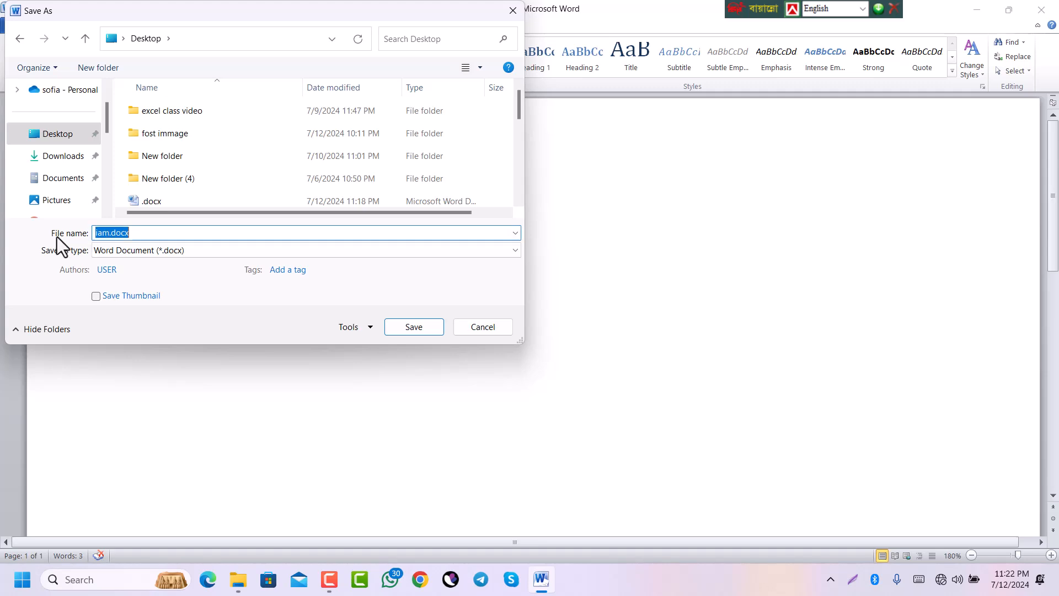
left_click(107, 234)
left_click_drag(107, 234, 91, 233)
type("kobit")
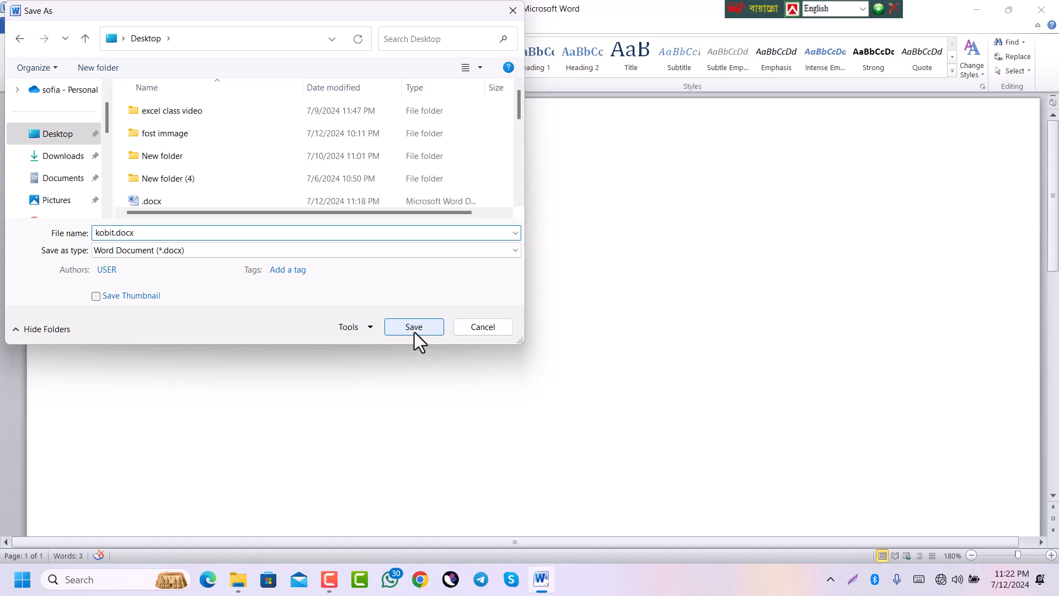
left_click(474, 328)
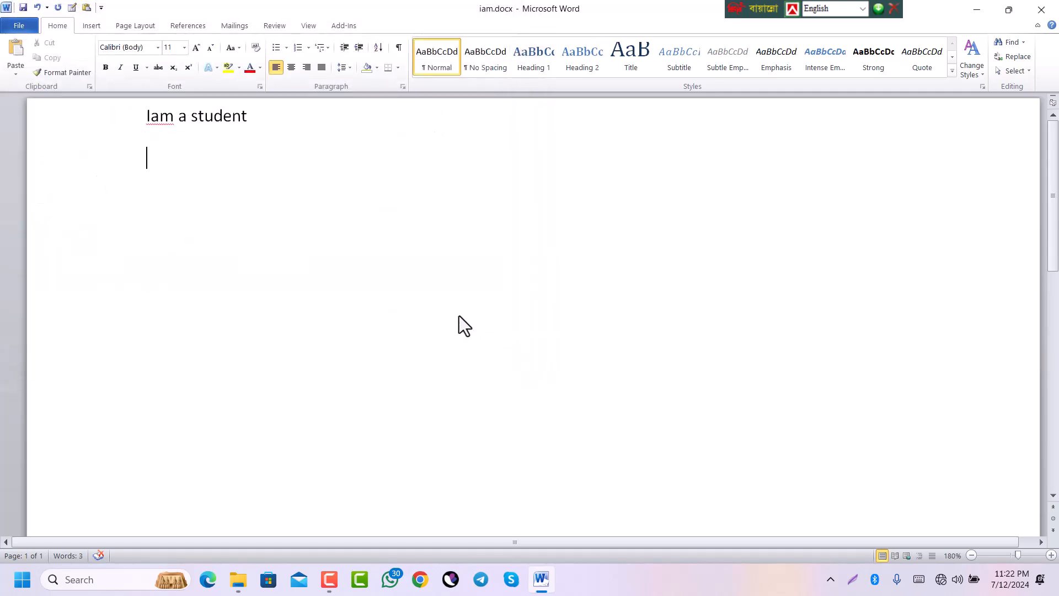
left_click(20, 27)
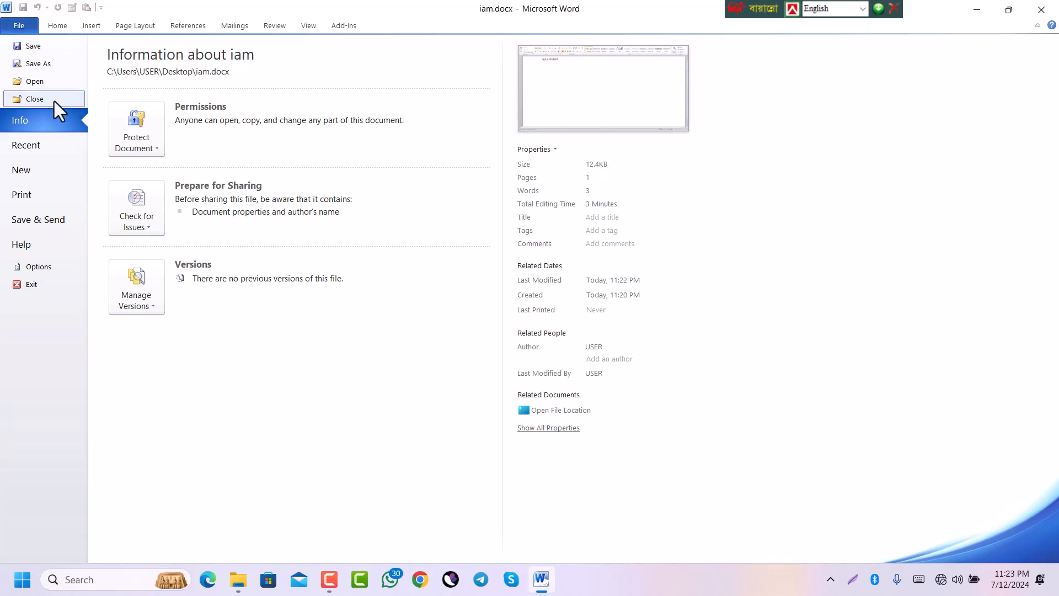
left_click(44, 64)
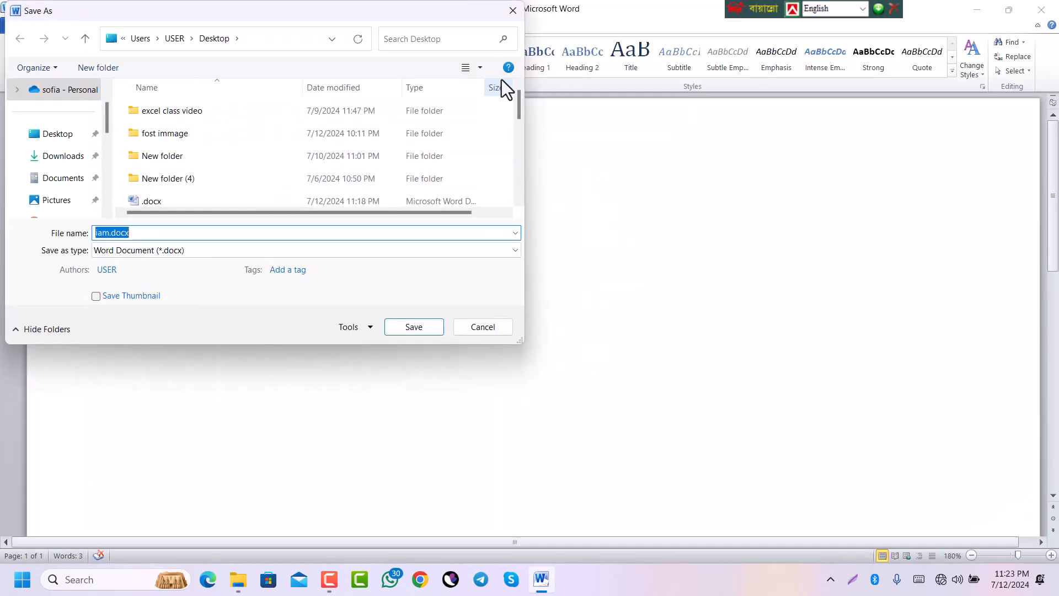
left_click(513, 12)
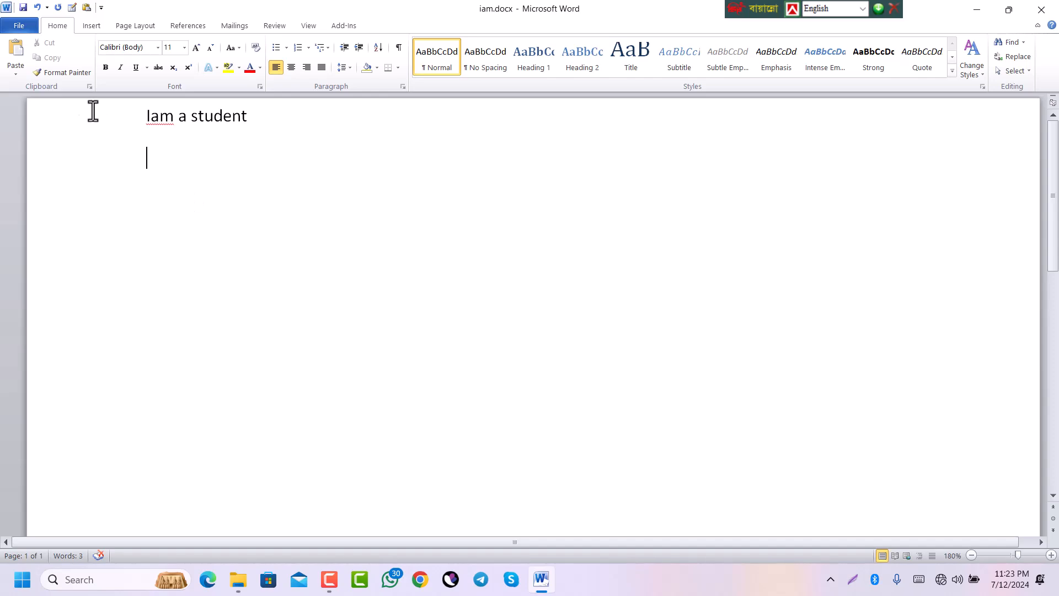
left_click(19, 26)
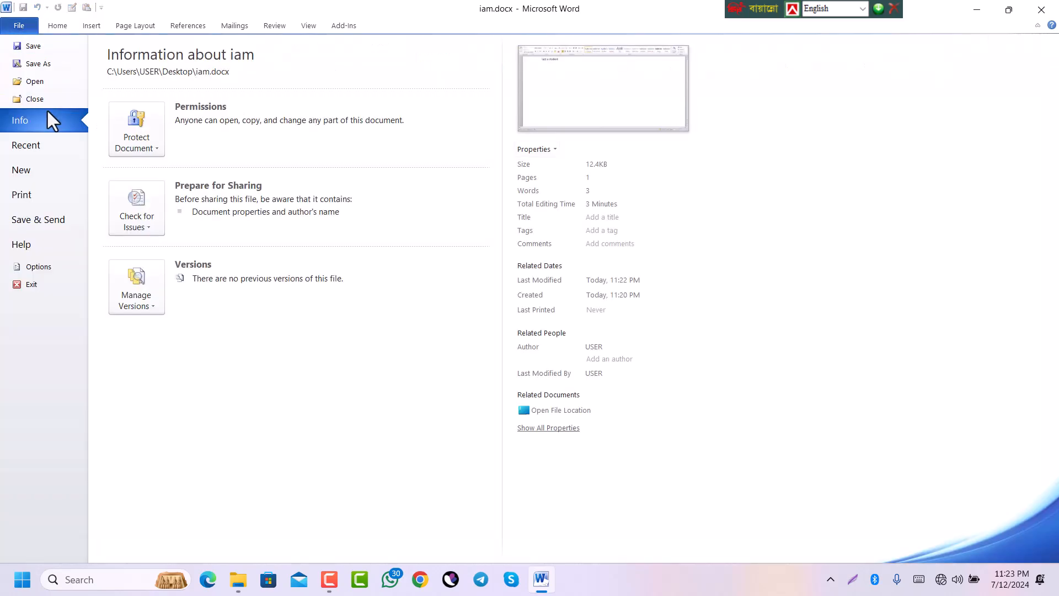
left_click(34, 81)
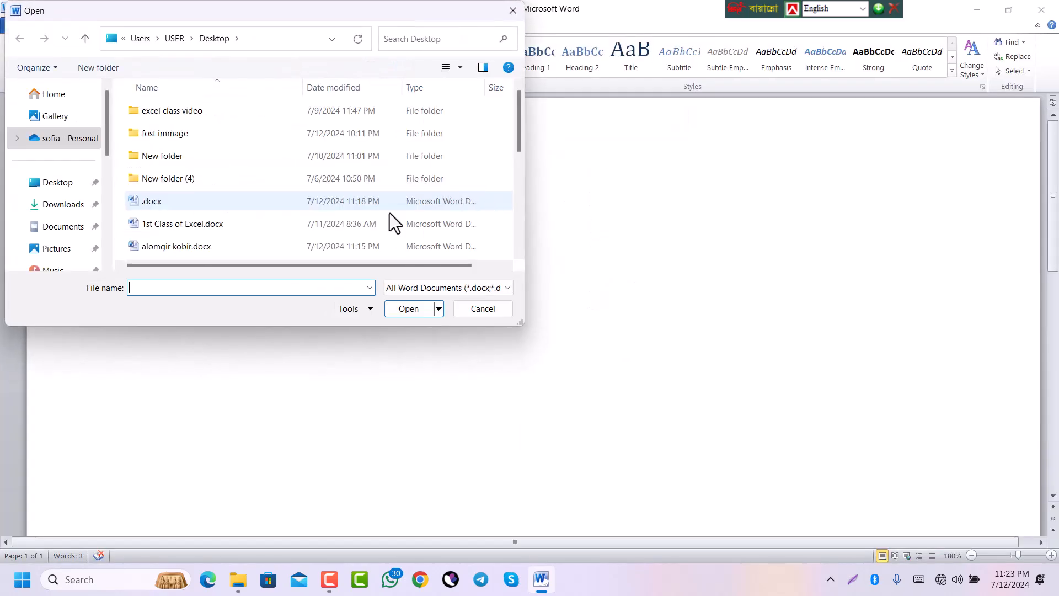
scroll(214, 232, "down", 3)
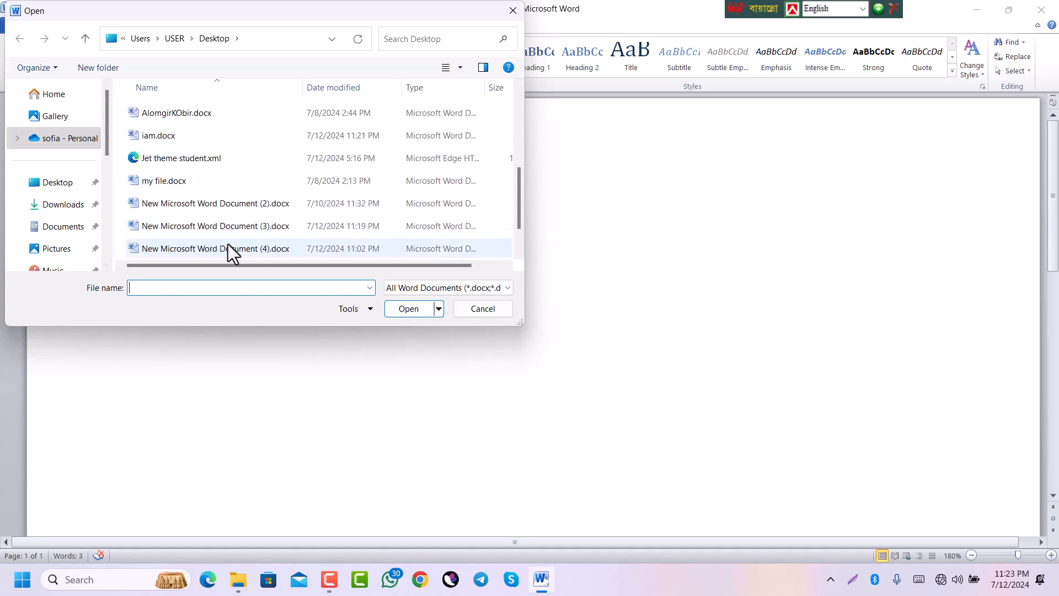
left_click(484, 310)
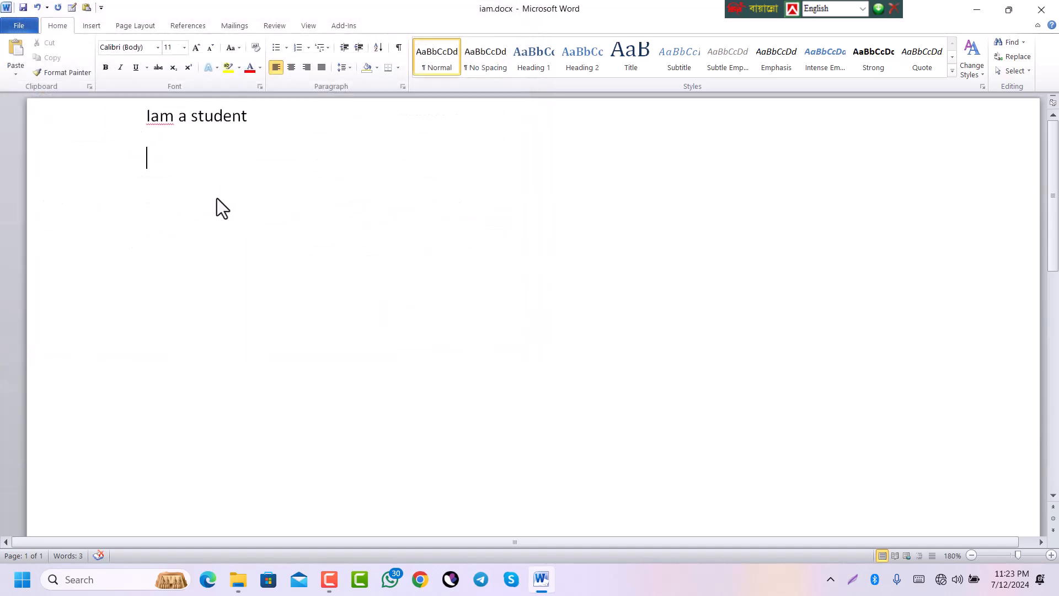
Start closing iam.docx, dismiss the save-changes prompt, and show the Recent documents list.
left_click(31, 31)
left_click(41, 98)
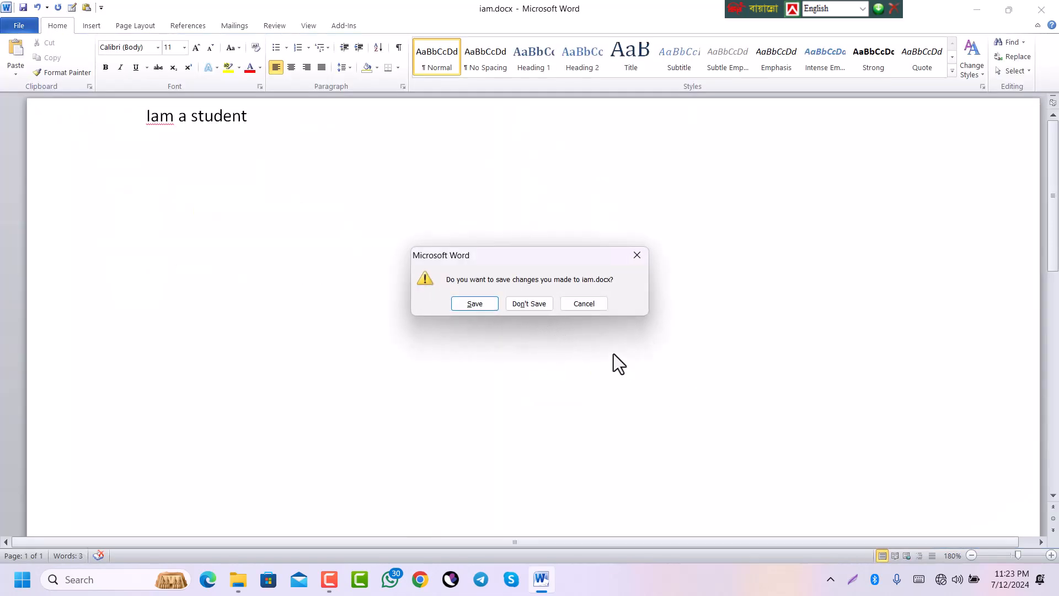
left_click(636, 255)
left_click(18, 26)
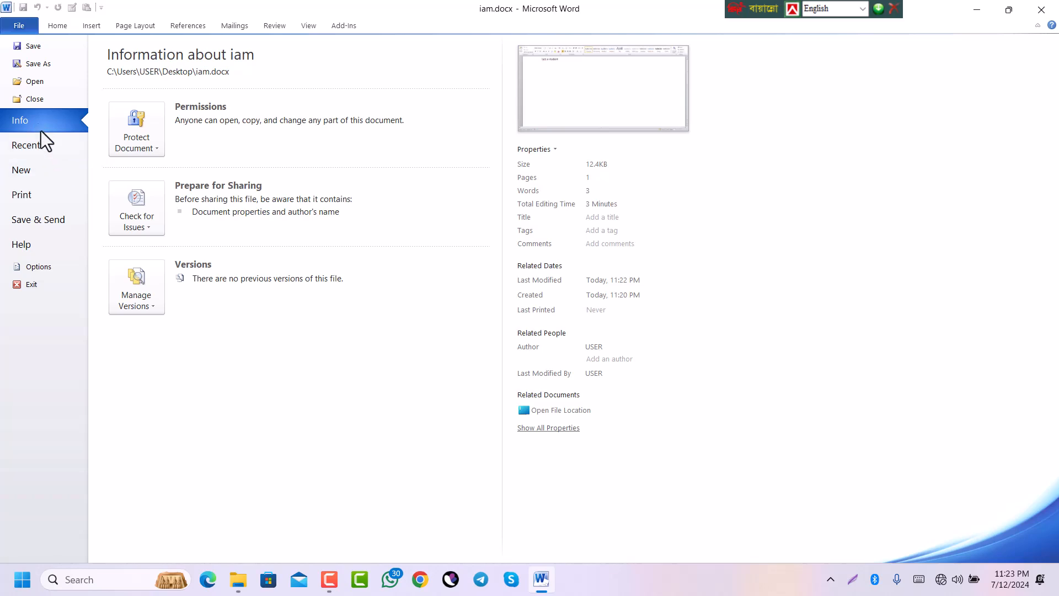
left_click(49, 151)
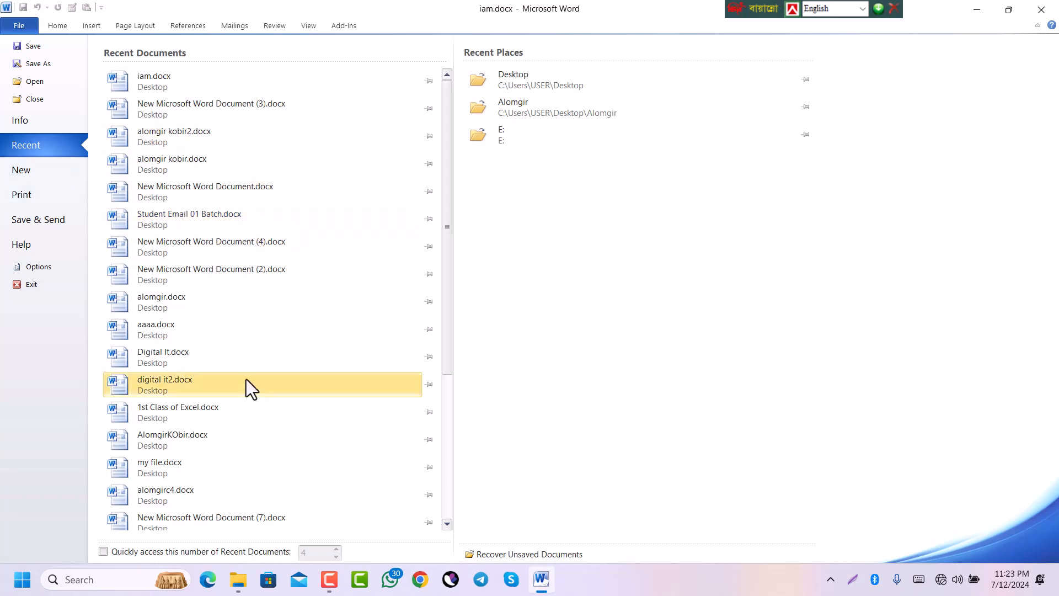
Reopen iam.docx, briefly open and close New Microsoft Word Document (3).docx, then show iam's Info page.
left_click(184, 85)
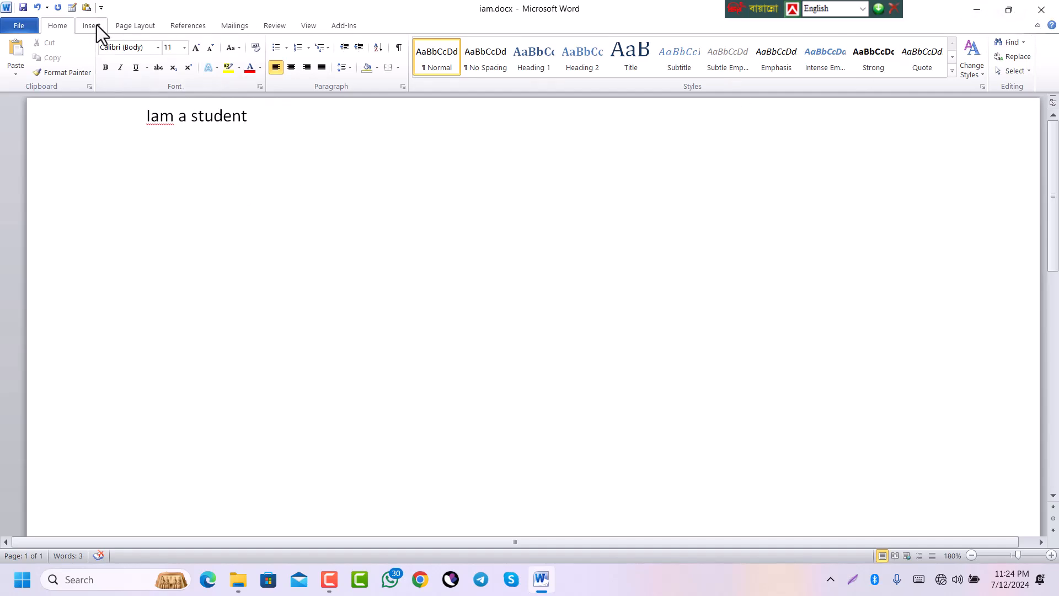
left_click(12, 28)
left_click(37, 146)
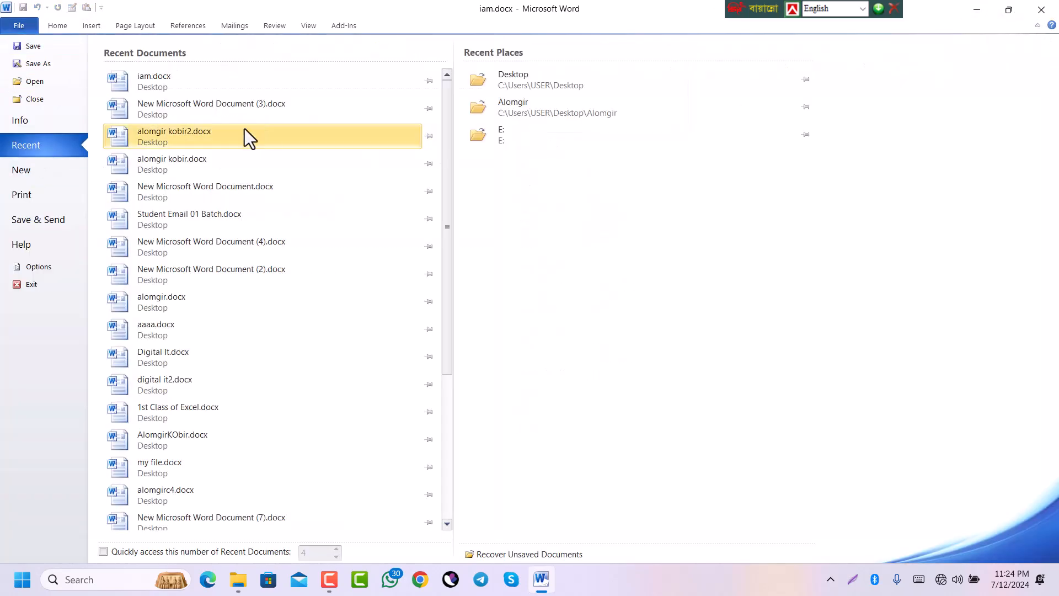
left_click(197, 109)
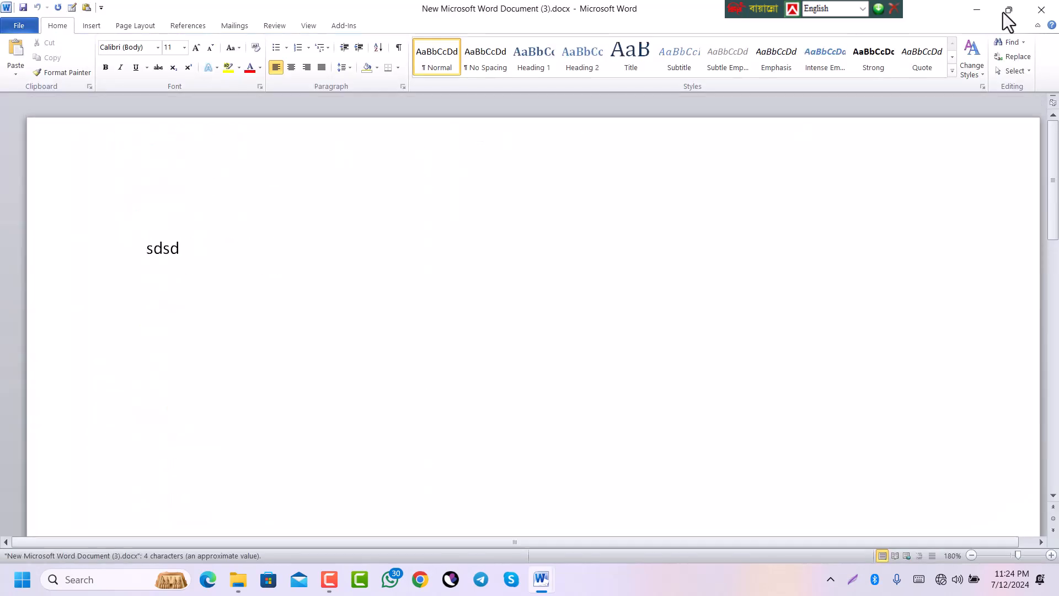
left_click(1041, 9)
left_click(22, 28)
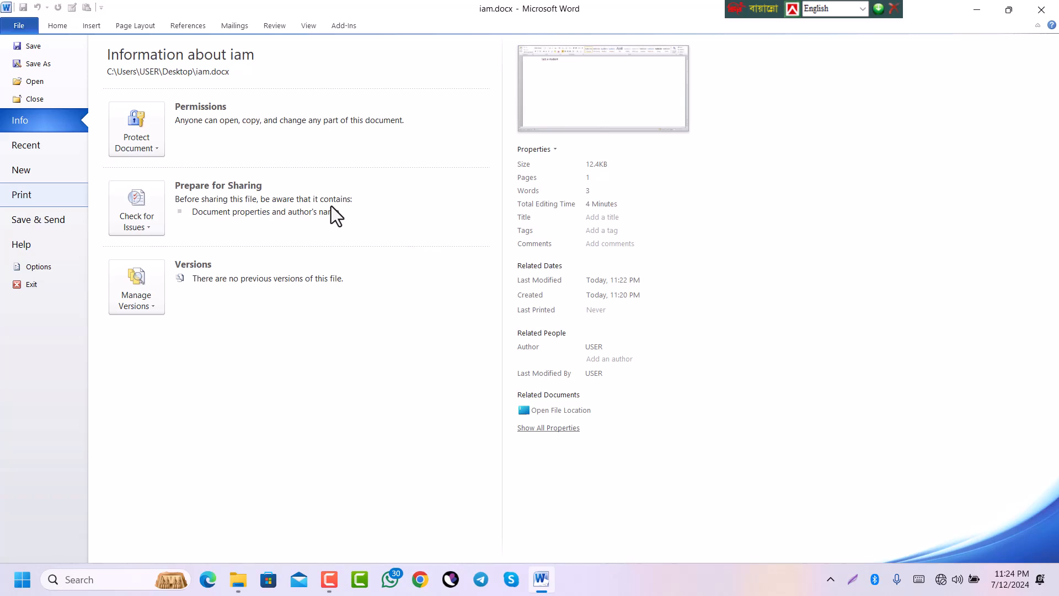
Preview iam.docx on the Print page, click into Copies, then return to the Home tab.
left_click(33, 196)
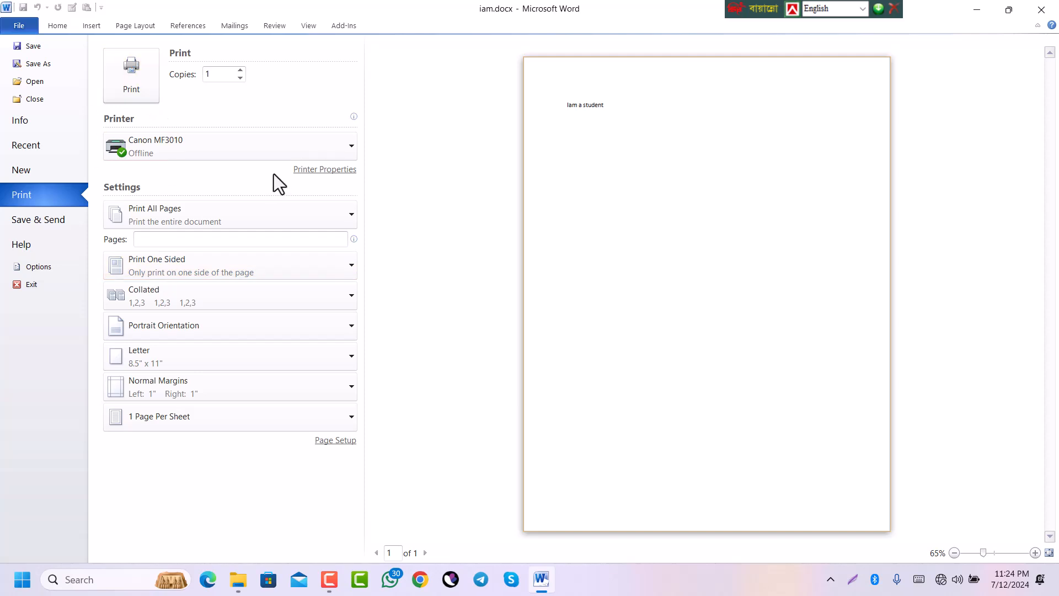
left_click(222, 78)
left_click(65, 30)
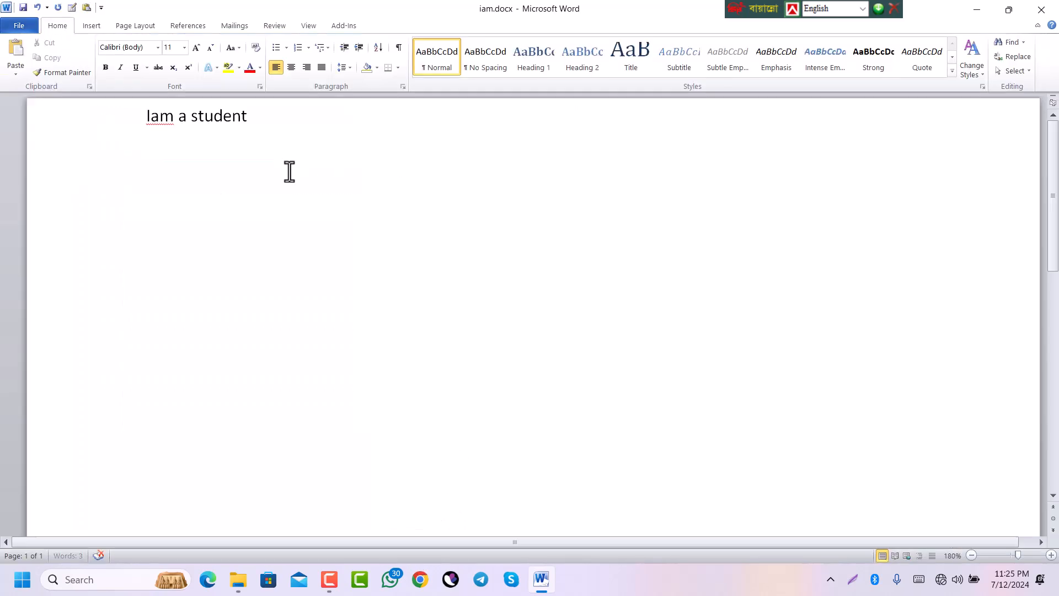
Open Print with Ctrl+P, previewing page 1 of 2, and click into the Copies box.
scroll(288, 169, "down", 6)
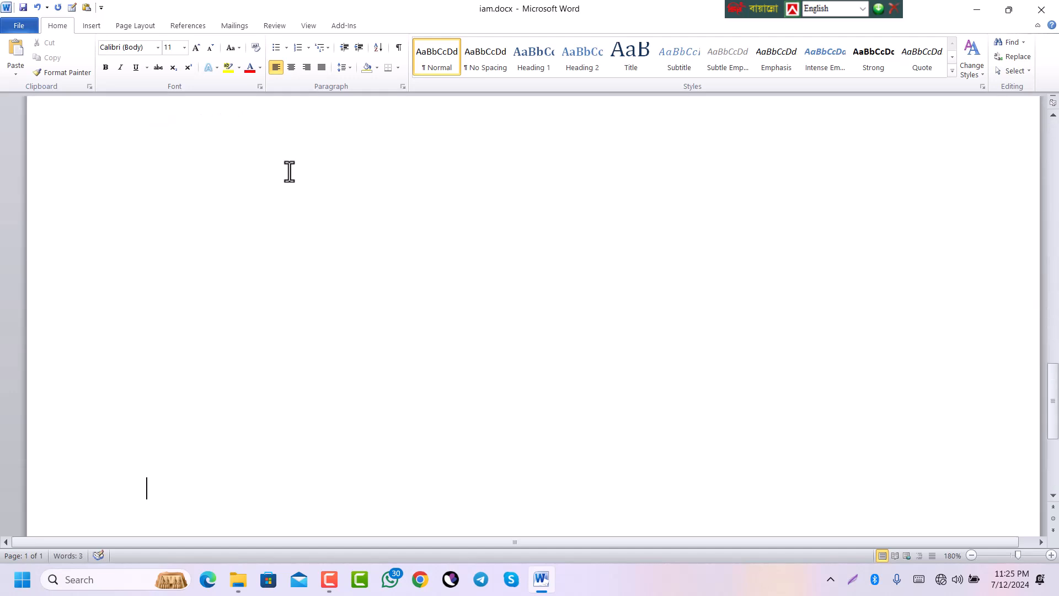
key("ctrl+p")
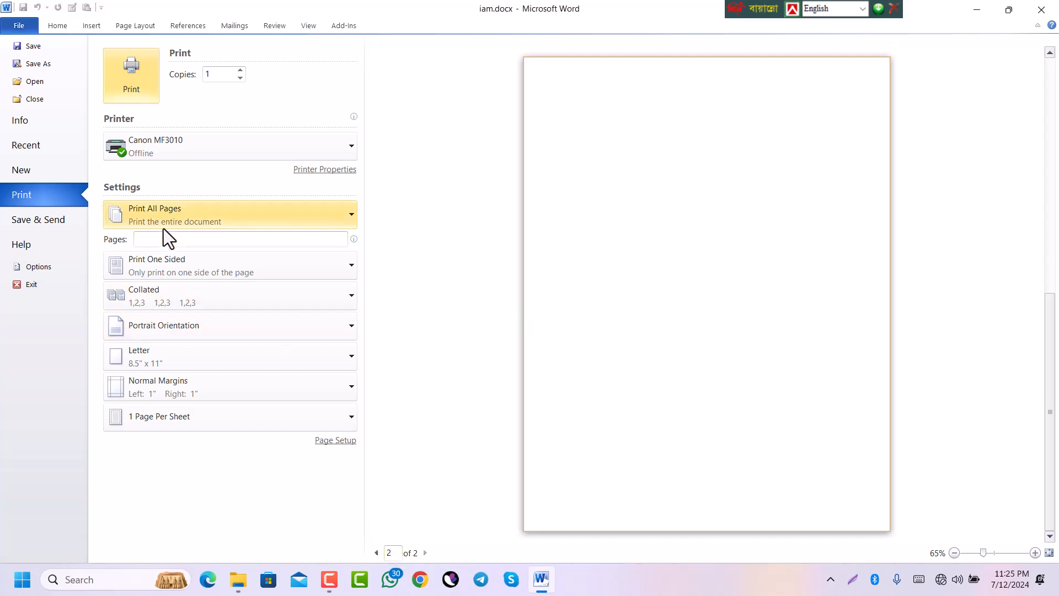
scroll(708, 259, "up", 2)
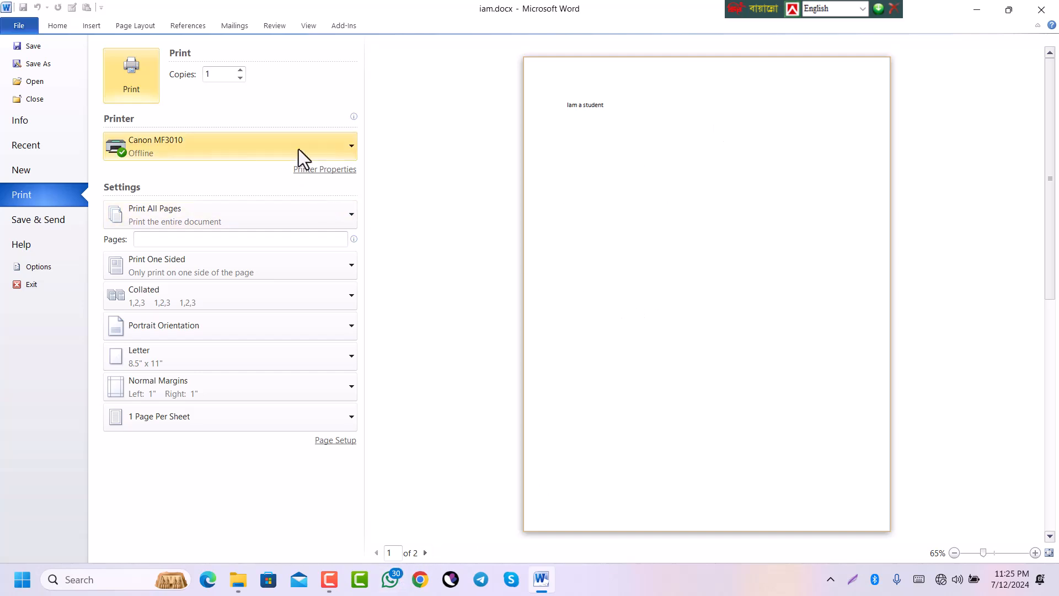
left_click(221, 75)
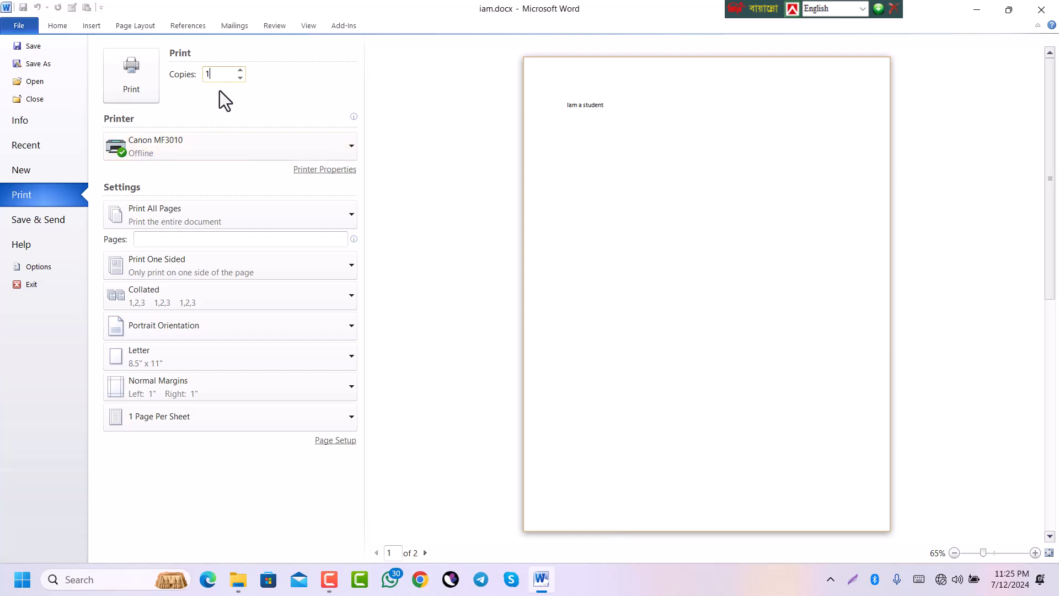
Change the Copies value to 3 and show the Printer list with Canon MF3010 selected.
double_click(219, 75)
left_click(260, 74)
double_click(214, 78)
left_click(216, 74)
left_click_drag(218, 74, 197, 73)
type("1")
left_click_drag(215, 74, 192, 76)
left_click(343, 150)
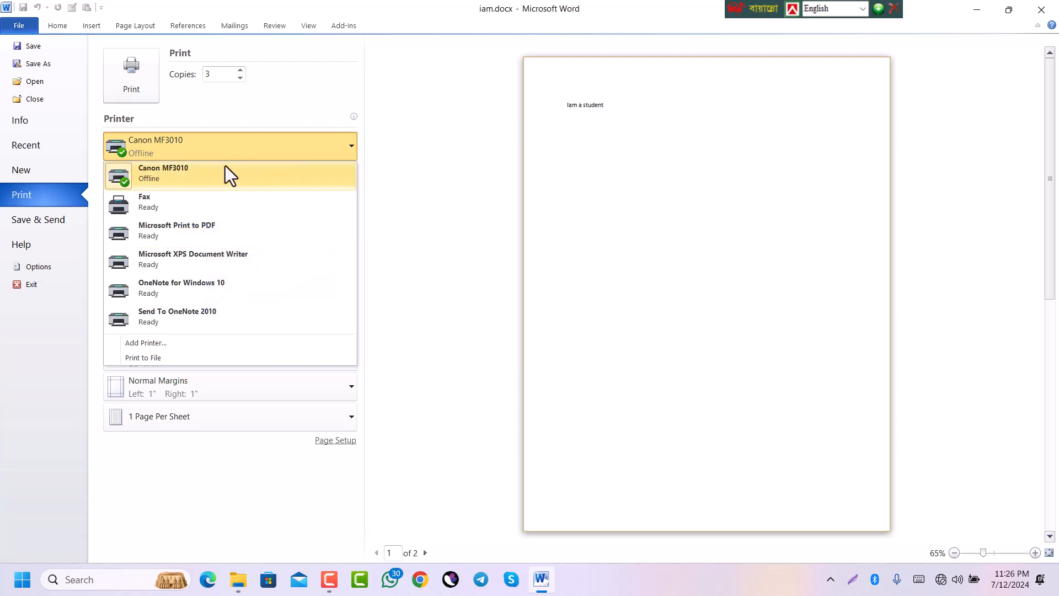
Keep Canon MF3010 as the printer after reviewing its document properties, with 3 copies unchanged.
left_click(176, 170)
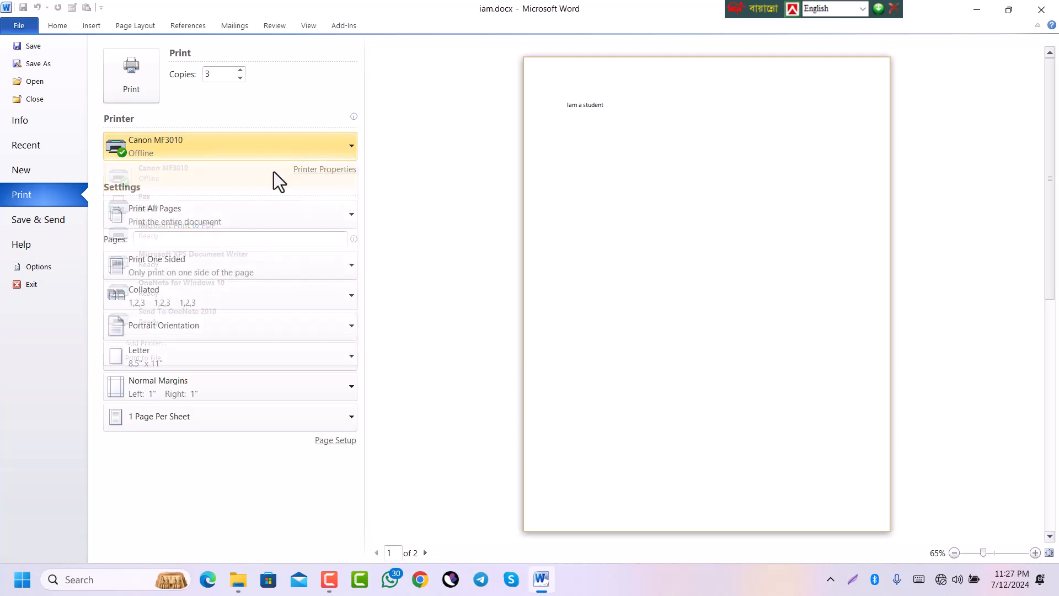
left_click(320, 171)
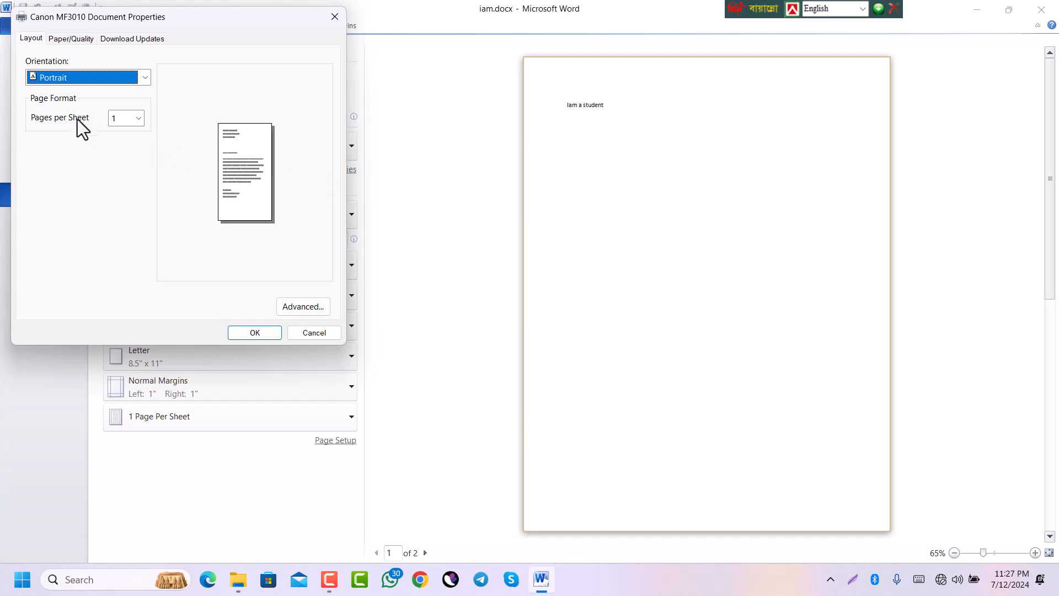
left_click(313, 333)
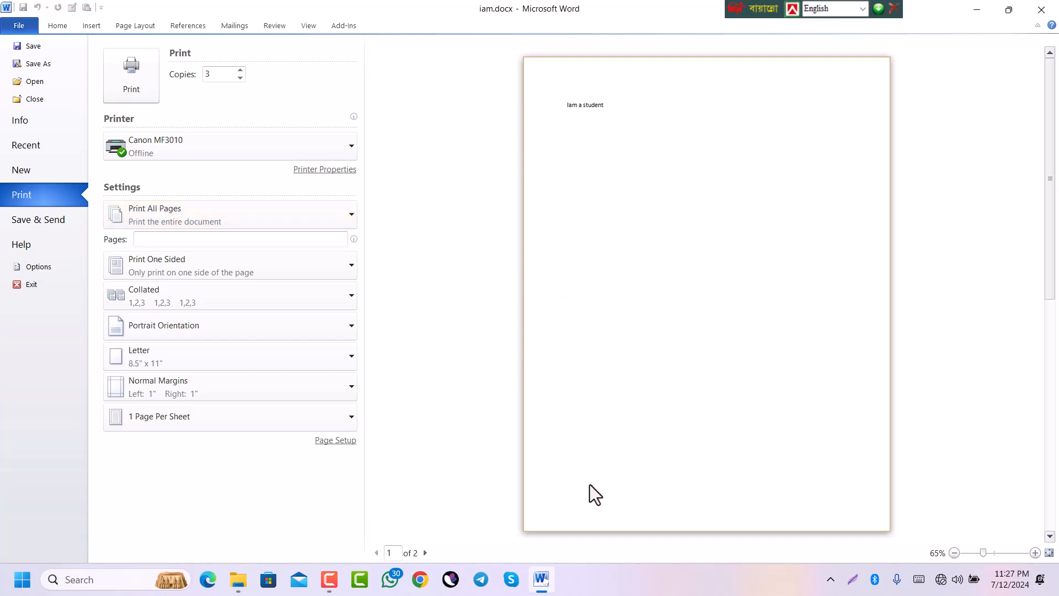
Enter the custom page range 5-10 in the Pages box.
left_click(159, 240)
type("2")
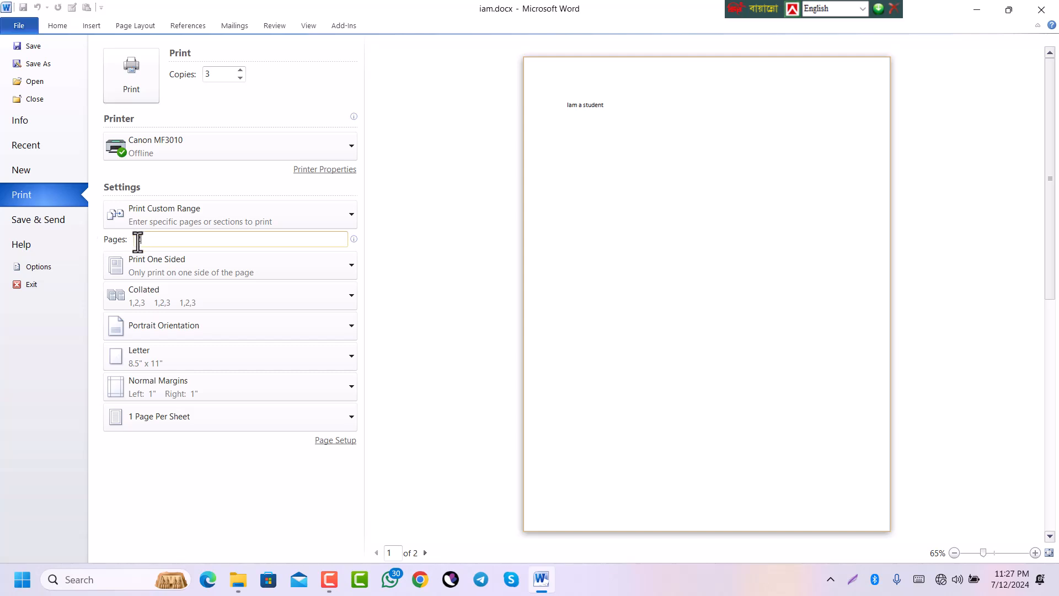
type("3")
key("BackSpace")
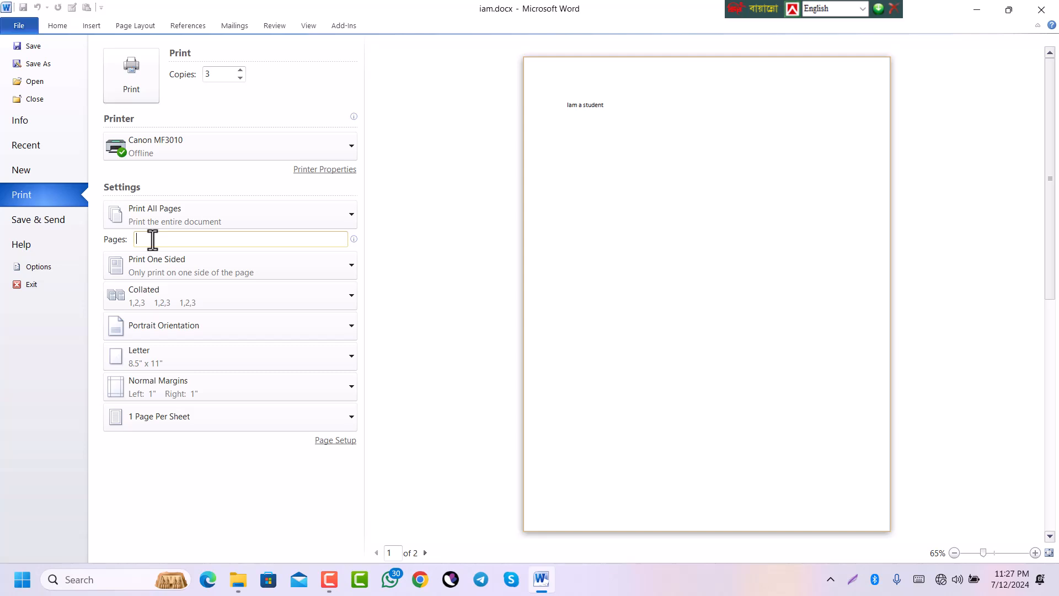
type("5")
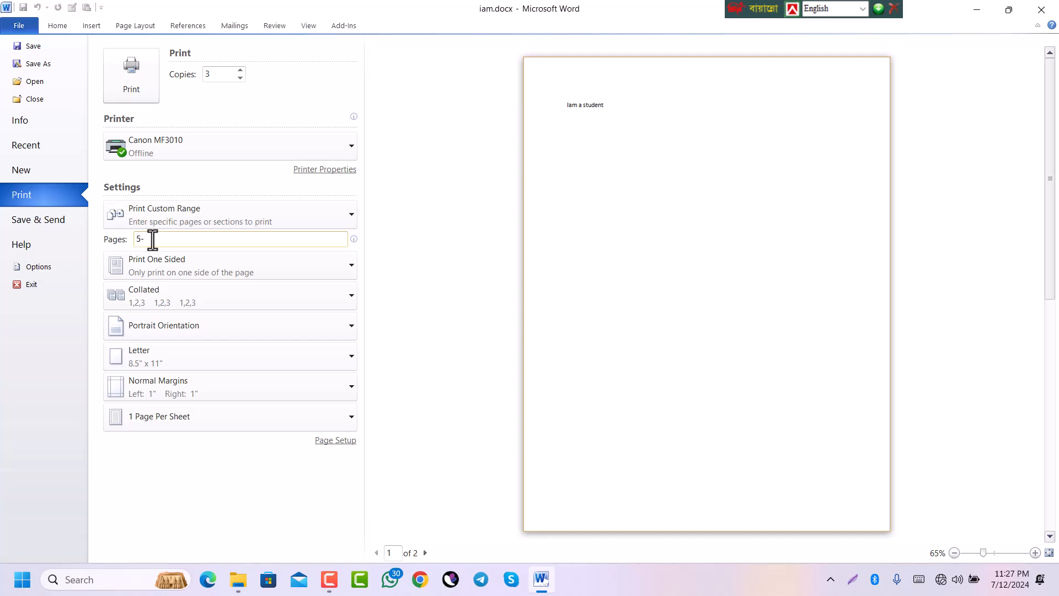
type("-10")
Switch the page selection to Print Current Page.
left_click(320, 217)
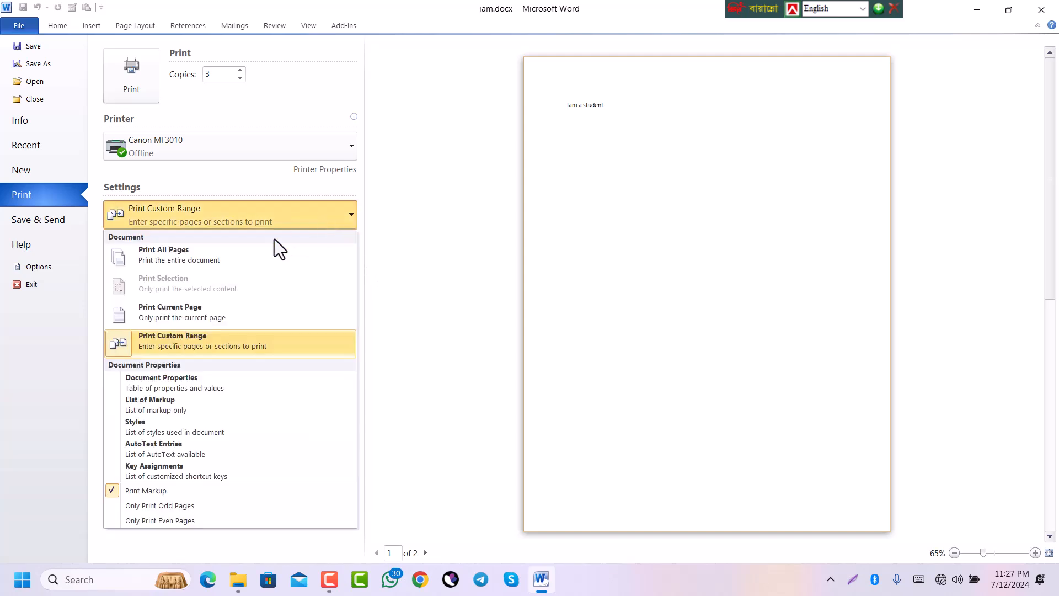
left_click(164, 312)
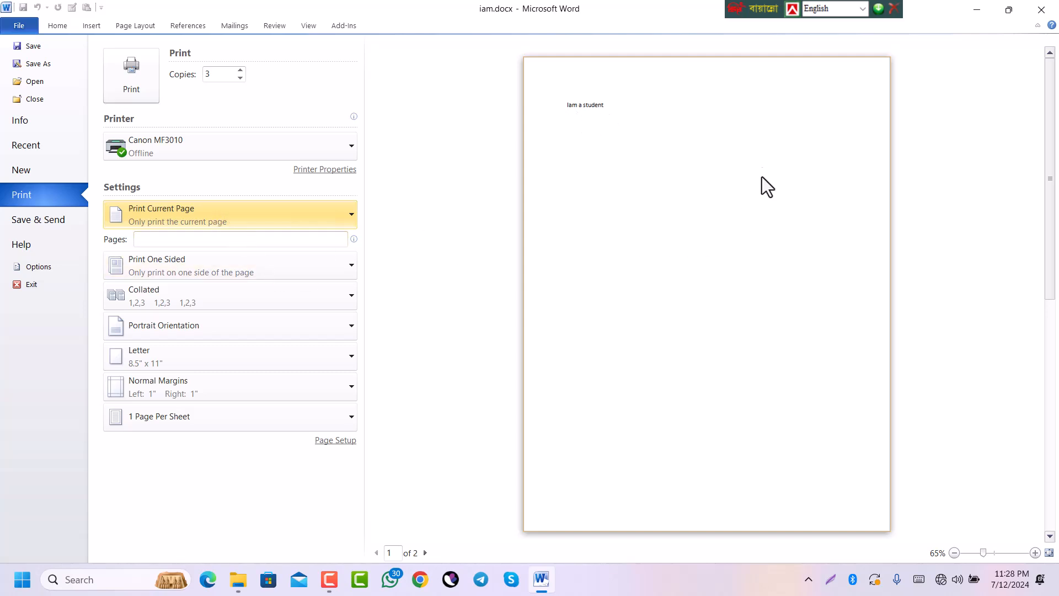
scroll(664, 306, "down", 3)
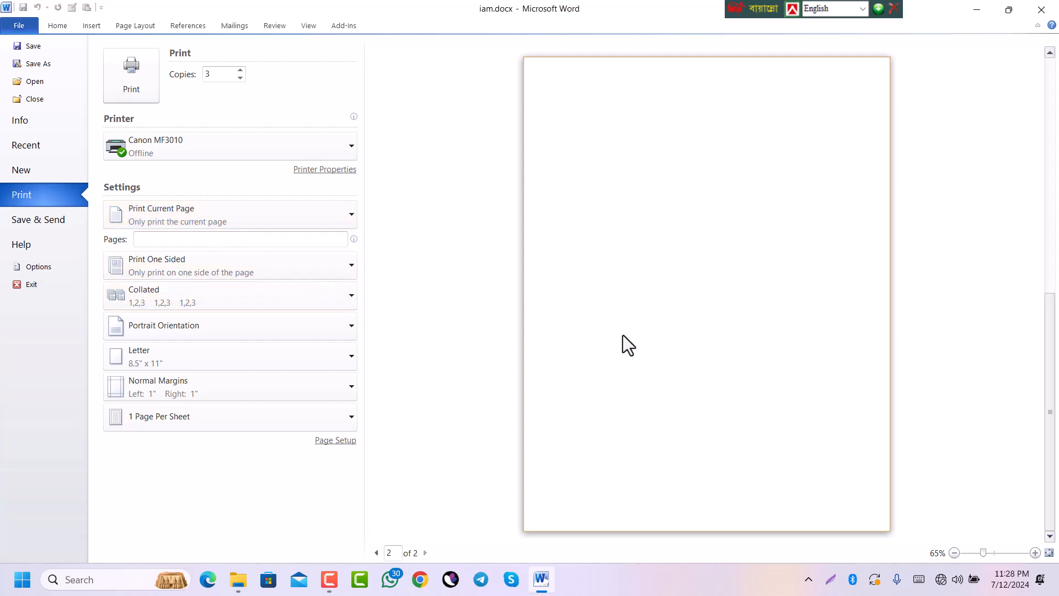
Change to Print Custom Range and set the pages to 2-5.
left_click(224, 211)
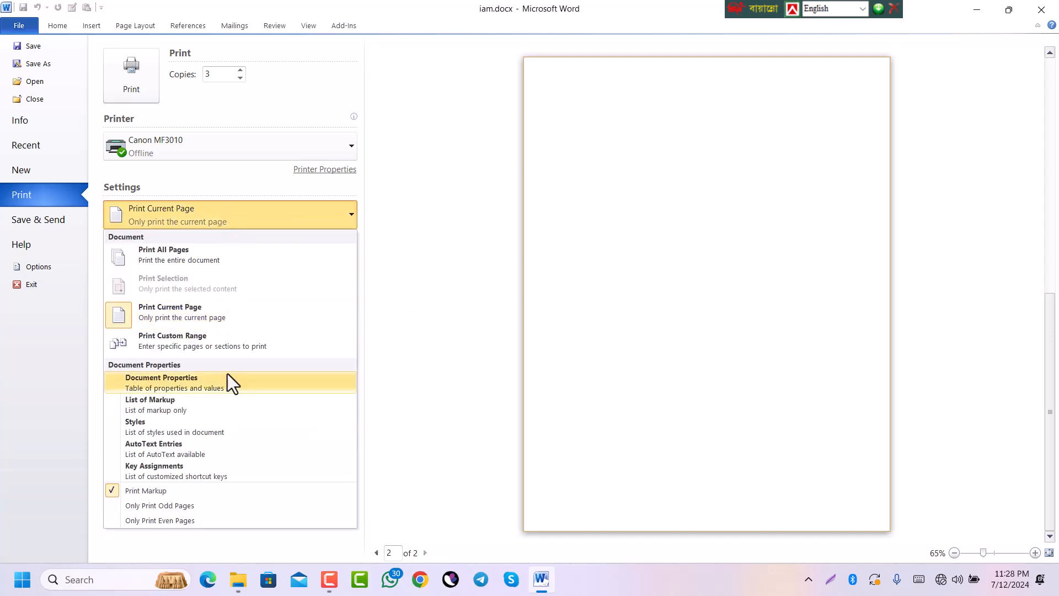
left_click(188, 337)
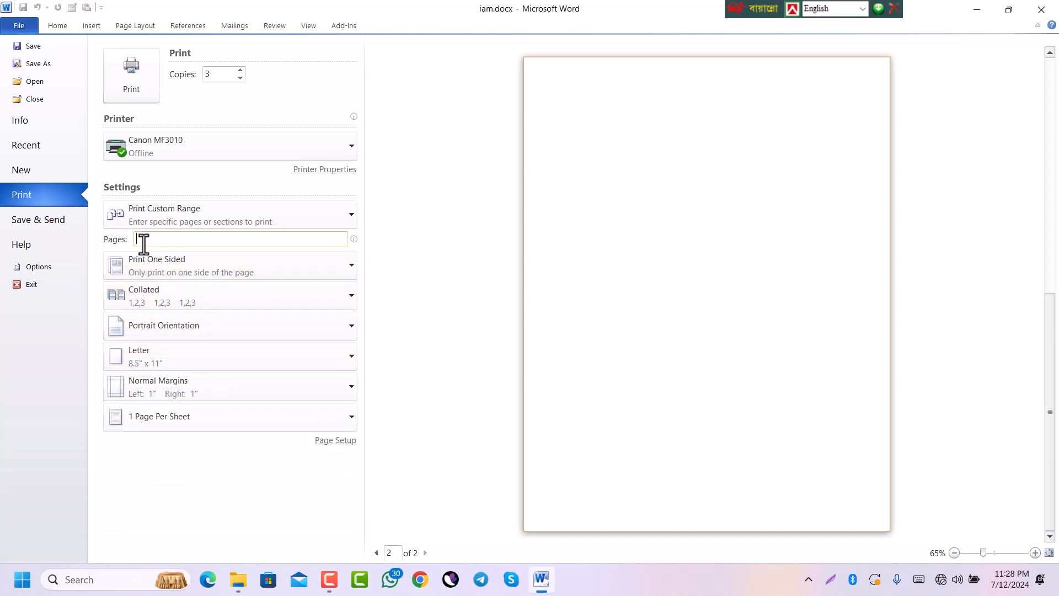
type("2")
key("BackSpace")
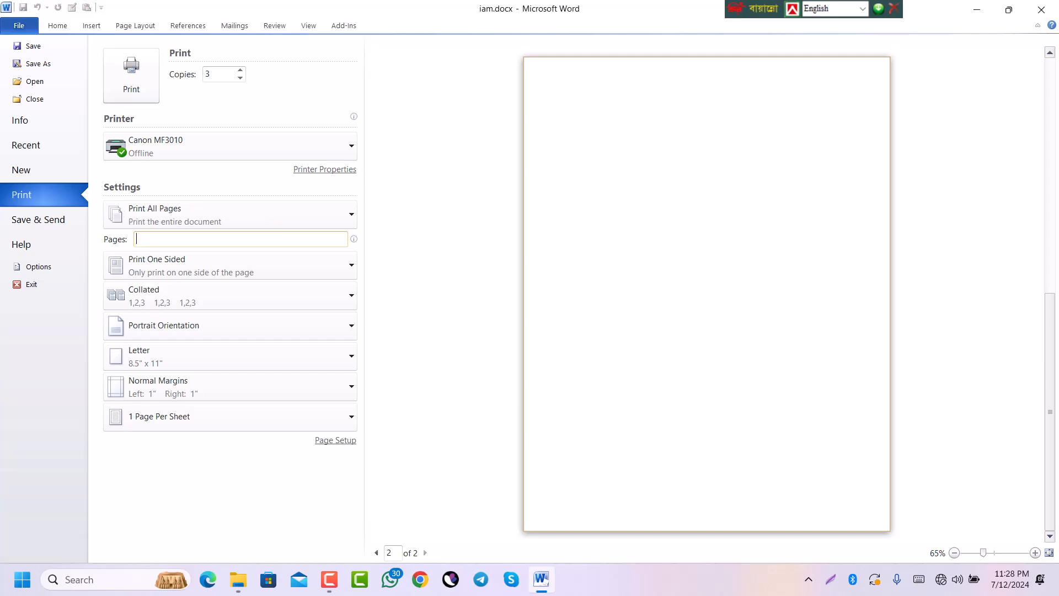
type("1-8")
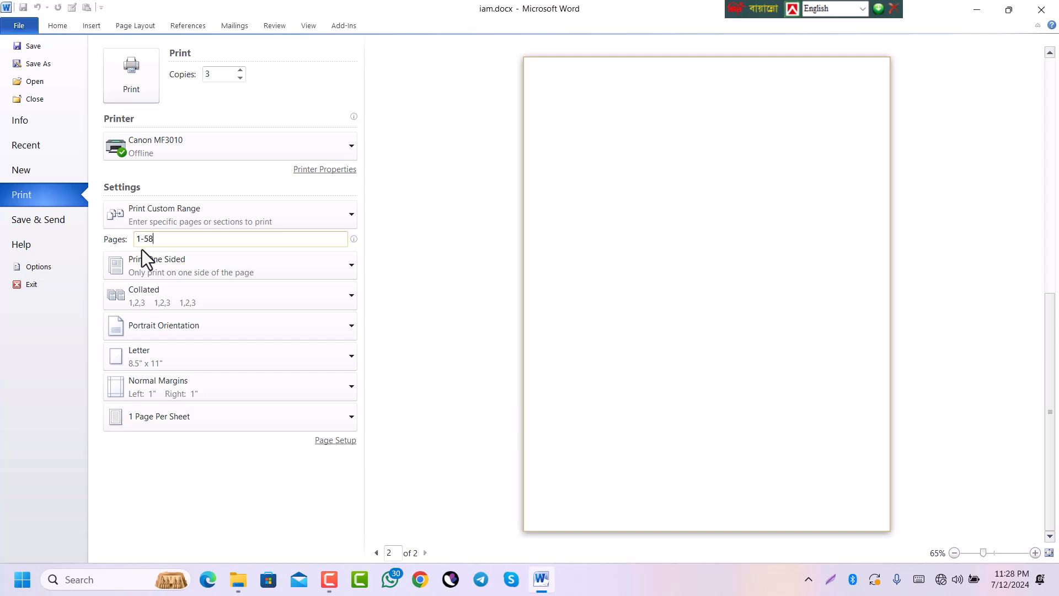
key("BackSpace")
key("BackSpace")
key("BackSpace")
type("1")
key("BackSpace")
key("BackSpace")
key("BackSpace")
type("2")
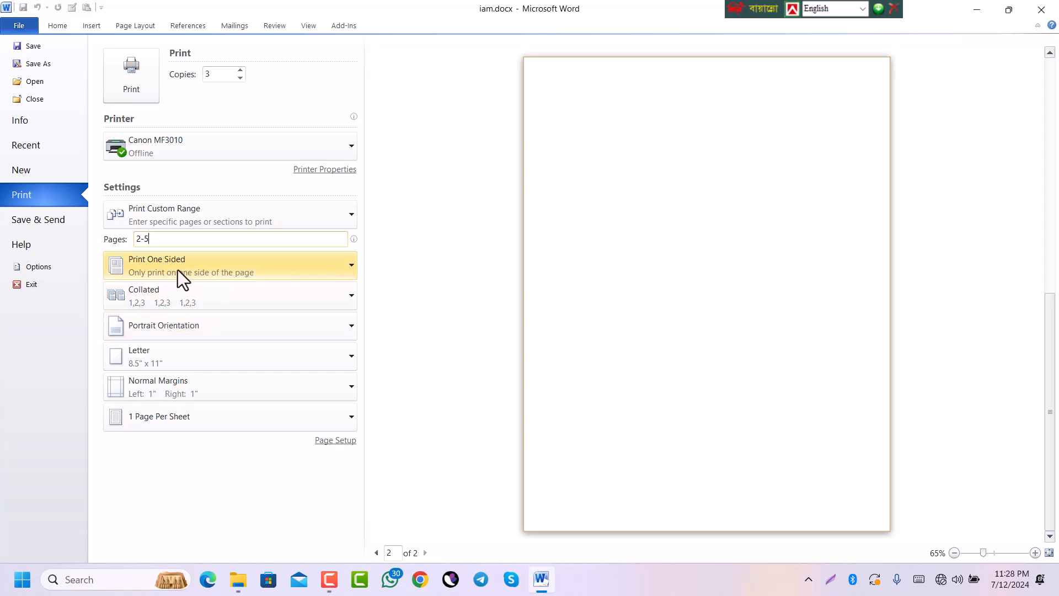
left_click(175, 265)
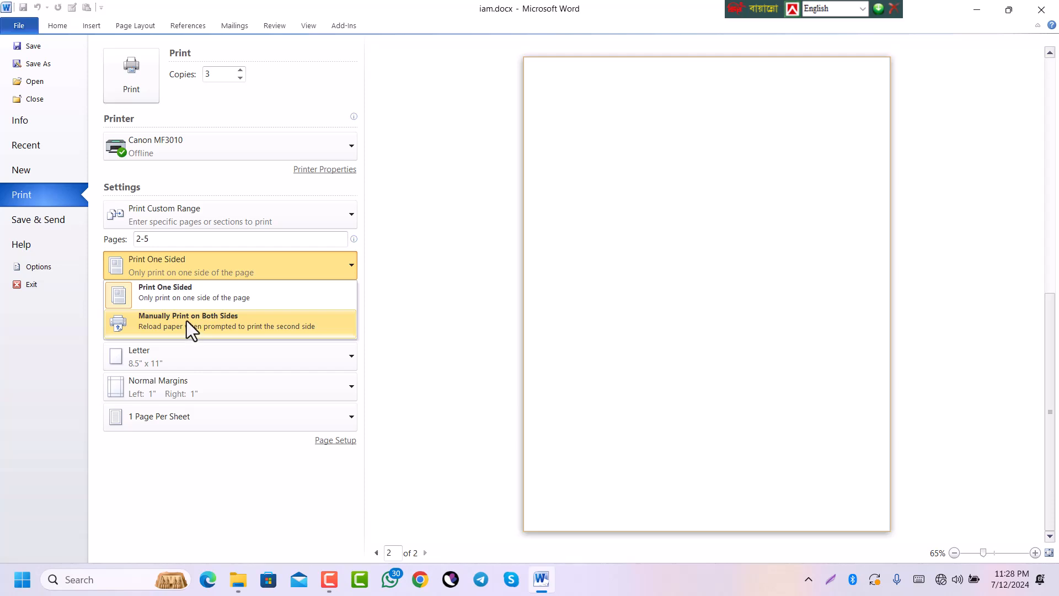
Choose Manually Print on Both Sides for the print job.
left_click(240, 323)
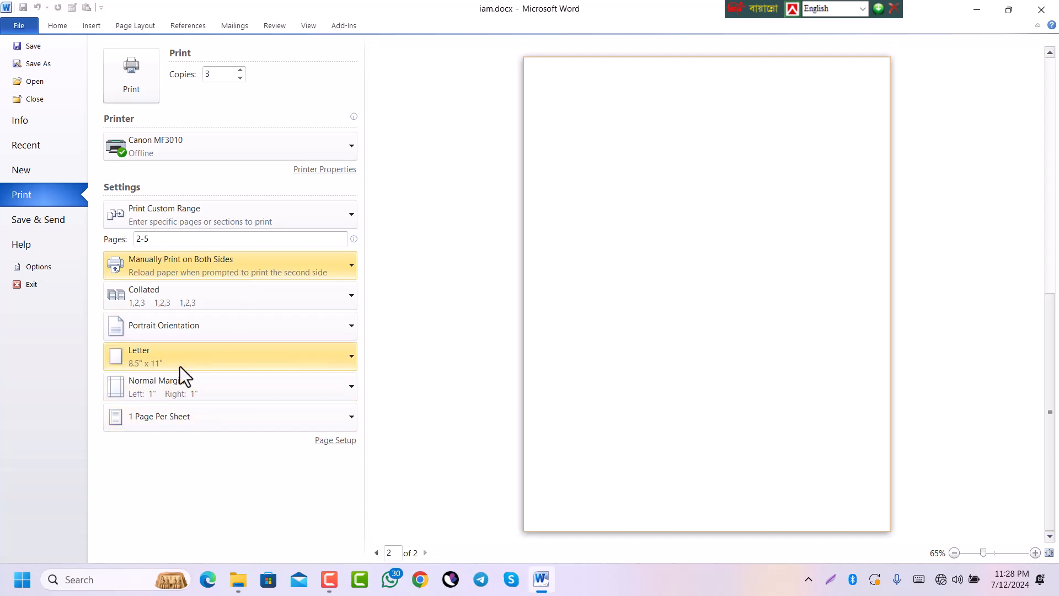
Select A4 (8.27" x 11.69") as the paper size.
left_click(206, 363)
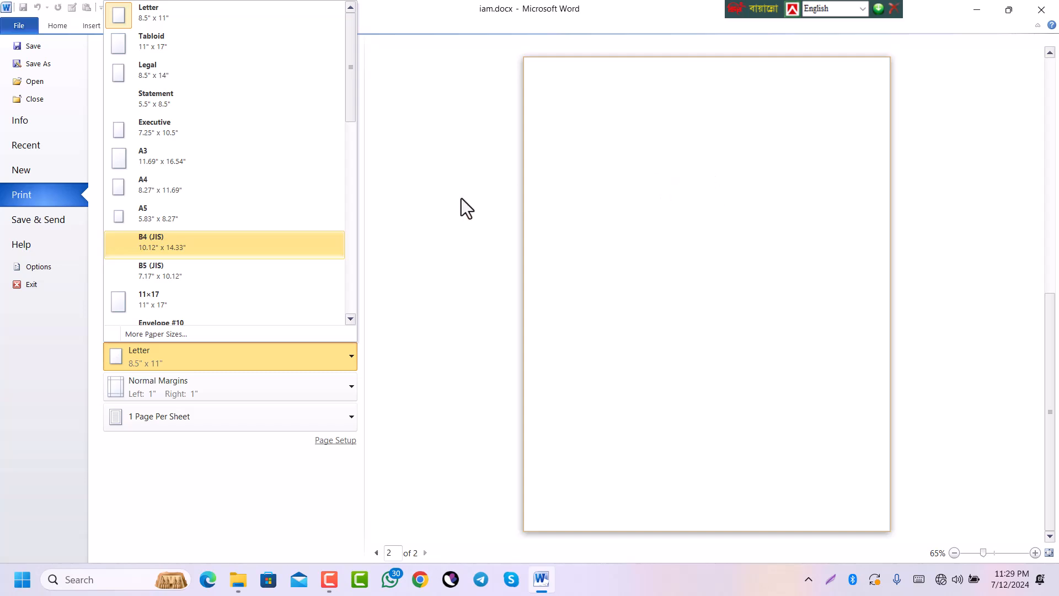
left_click(166, 185)
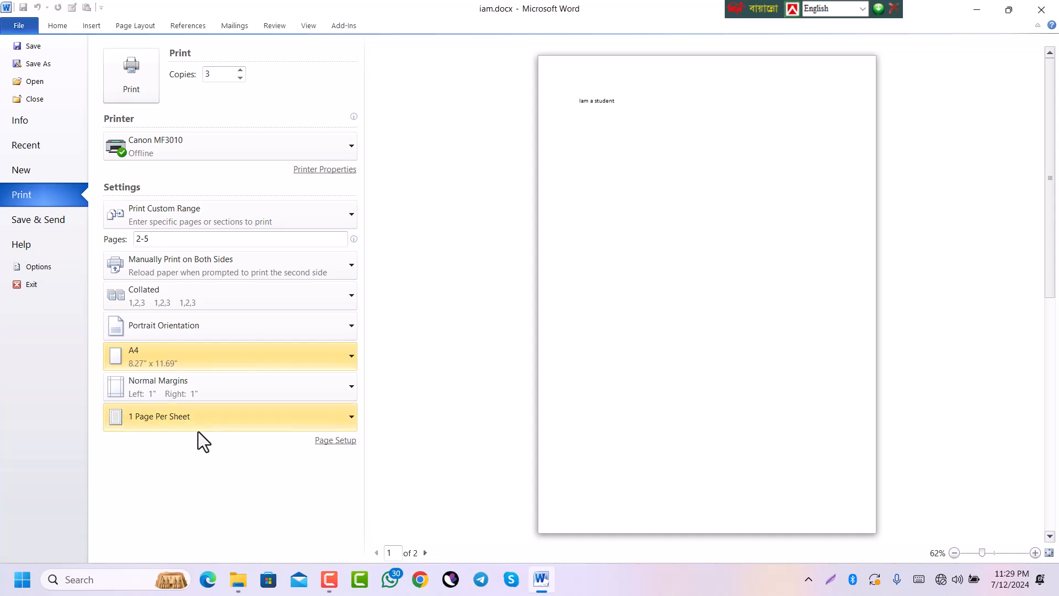
left_click(343, 440)
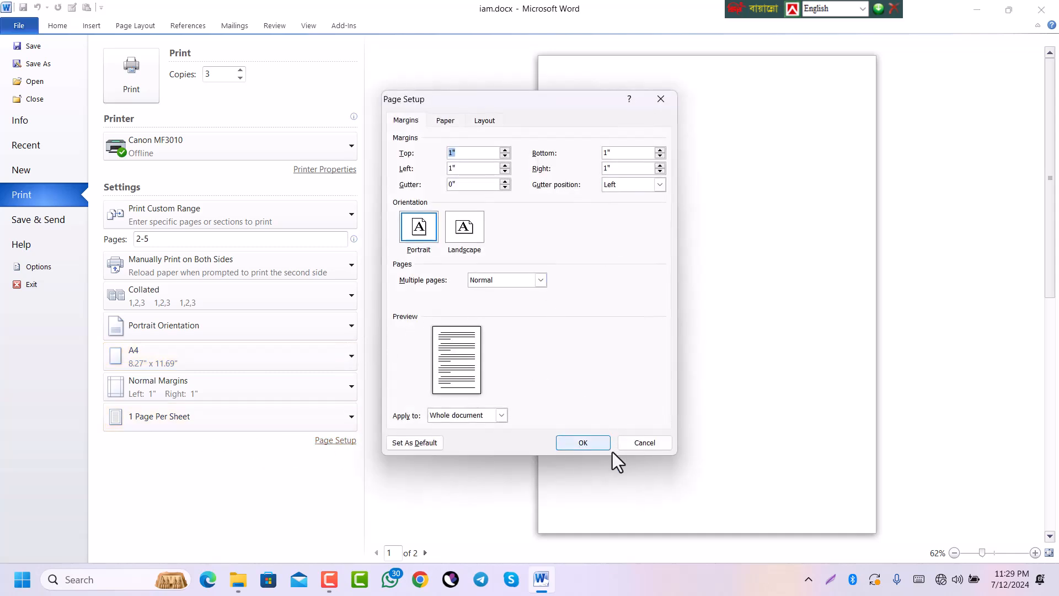
left_click(645, 444)
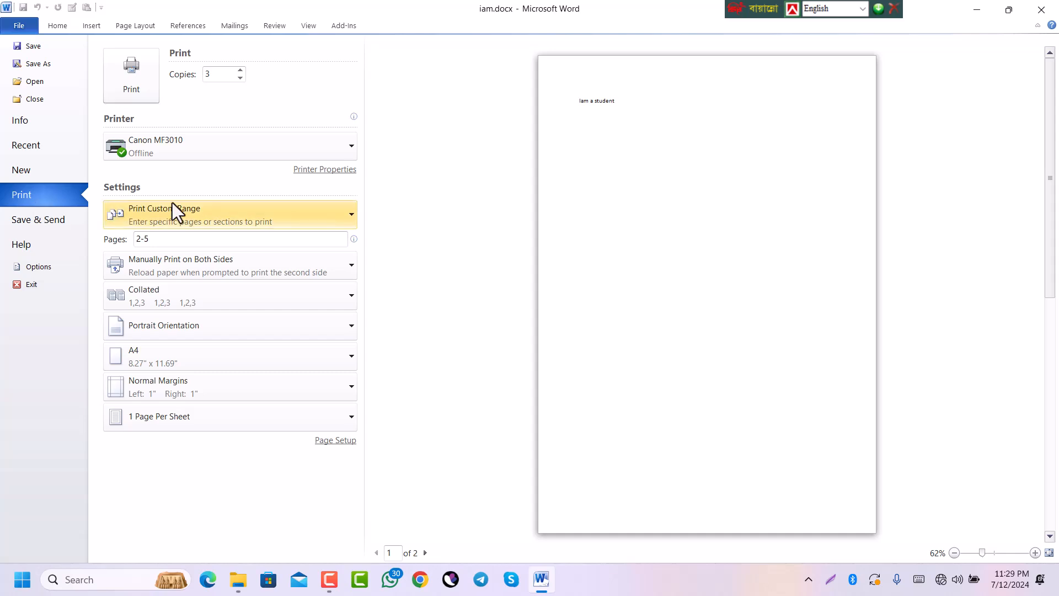
Open Word Options on its Proofing page.
left_click(45, 266)
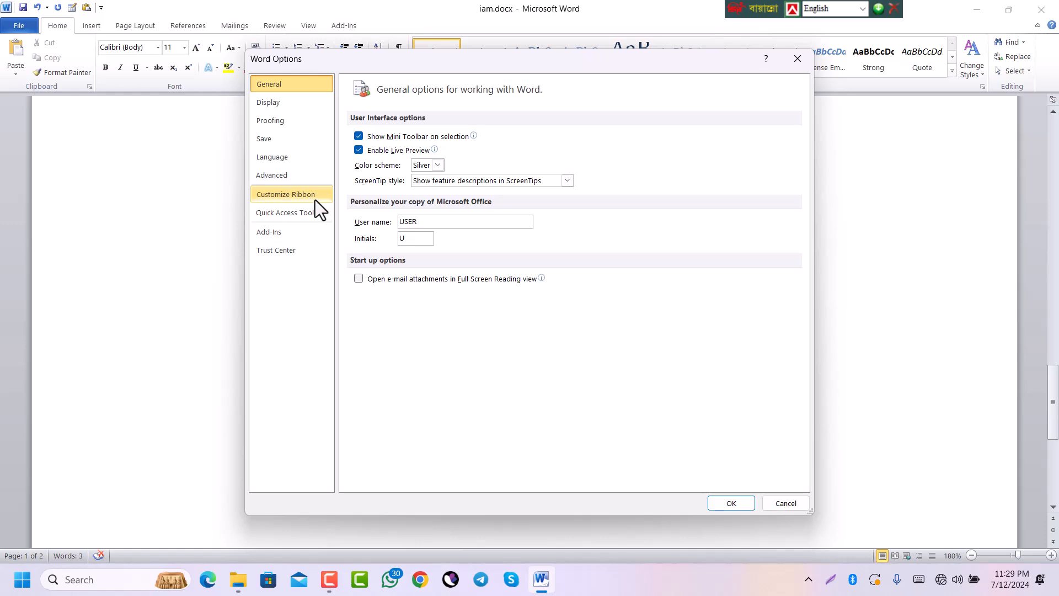
left_click(281, 122)
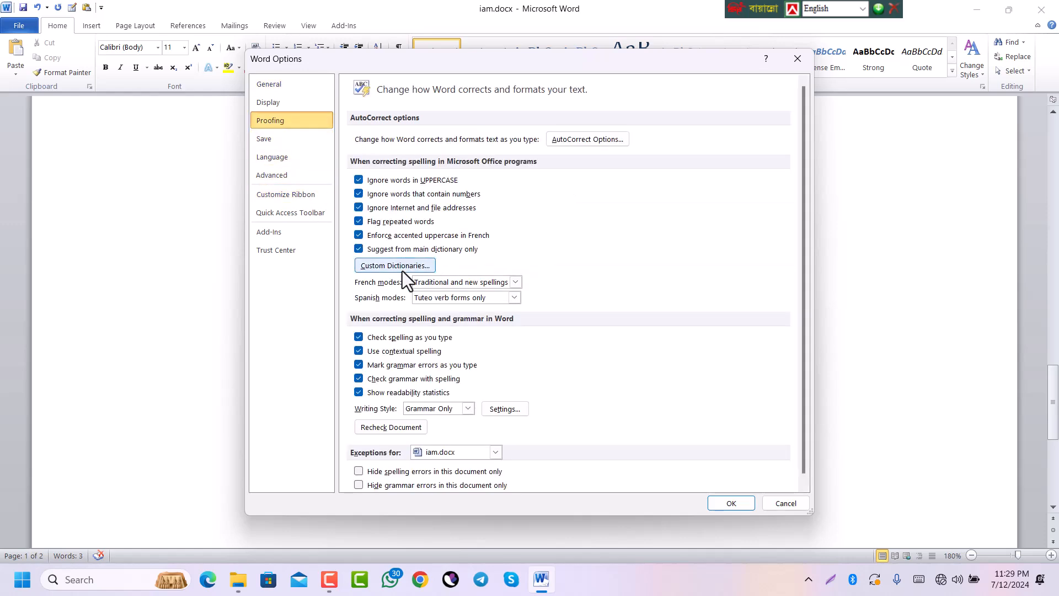
In AutoCorrect Options, add 'iam' → 'iam a student Of MI Collage' and confirm.
left_click(612, 142)
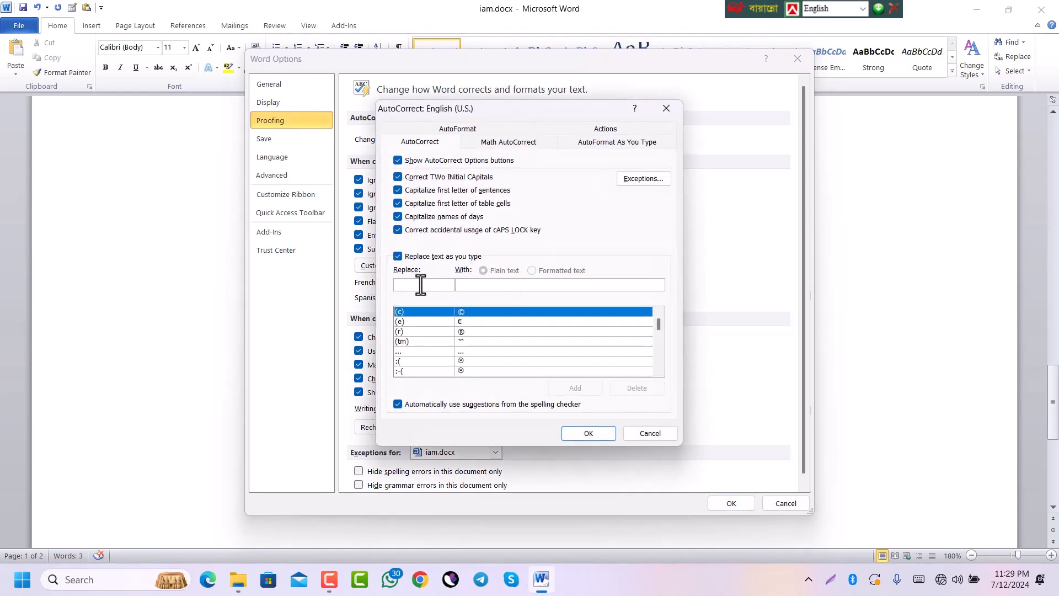
type("ia")
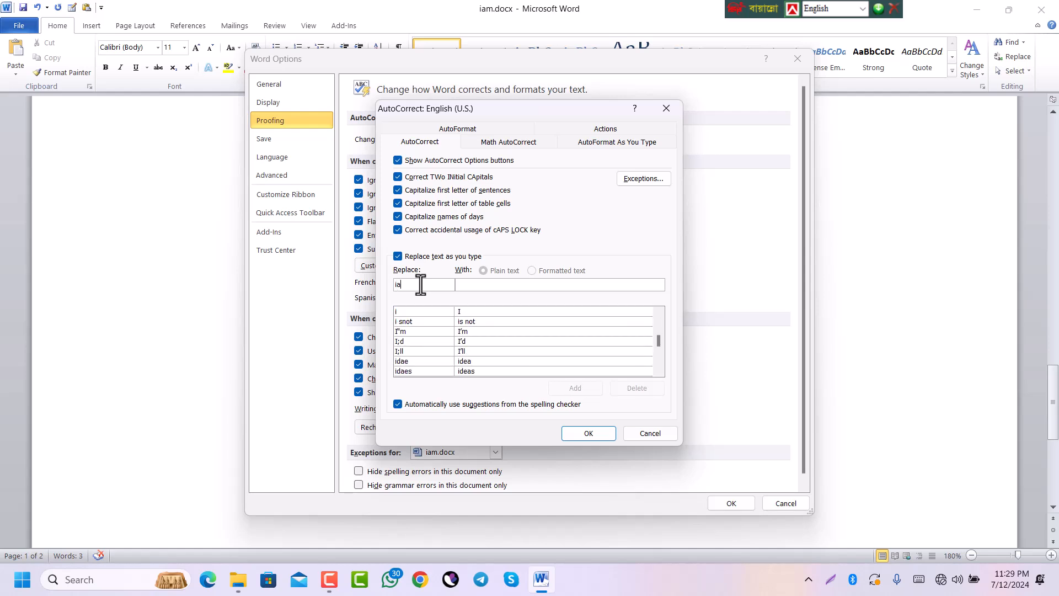
type("m")
type("iam a")
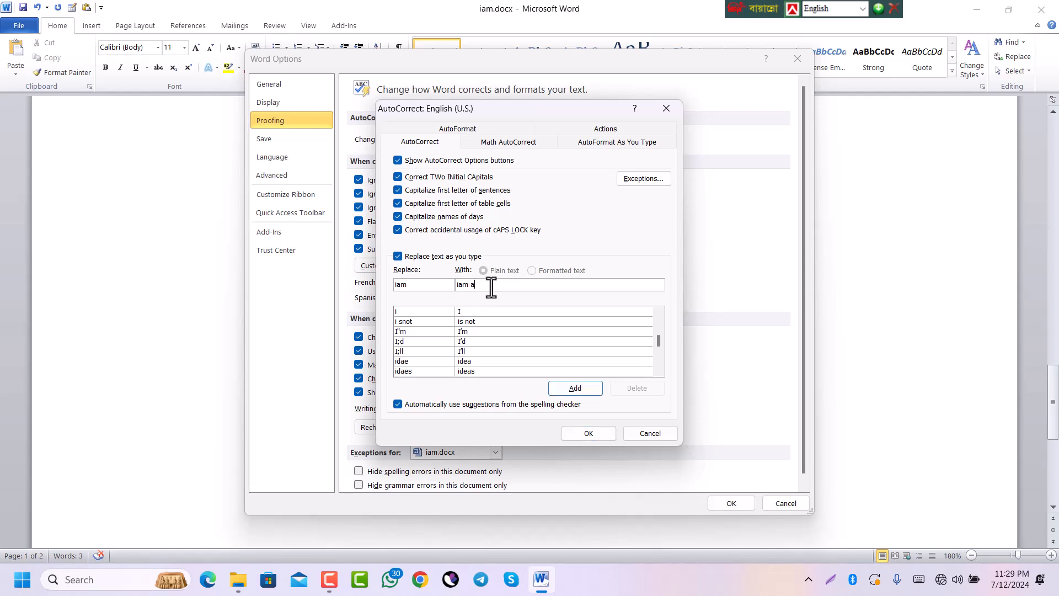
type("stud")
key("BackSpace")
key("BackSpace")
key("BackSpace")
type("t Of MI Collage")
left_click(576, 388)
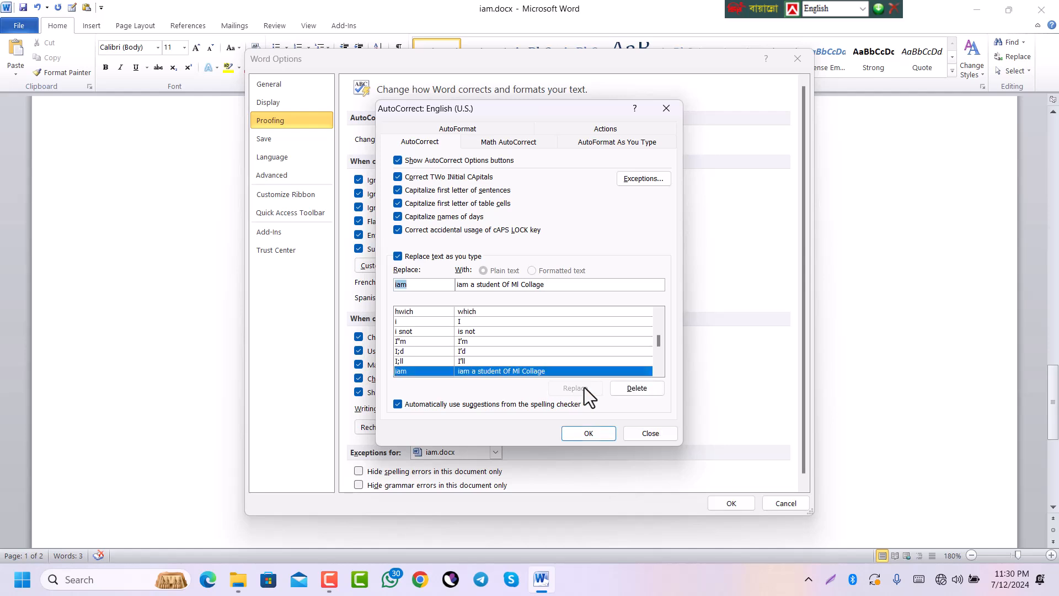
left_click(588, 433)
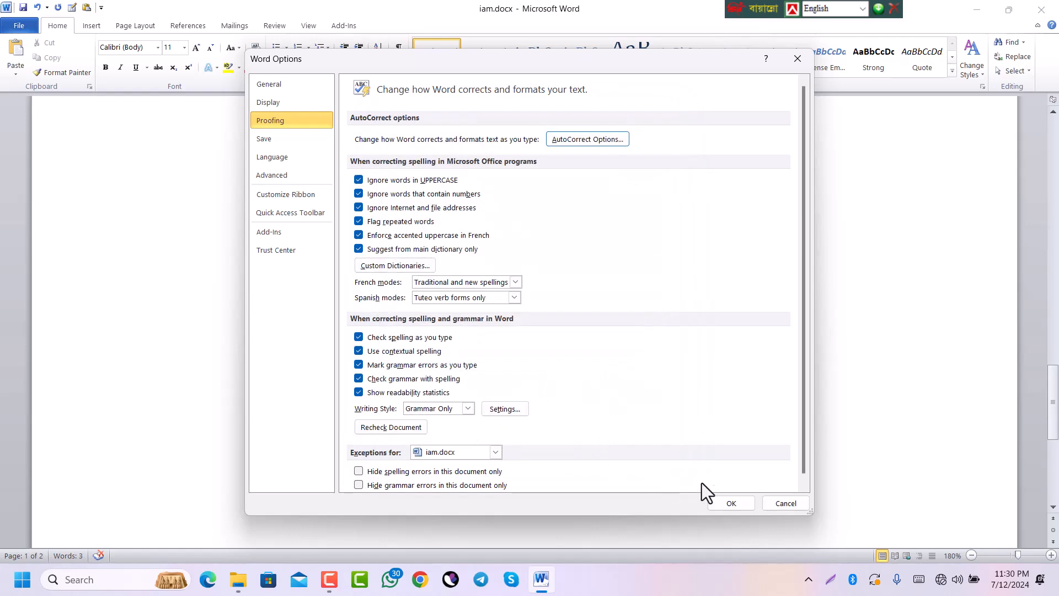
Close Word Options and type iam in the document to test the expansion.
left_click(727, 504)
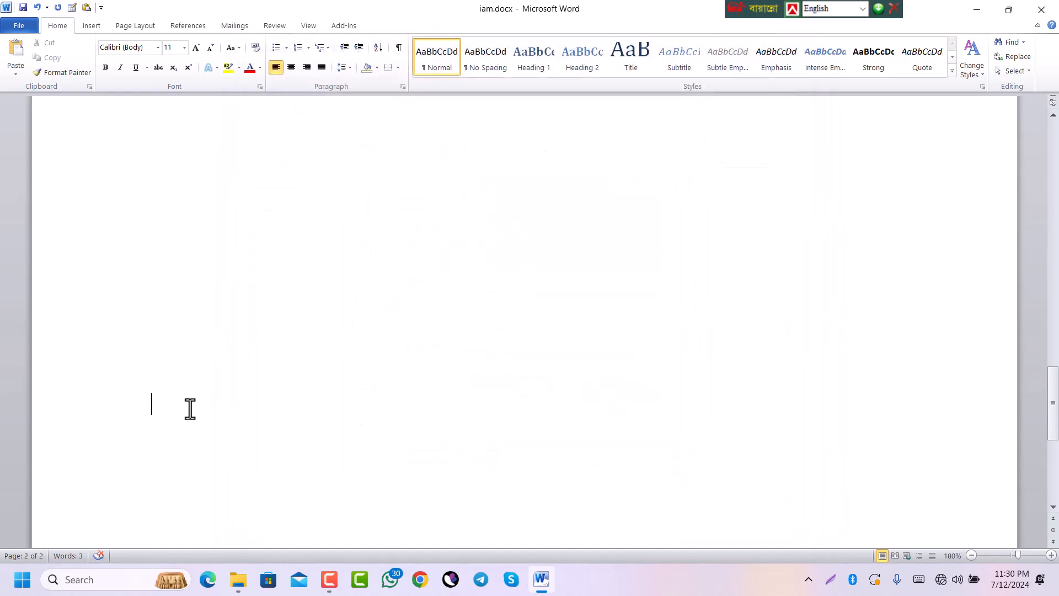
type("iam")
key("Return")
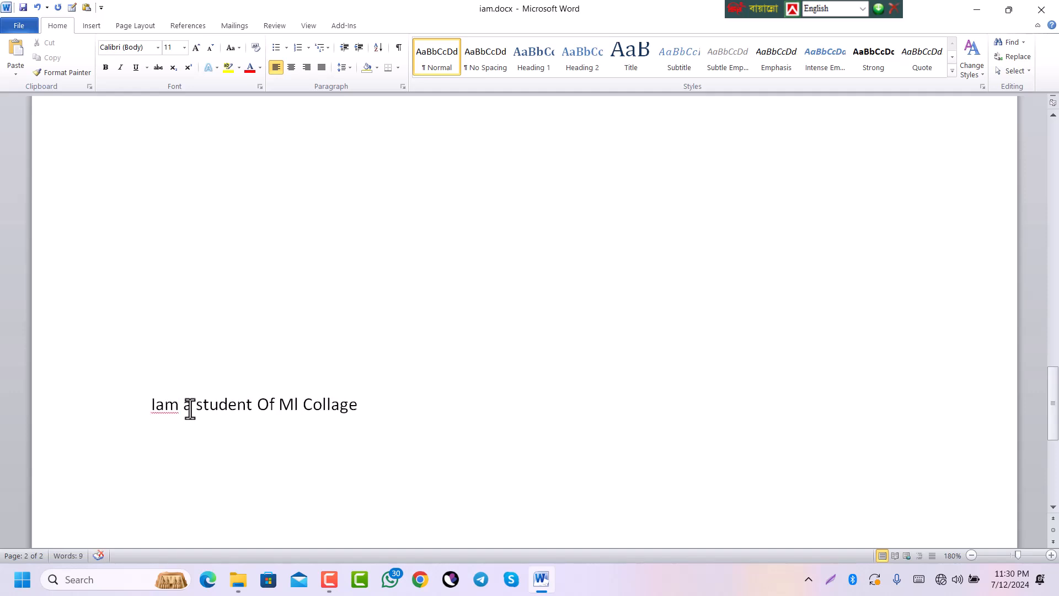
Replace the expanded line by retyping 'iam a student Of MI Collage' on page 2.
left_click_drag(372, 414, 130, 402)
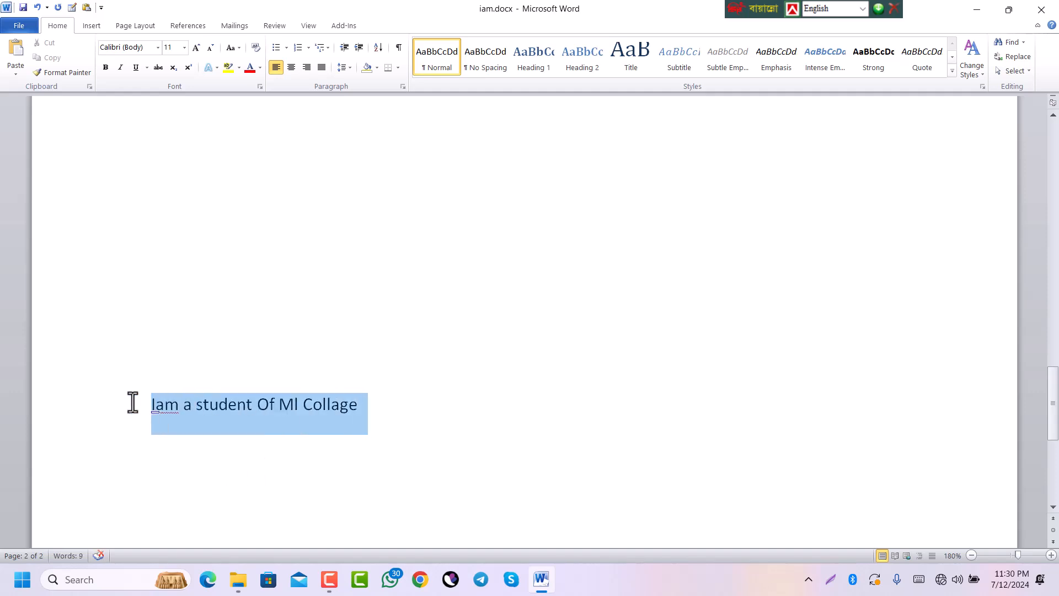
key("BackSpace")
type("im")
key("Return")
key("BackSpace")
key("BackSpace")
key("BackSpace")
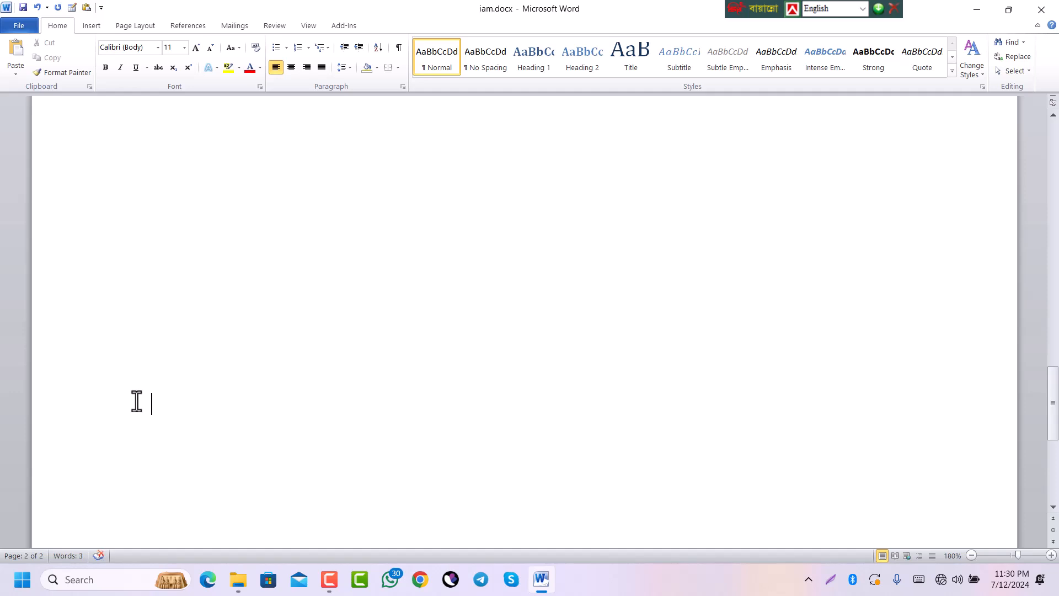
type("iam a student Of MI Collage")
key("Return")
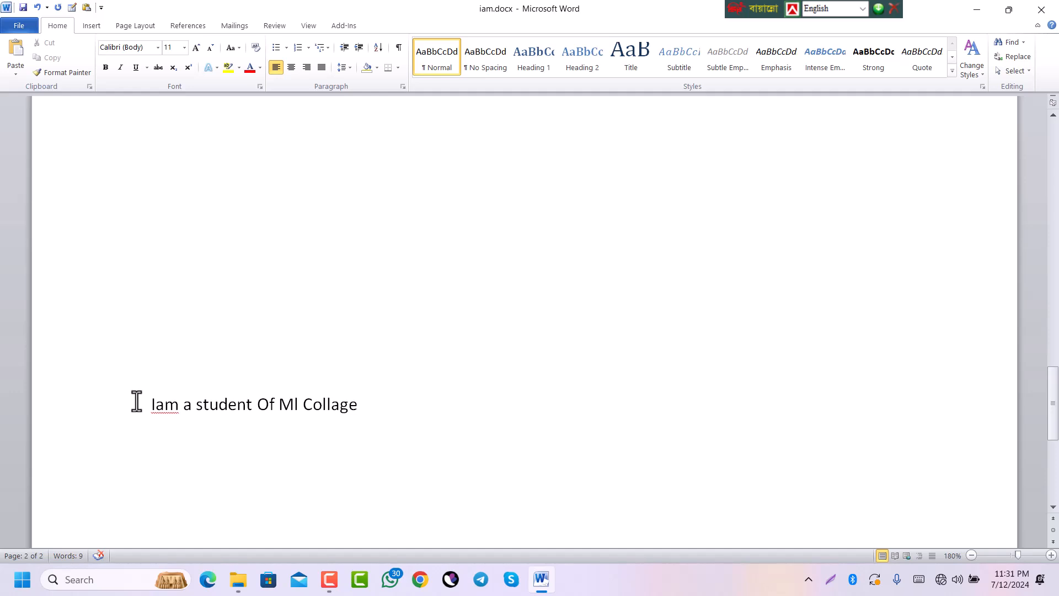
left_click_drag(366, 405, 156, 401)
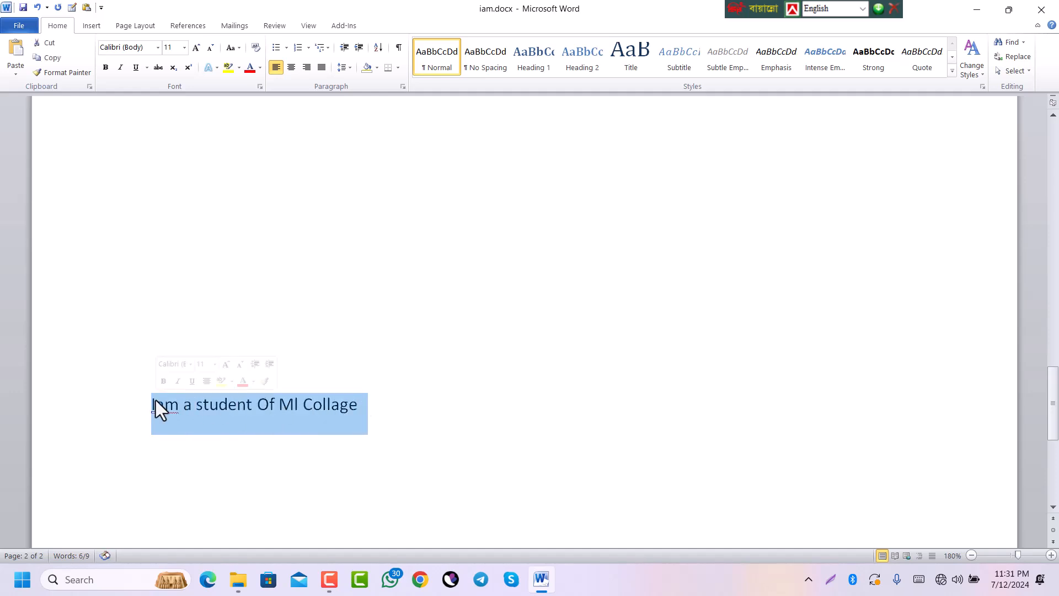
left_click(402, 408)
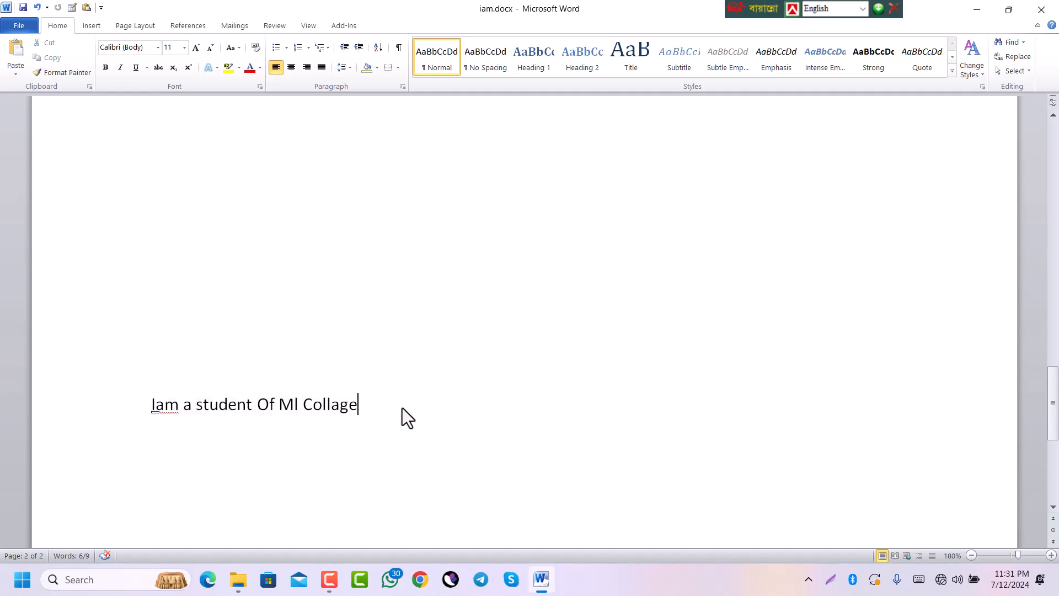
key("Return")
key("Return")
key("Return")
key("Return")
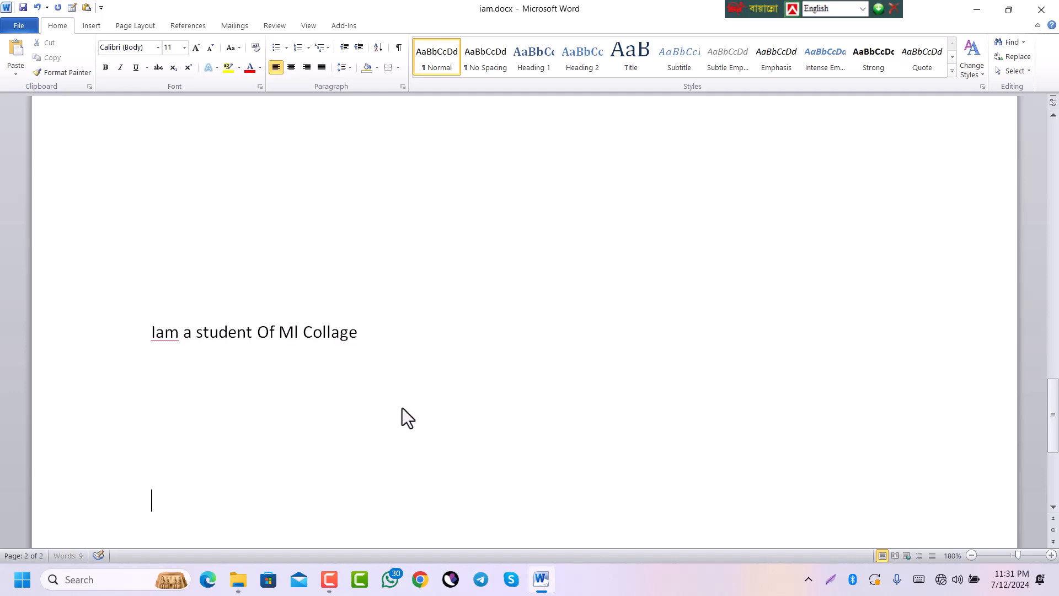
type("iam")
key("Return")
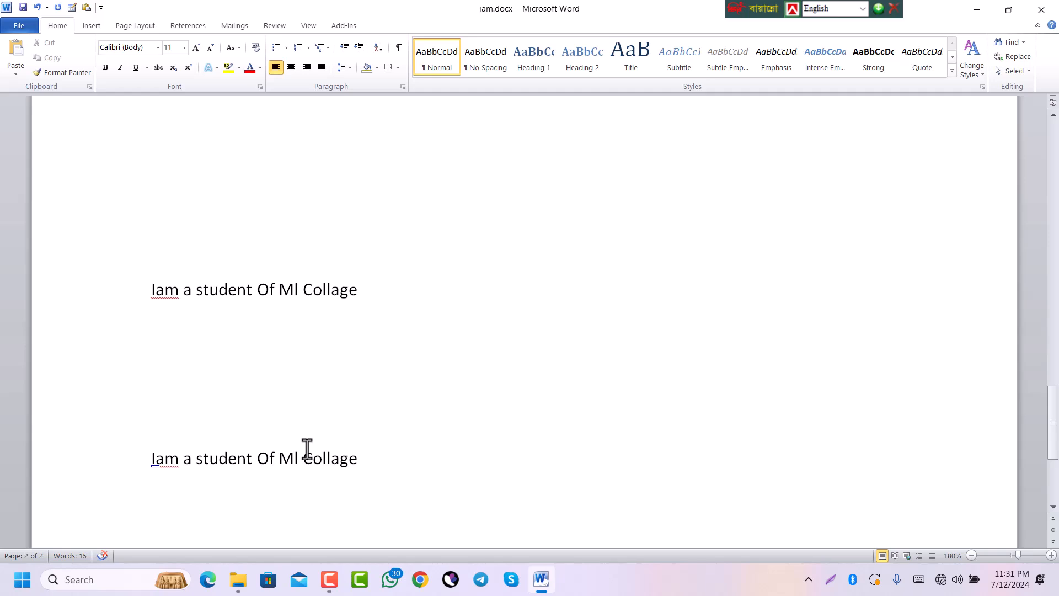
type("iam a student Of Ml Collage")
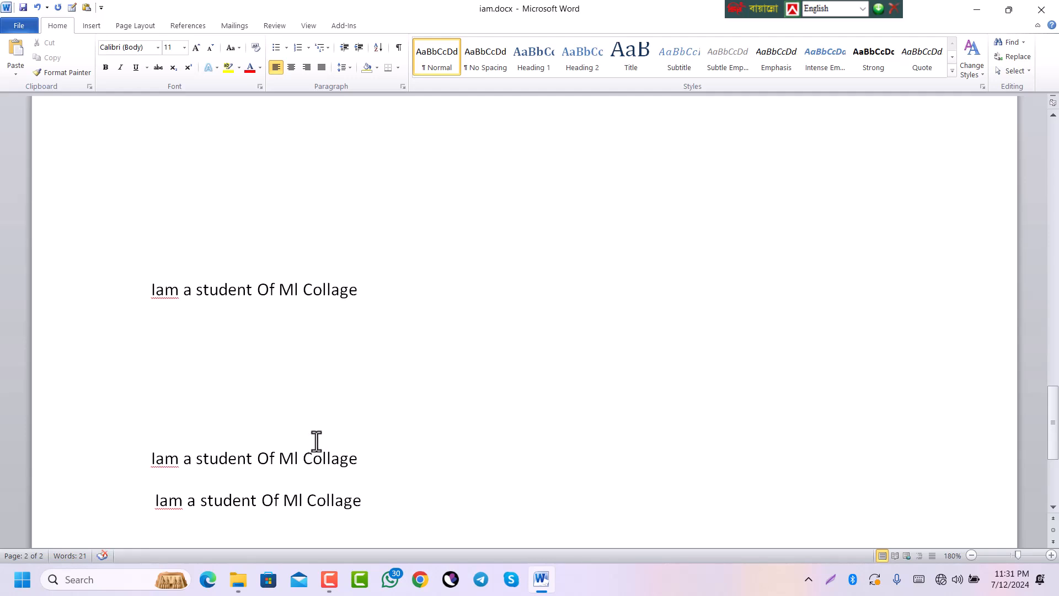
triple_click(168, 285)
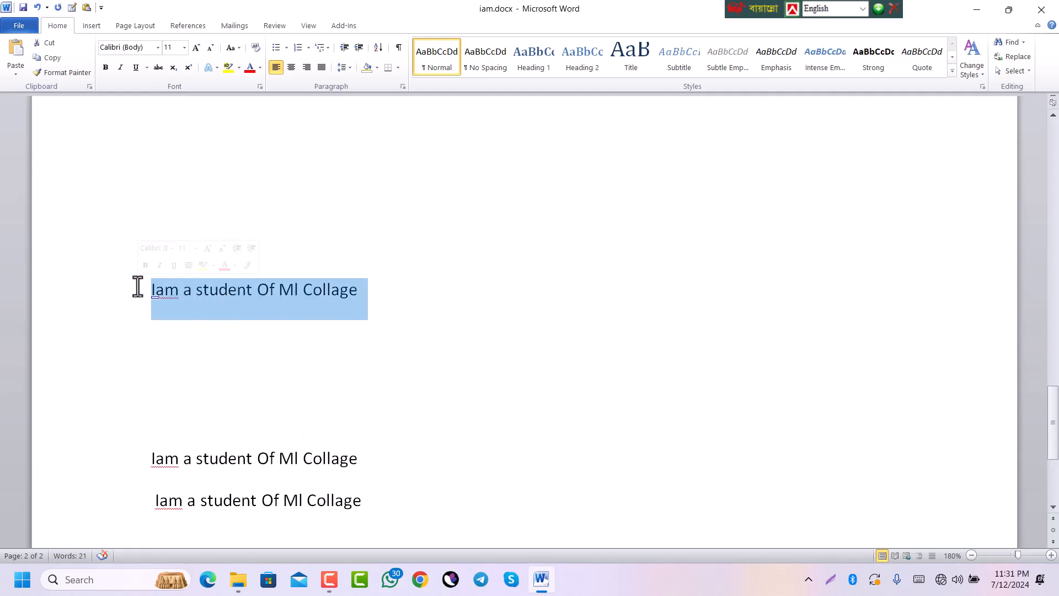
left_click(184, 334)
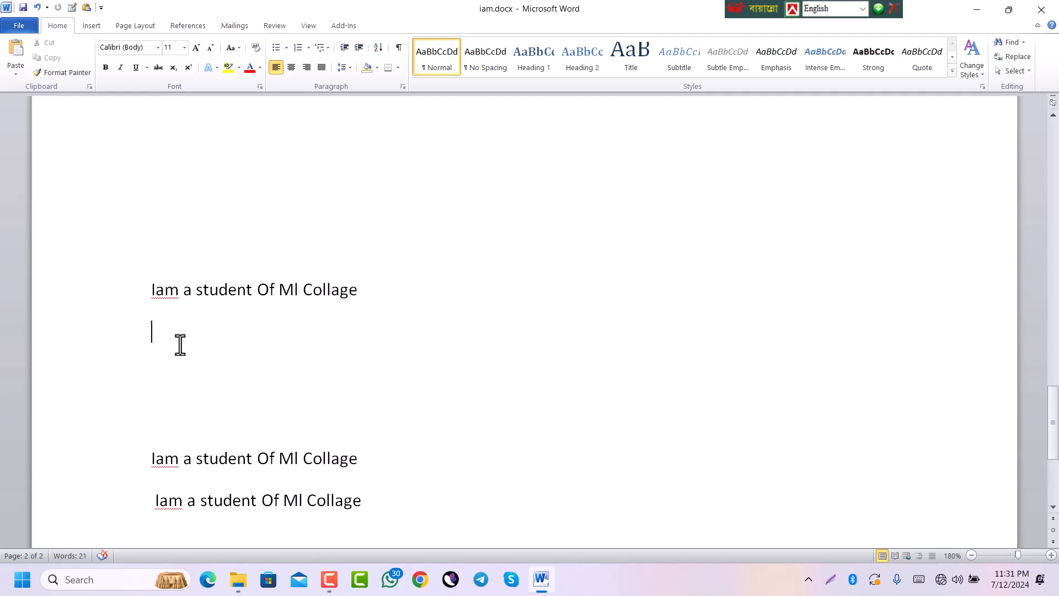
Insert three sample filler paragraphs with =rand().
type("=rand()")
key("Return")
scroll(182, 343, "up", 5)
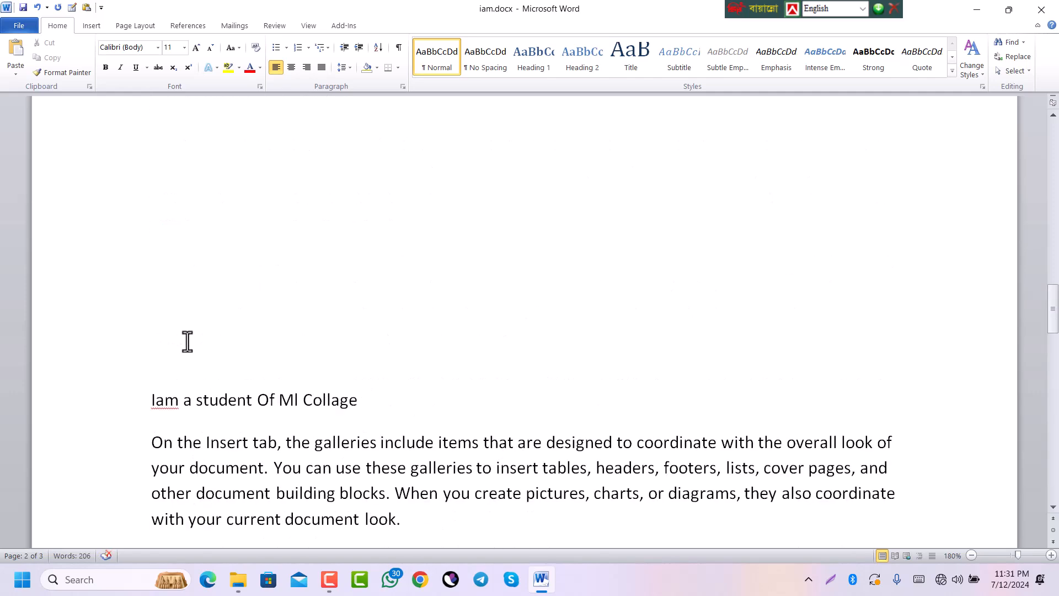
scroll(298, 303, "down", 3)
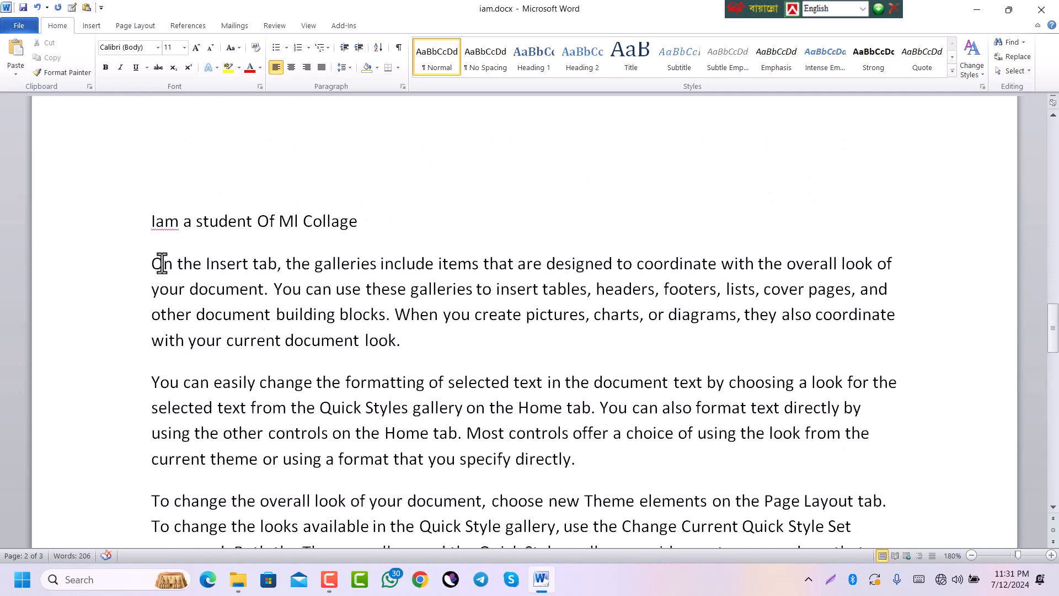
scroll(155, 265, "down", 2)
scroll(155, 265, "up", 1)
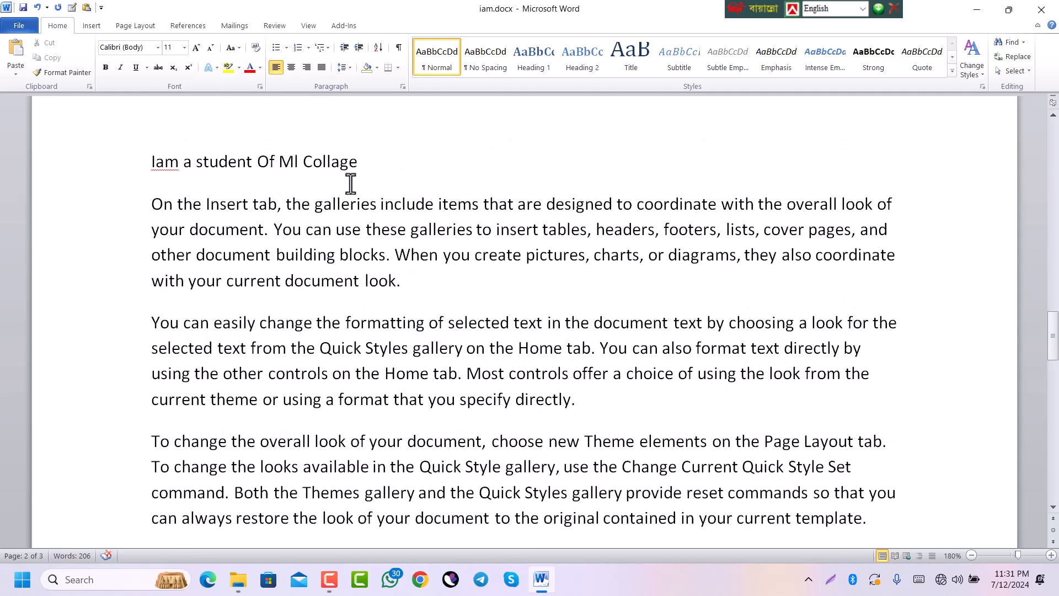
Paste a copy of the student sentence between the second and third paragraphs.
left_click_drag(369, 166, 156, 171)
key("ctrl+c")
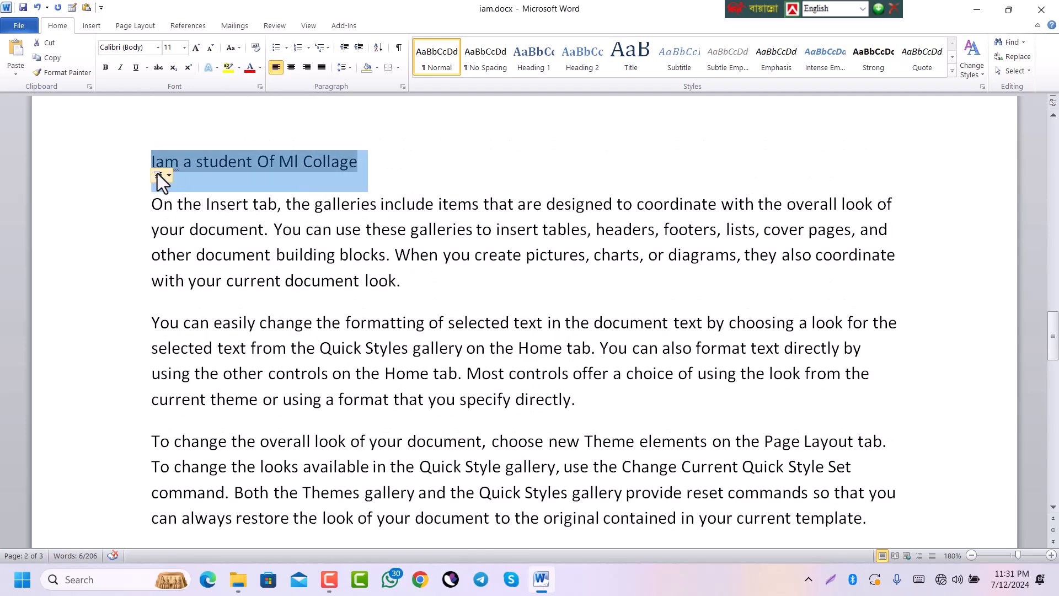
scroll(226, 370, "down", 1)
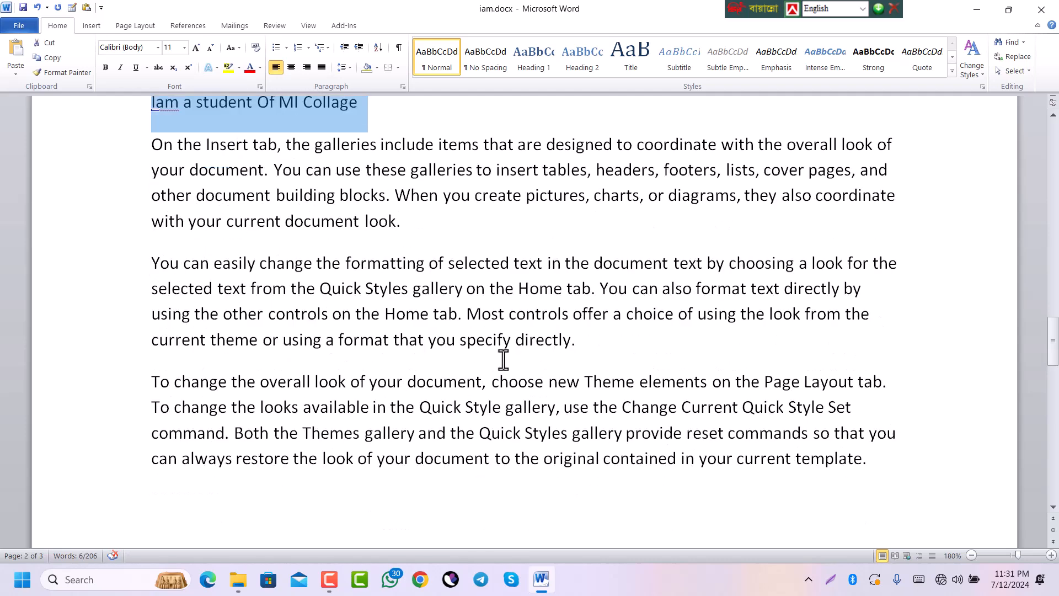
left_click(582, 345)
key("Return")
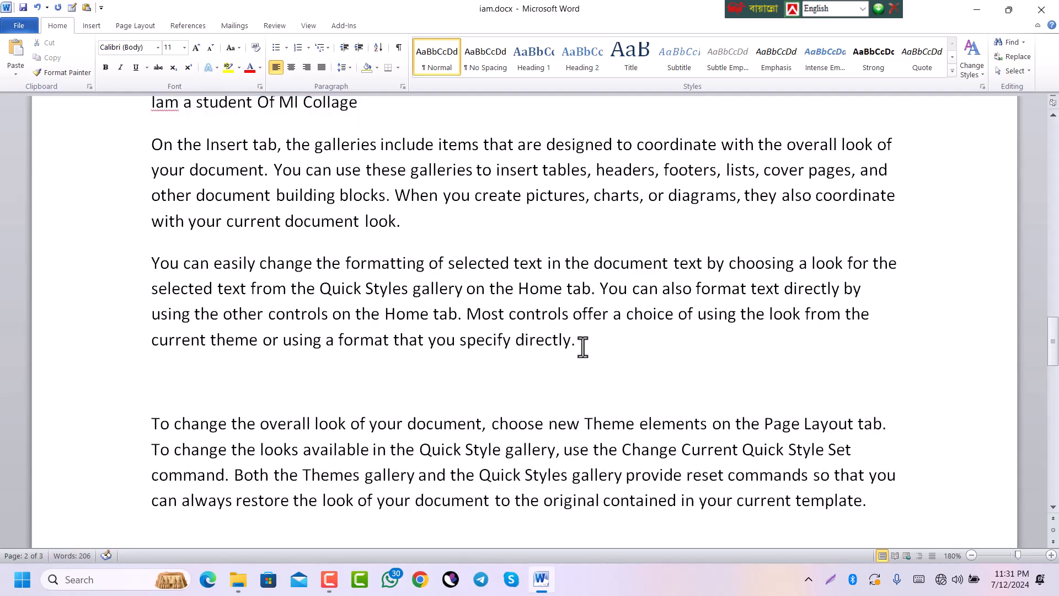
key("ctrl+v")
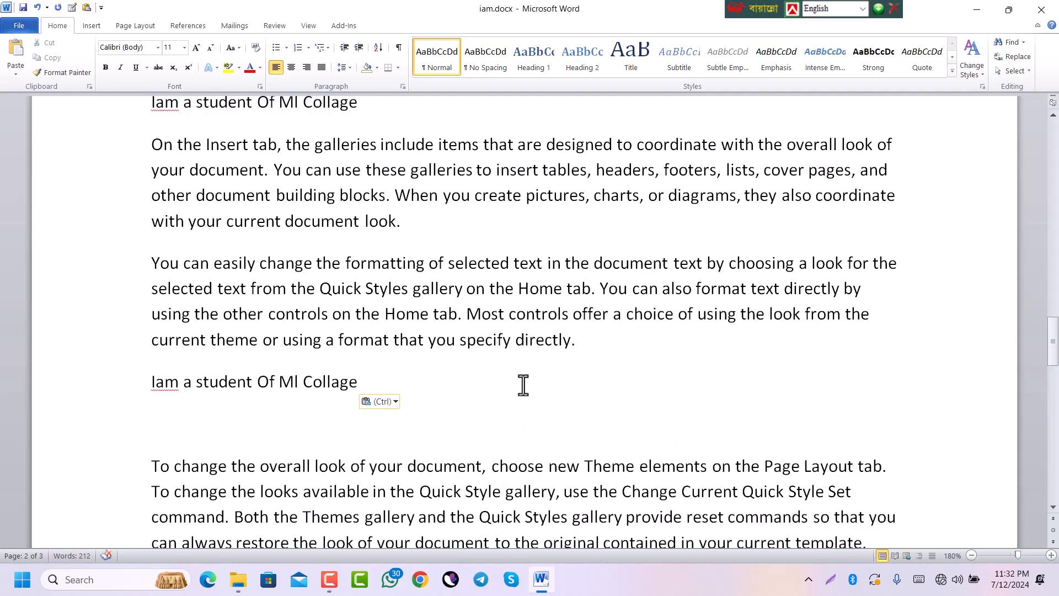
key("Delete")
scroll(523, 388, "down", 2)
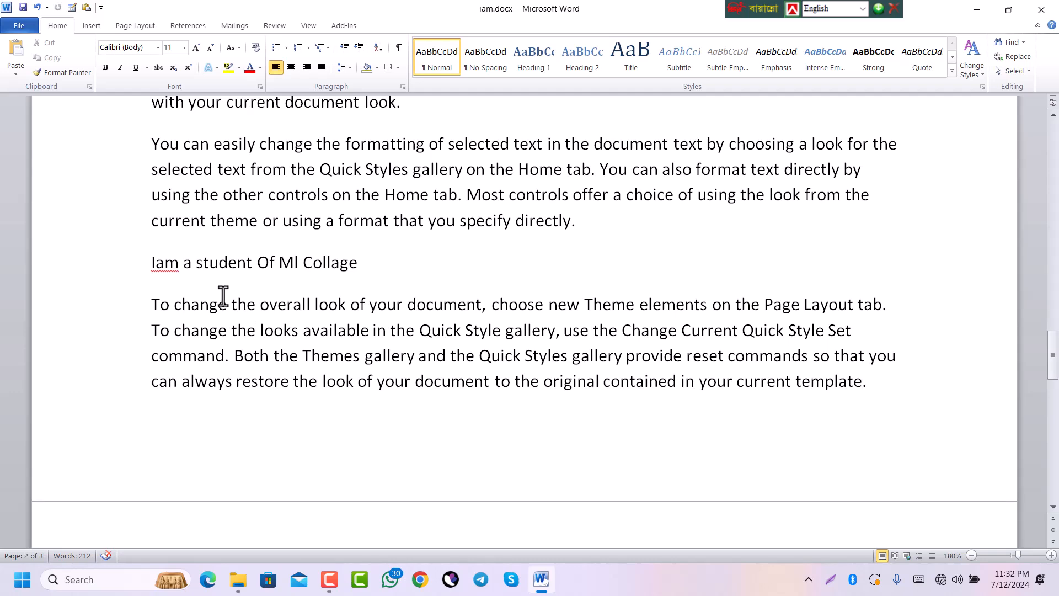
scroll(223, 296, "down", 3)
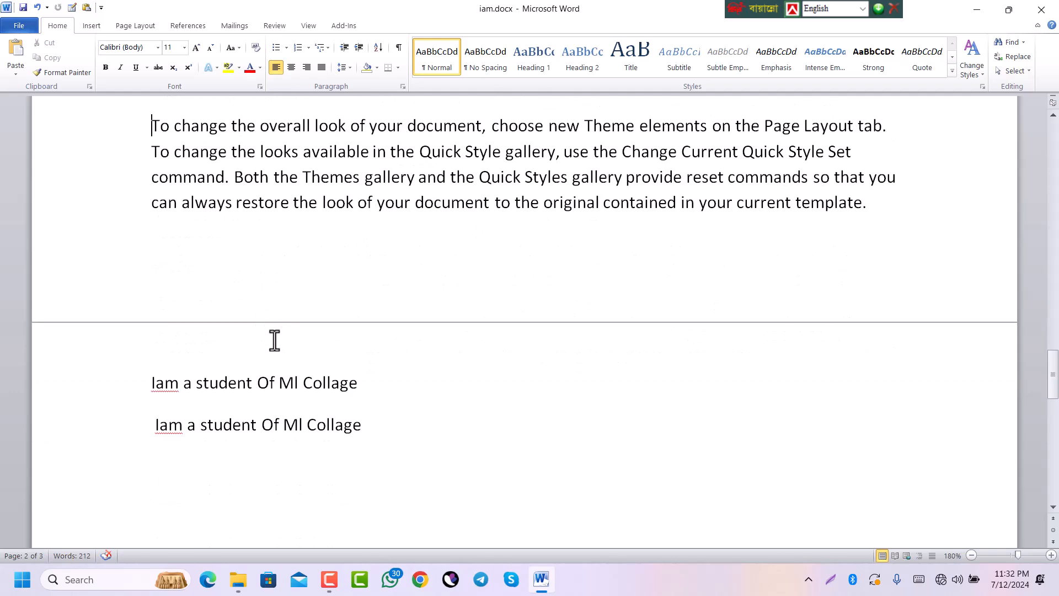
scroll(272, 341, "up", 1)
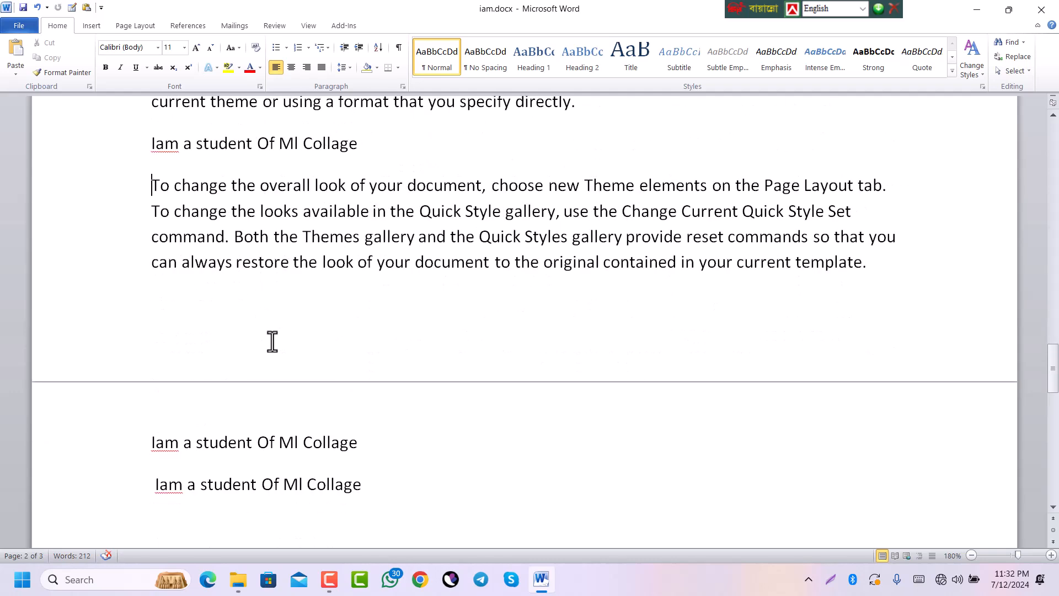
scroll(272, 340, "up", 1)
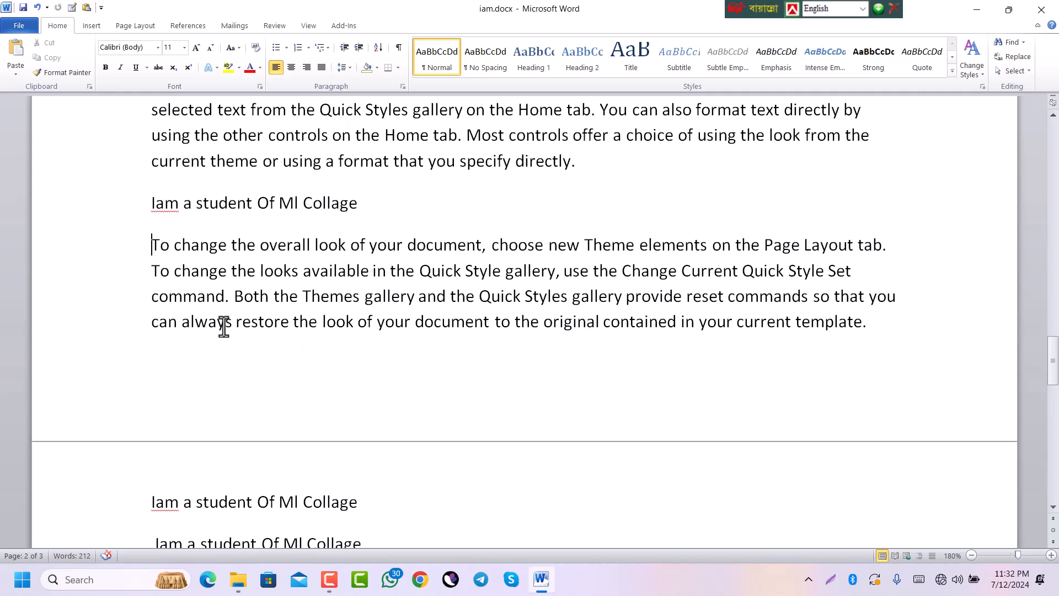
Repeat the 'command. … template.' sentences as a new paragraph after 'template.'.
left_click_drag(154, 298, 865, 329)
key("ctrl+c")
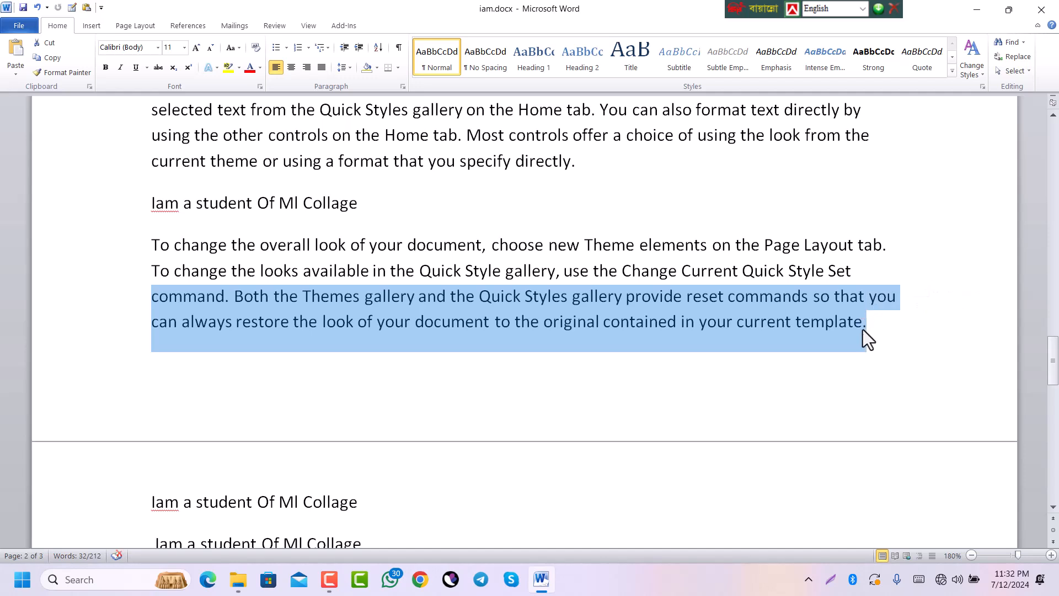
key("Right")
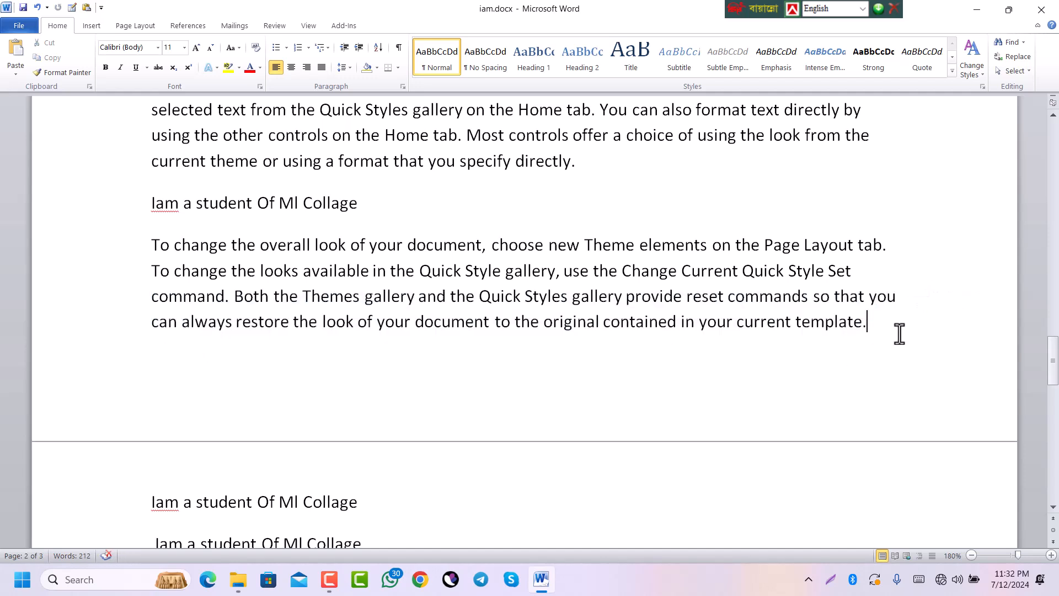
key("Return")
key("ctrl+v")
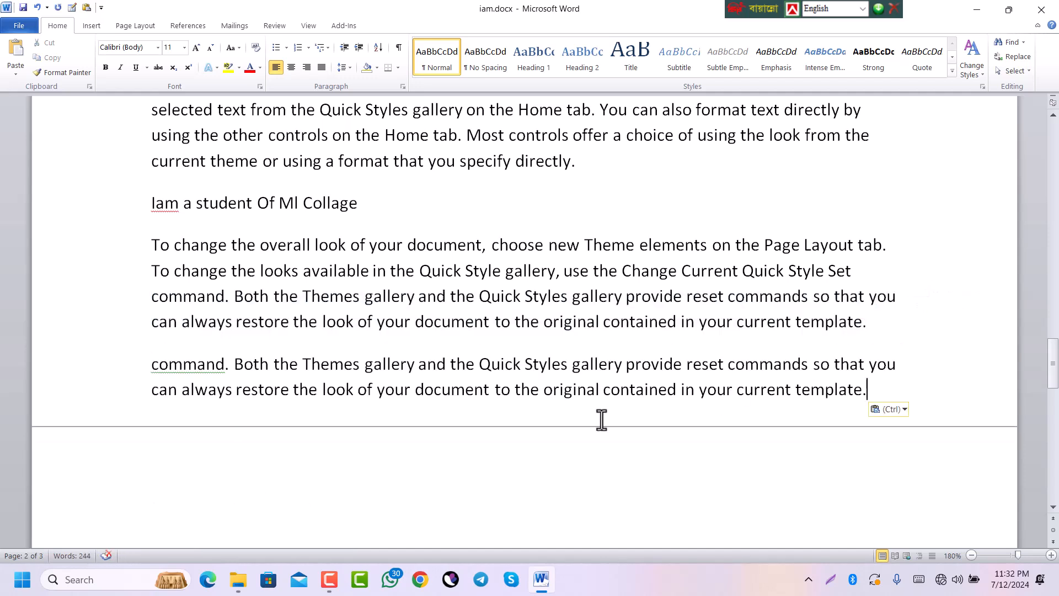
scroll(331, 342, "down", 2)
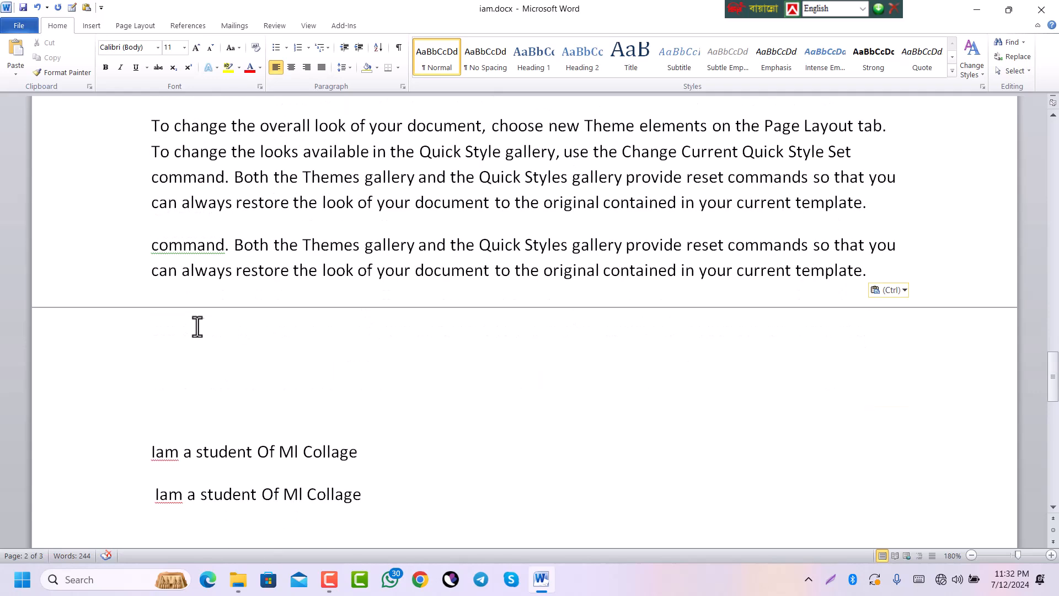
Expand iam into the student sentence on page 3's first line, then select it.
left_click(193, 331)
type("iam")
key("F3")
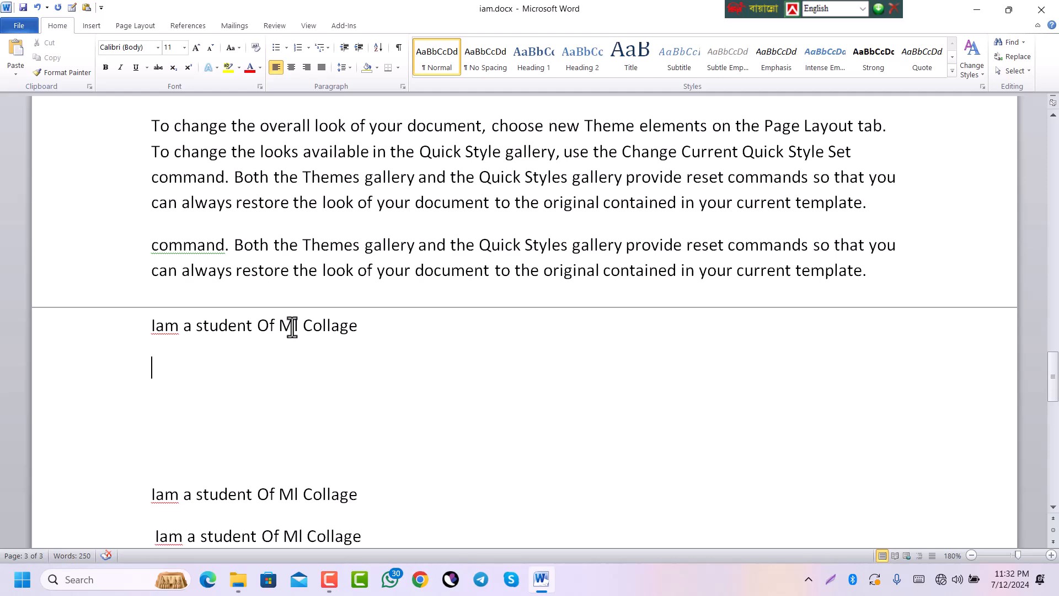
scroll(289, 326, "up", 3)
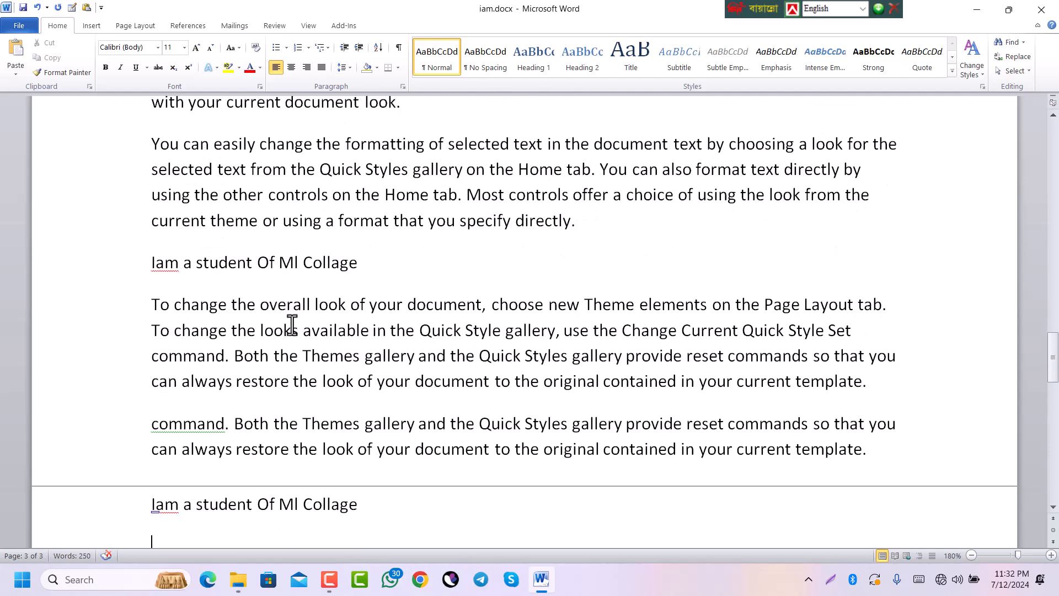
left_click(358, 263)
scroll(360, 262, "down", 2)
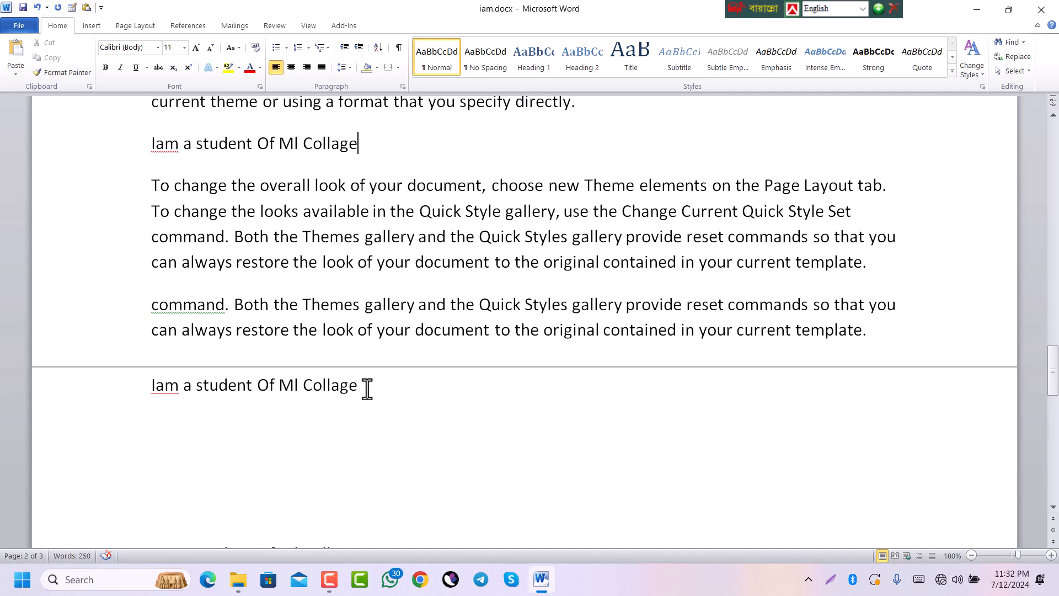
left_click_drag(367, 389, 149, 383)
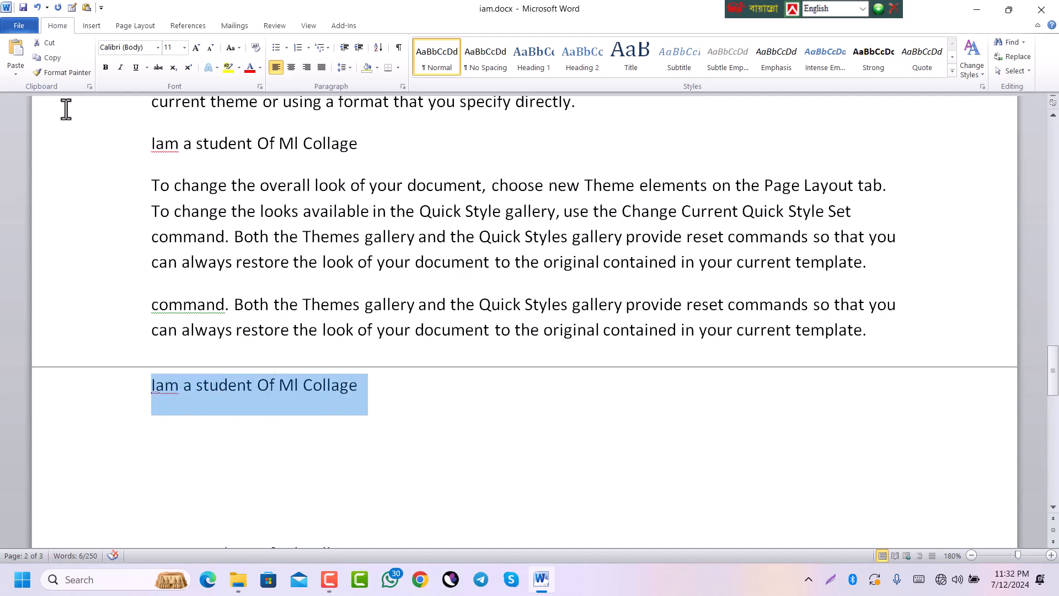
Begin exiting Word, then cancel at the save-changes prompt so iam.docx stays open.
left_click(27, 23)
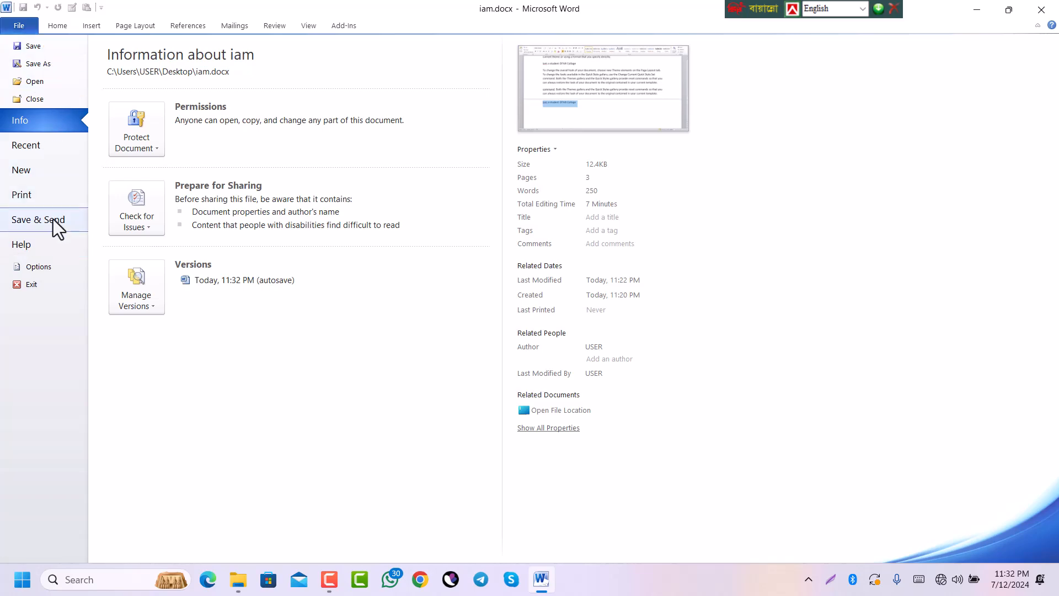
left_click(33, 284)
left_click(561, 318)
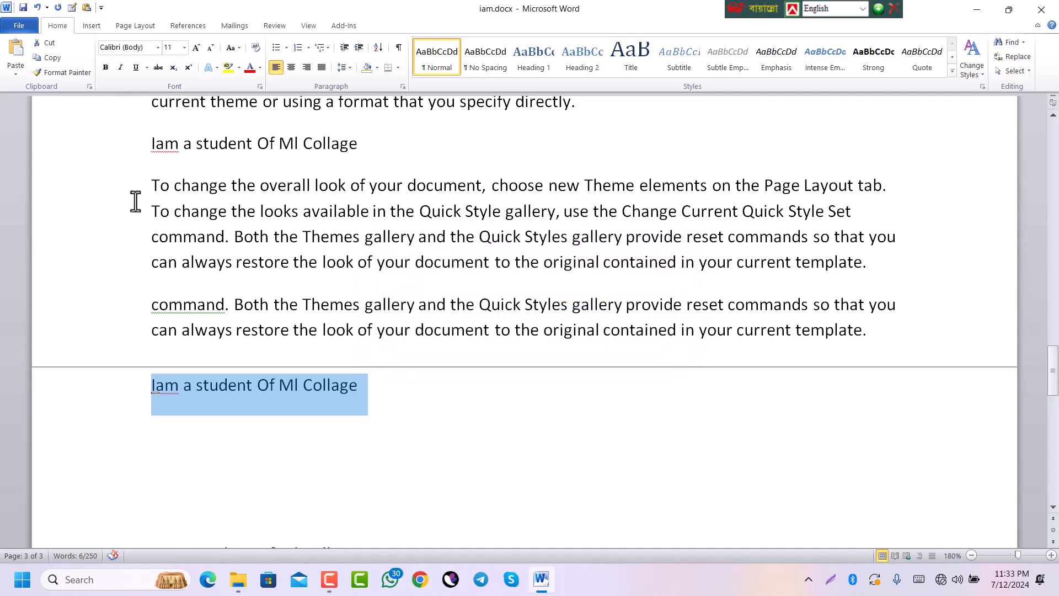
Save iam.docx from the File menu and deselect the student sentence.
left_click(8, 28)
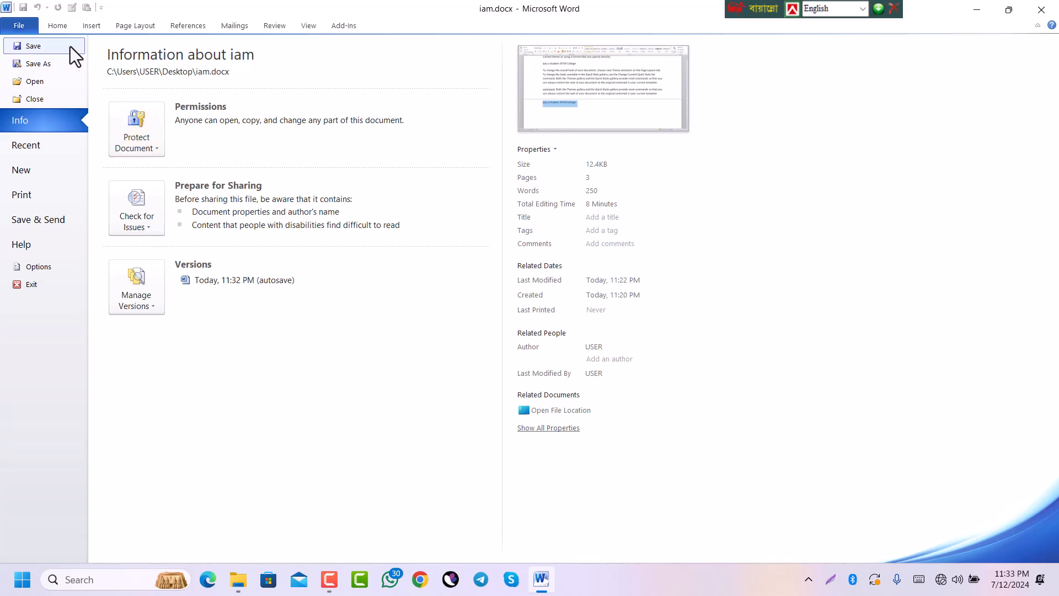
left_click(60, 27)
left_click(365, 391)
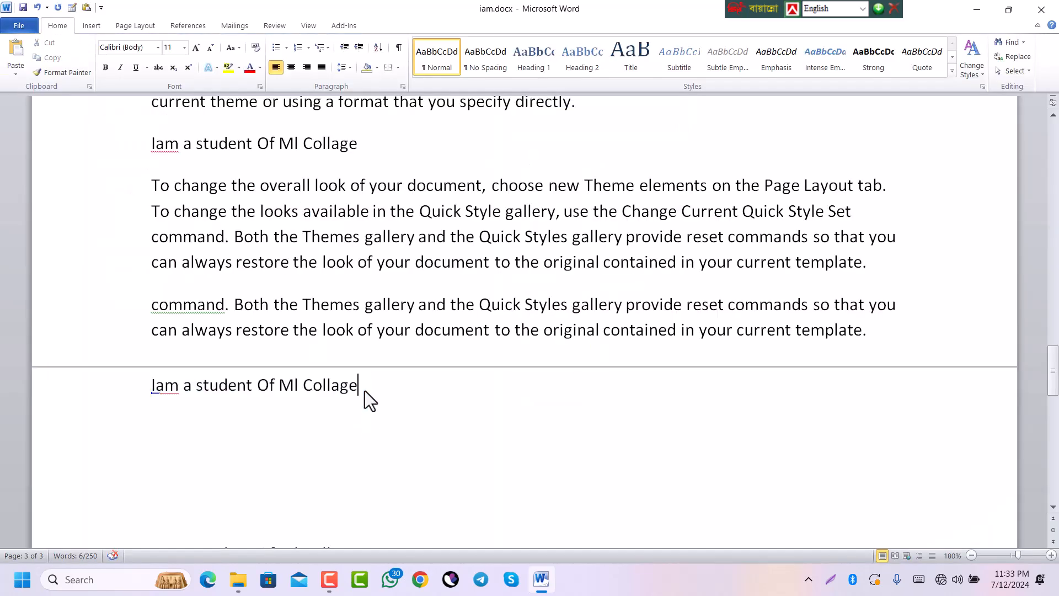